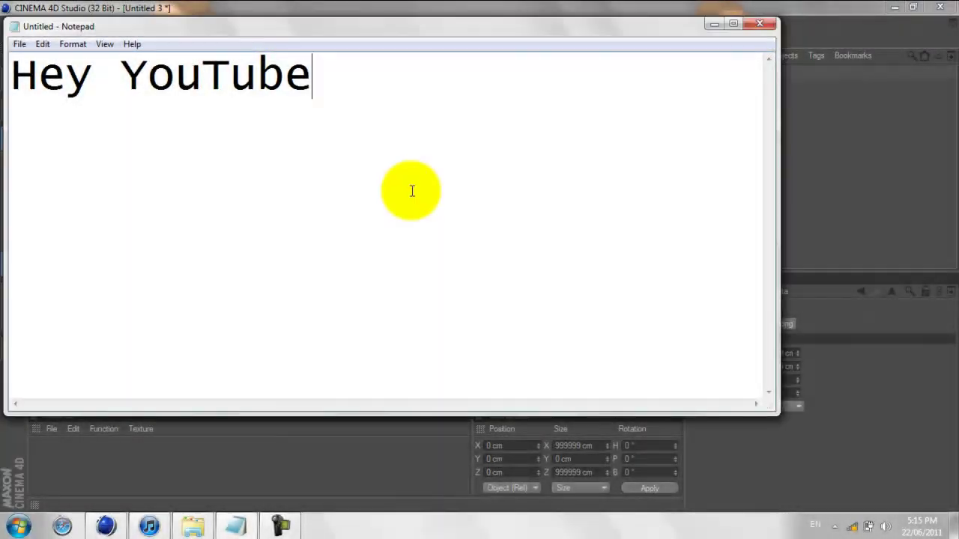
Step: Type an intro note in Notepad about making simple 3D text with Cinema 4D
key("BackSpace")
key("BackSpace")
key("BackSpace")
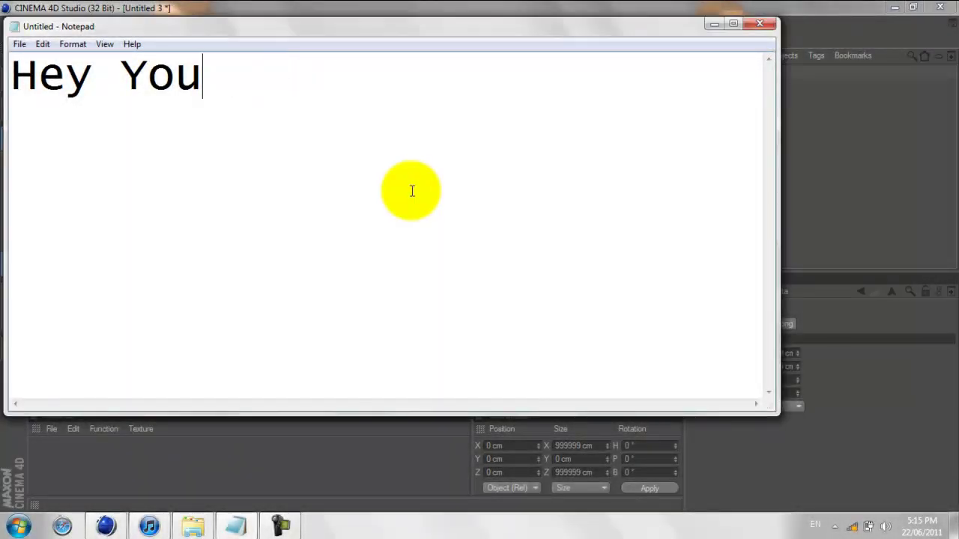
key("BackSpace")
key("BackSpace")
key("BackSpace")
type("this is a")
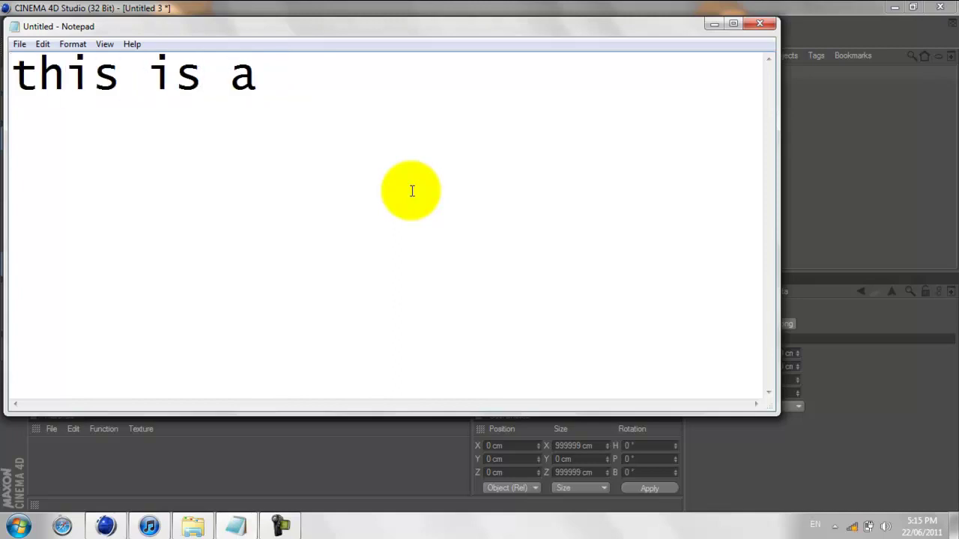
type(" tutorial on ")
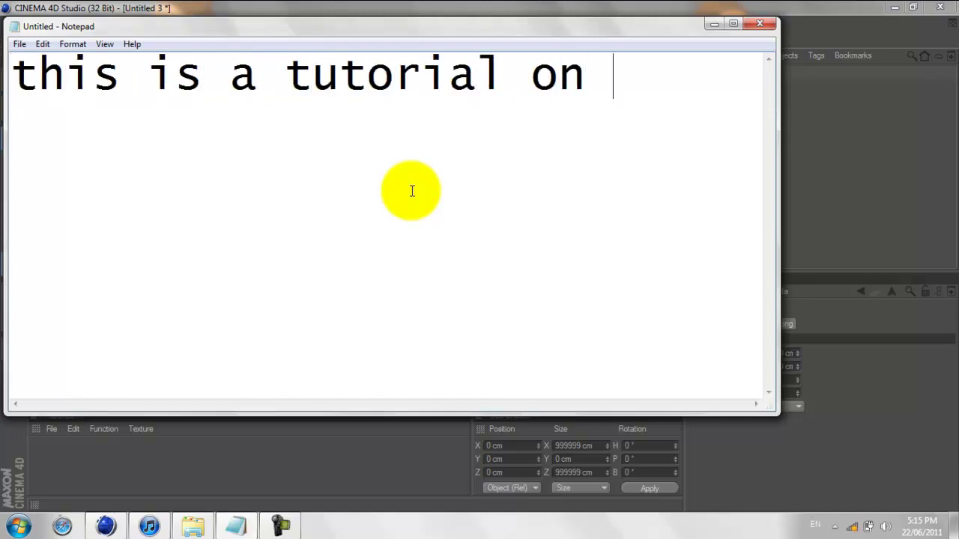
type("how to make a ")
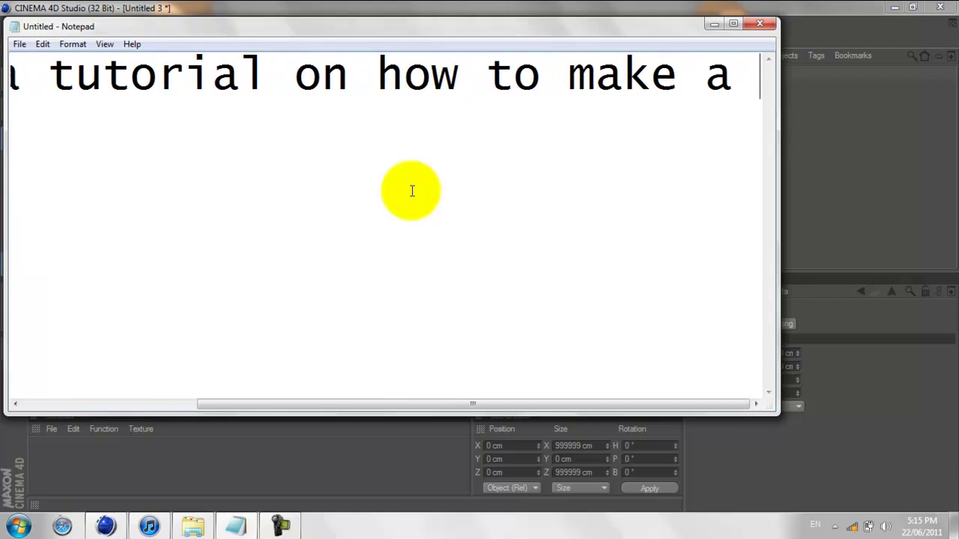
type("simol")
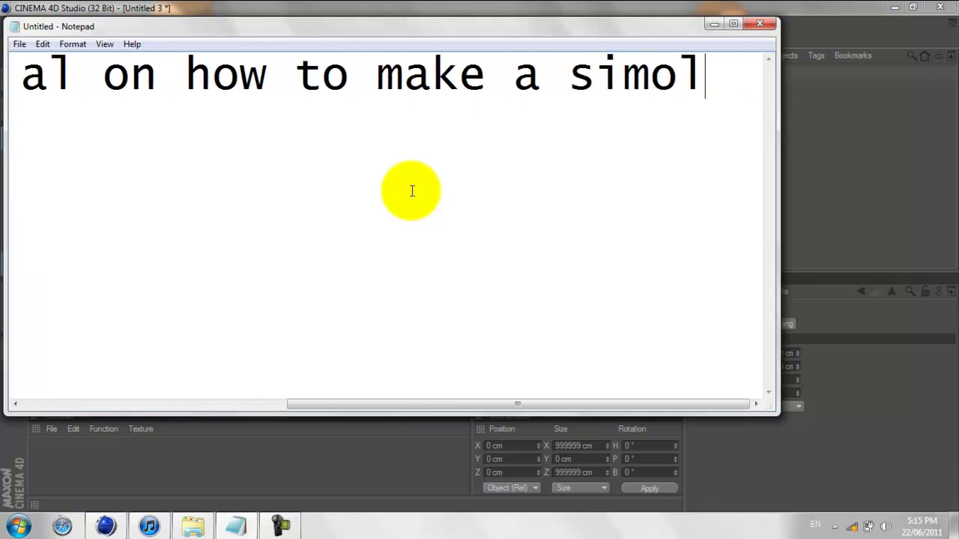
key("BackSpace")
key("BackSpace")
type("ple ")
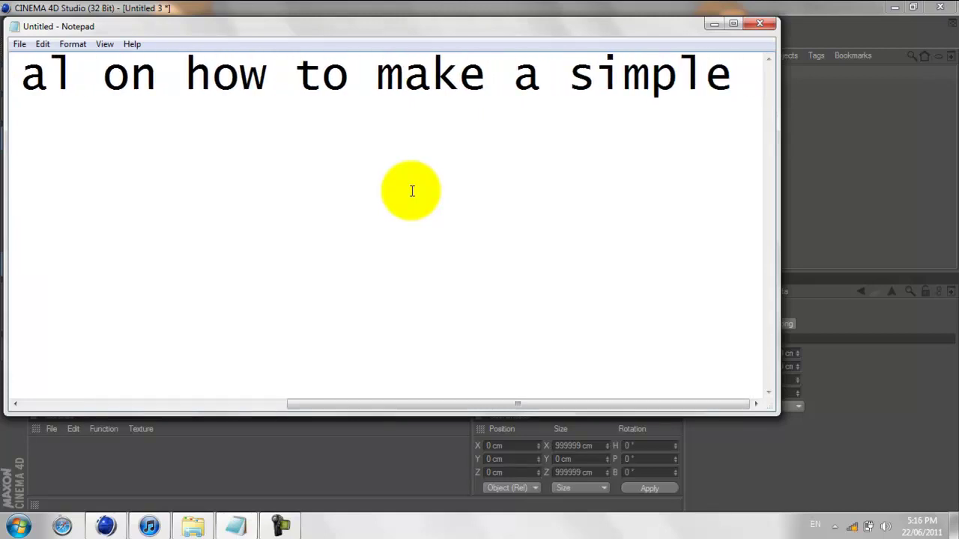
type("3d teee")
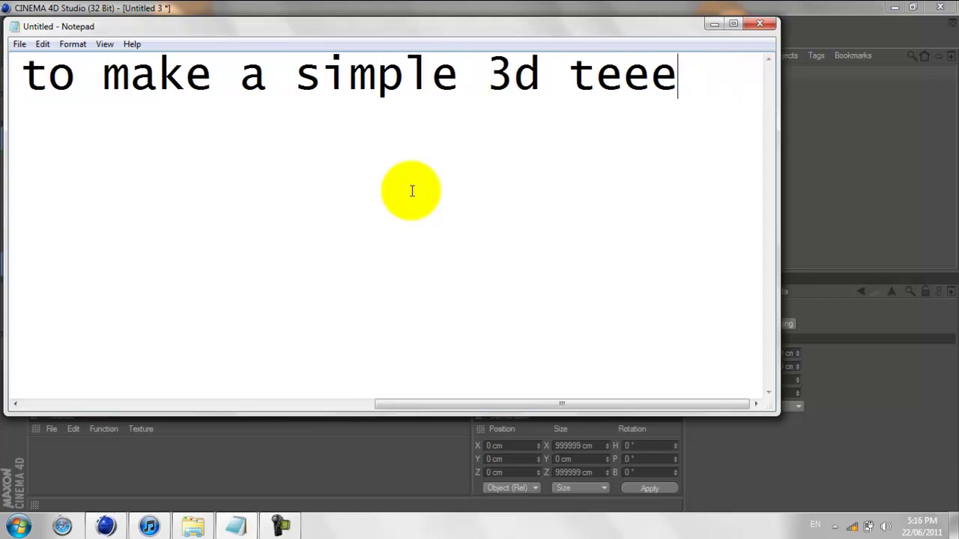
type("xt  with ")
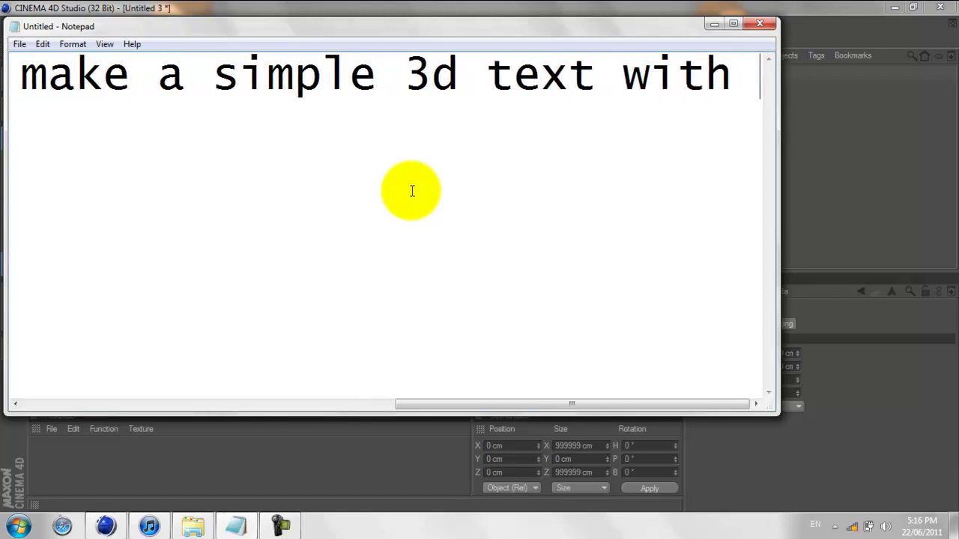
type("cinema 4d")
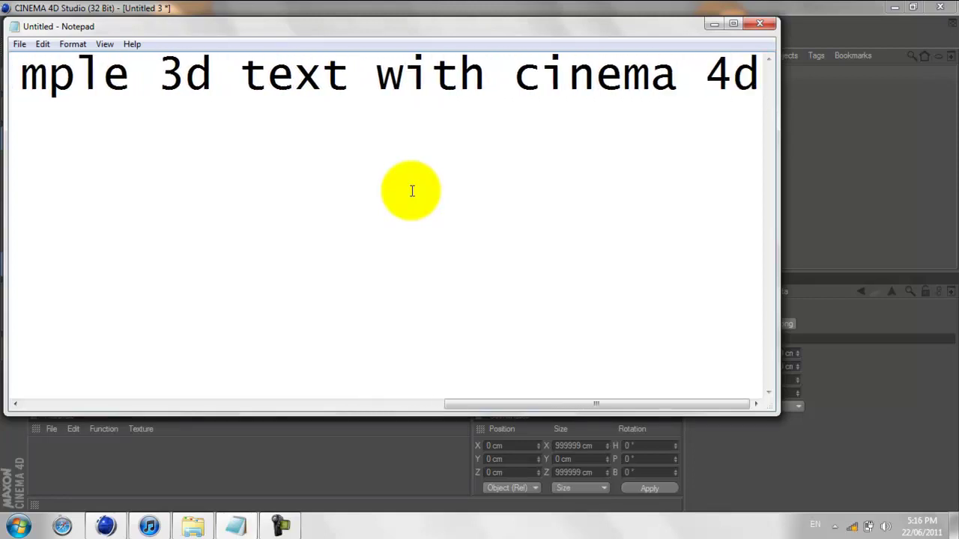
Step: Replace the note with 'it should end up like this' and reveal the desktop
key("BackSpace")
key("BackSpace")
key("BackSpace")
key("BackSpace")
key("BackSpace")
key("BackSpace")
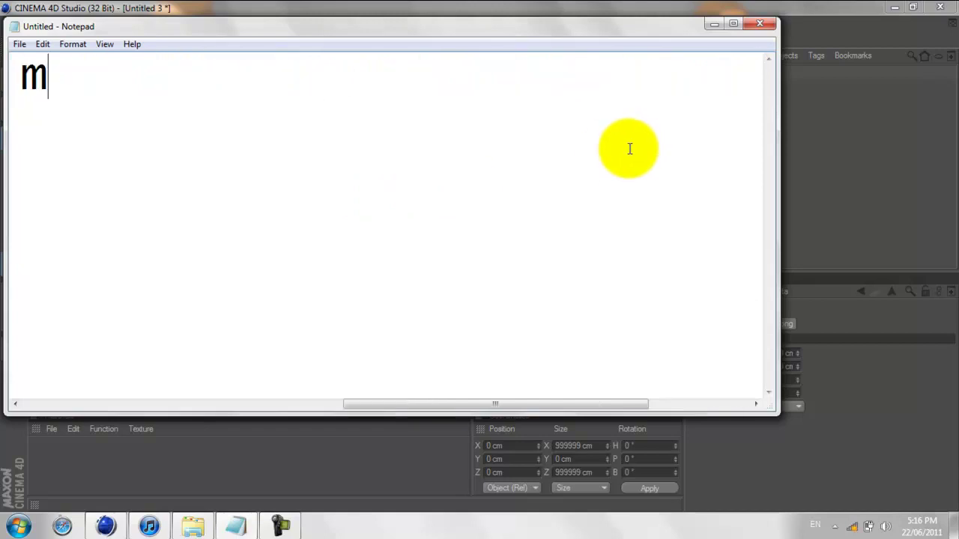
key("BackSpace")
key("BackSpace")
key("BackSpace")
key("BackSpace")
key("BackSpace")
key("BackSpace")
type("shou")
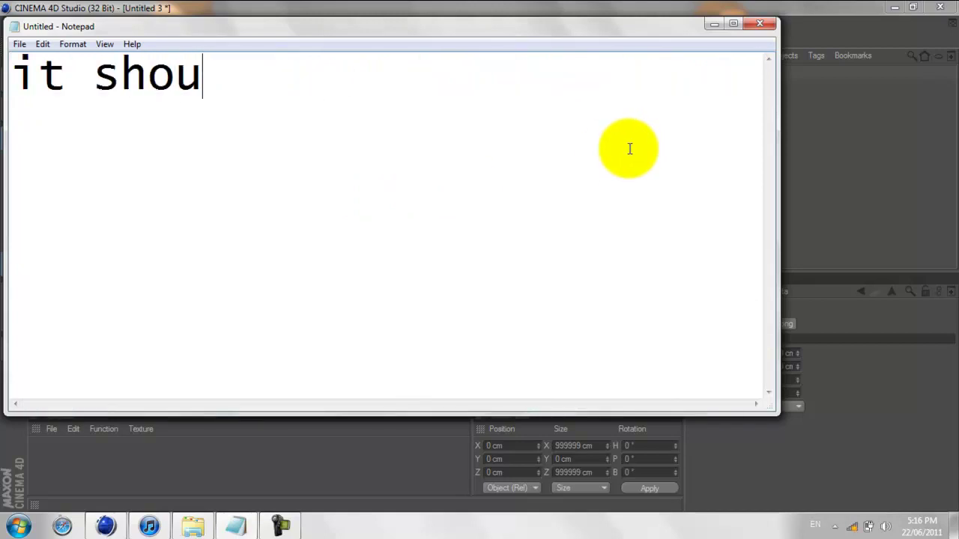
type("endup l")
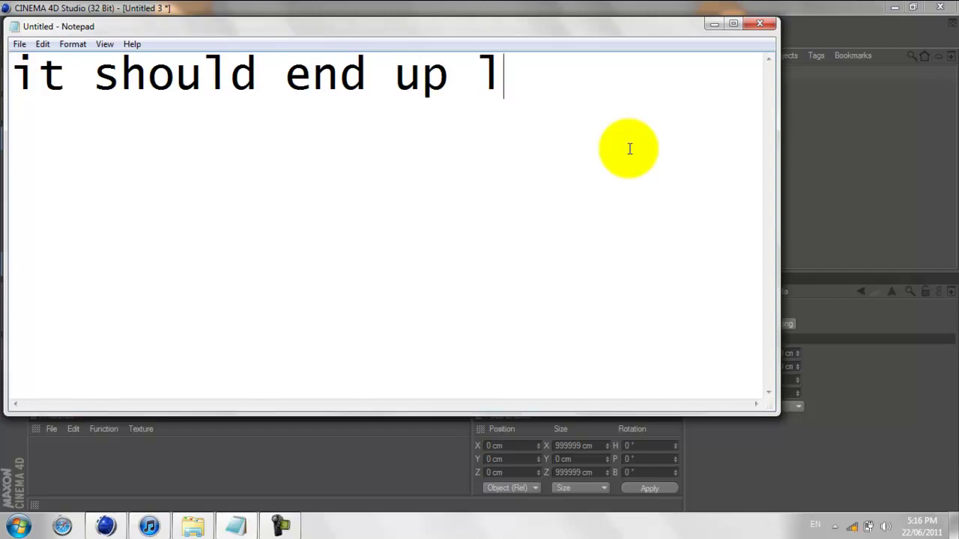
type("ike this")
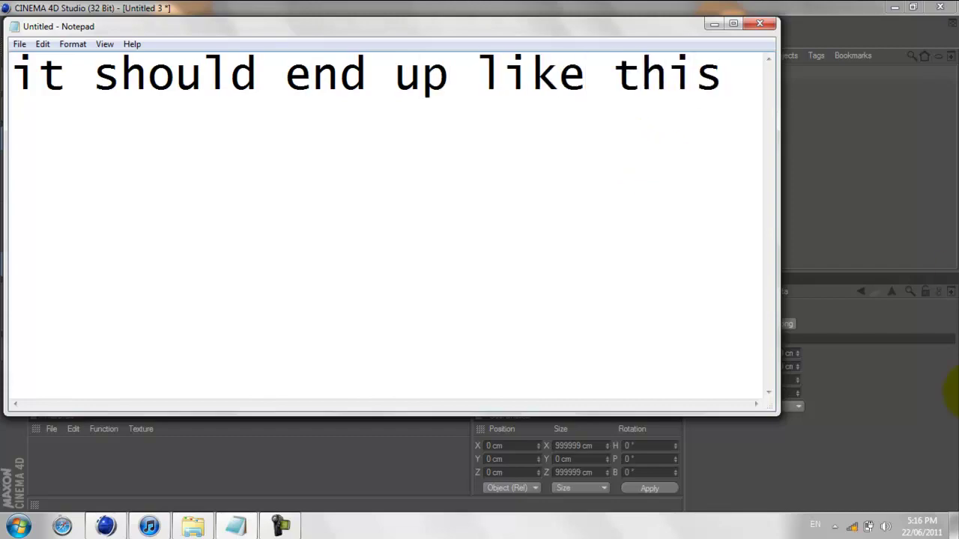
left_click(953, 527)
Step: Note in Notepad to make a plane with height and width 999999, then return to Cinema 4D
left_click_drag(27, 21, 955, 394)
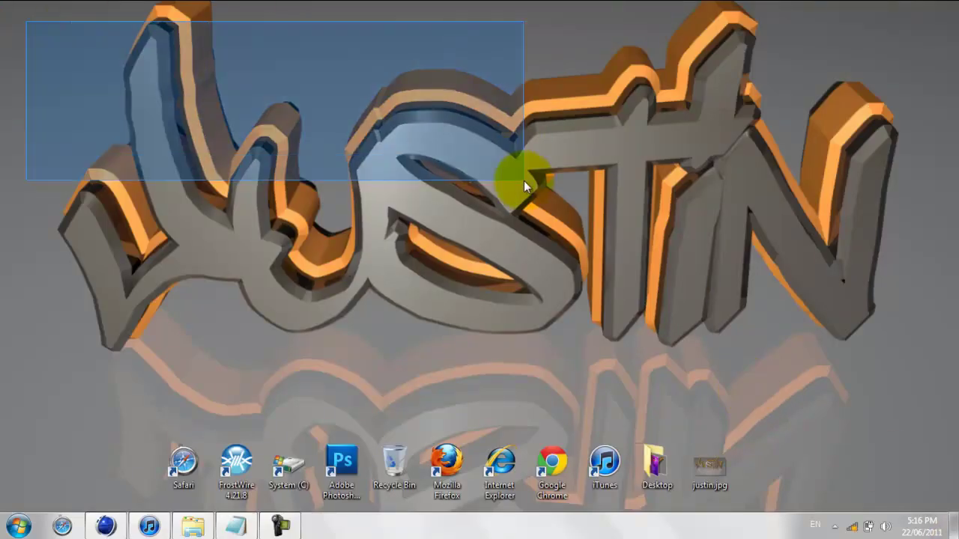
left_click(238, 527)
key("BackSpace")
key("BackSpace")
key("BackSpace")
key("BackSpace")
key("BackSpace")
key("BackSpace")
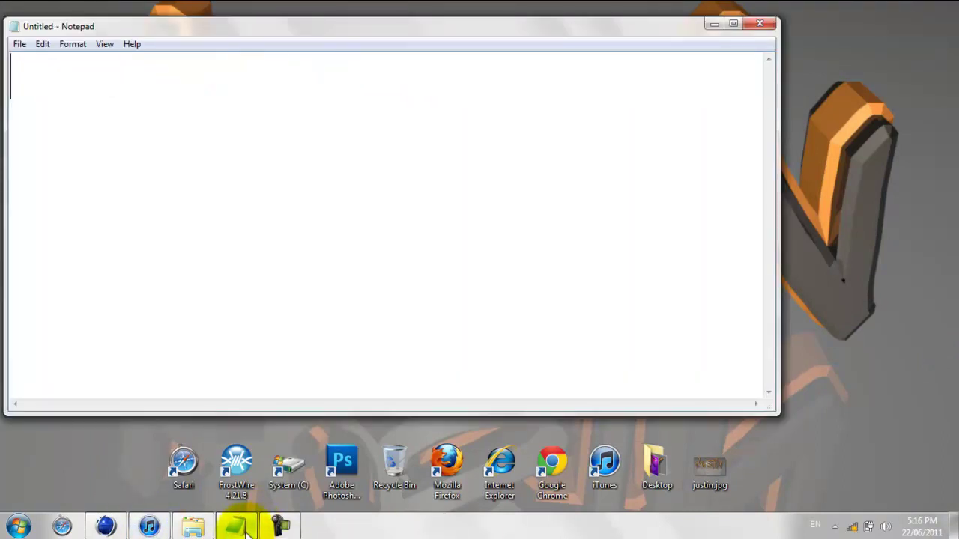
type("fri")
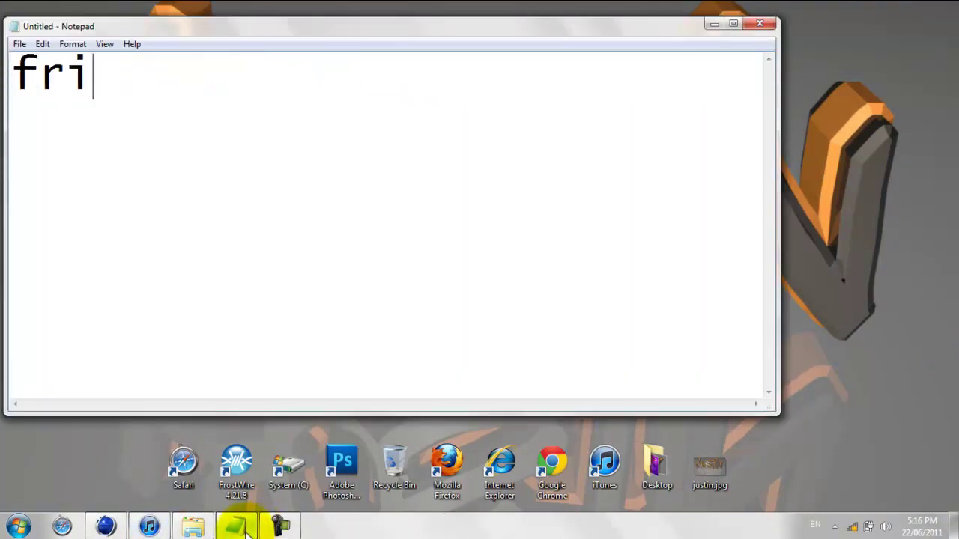
type("soff")
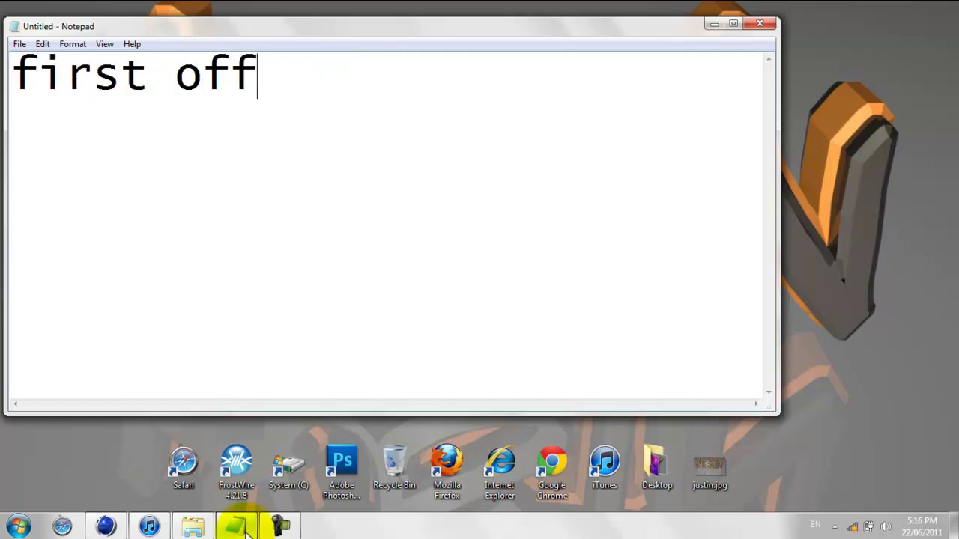
type("ake a")
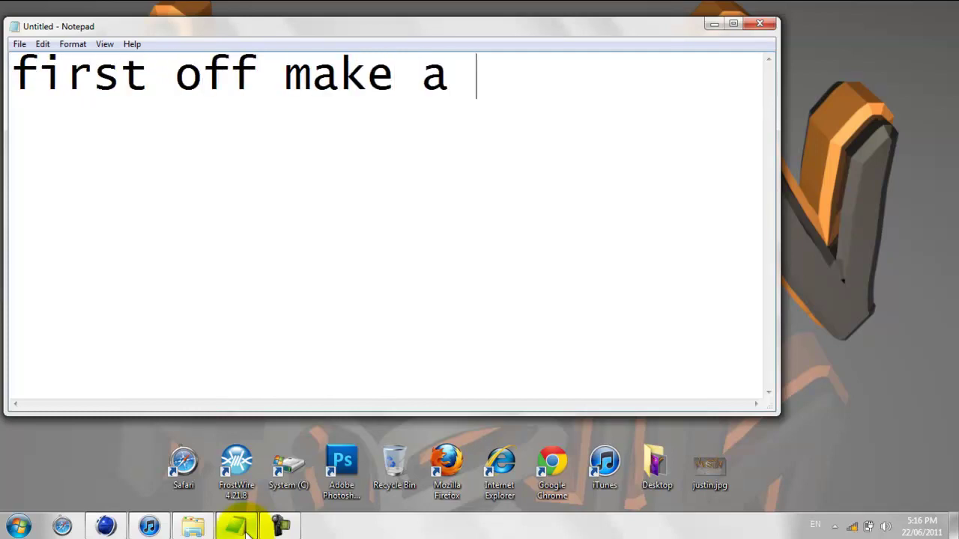
type("planeand ")
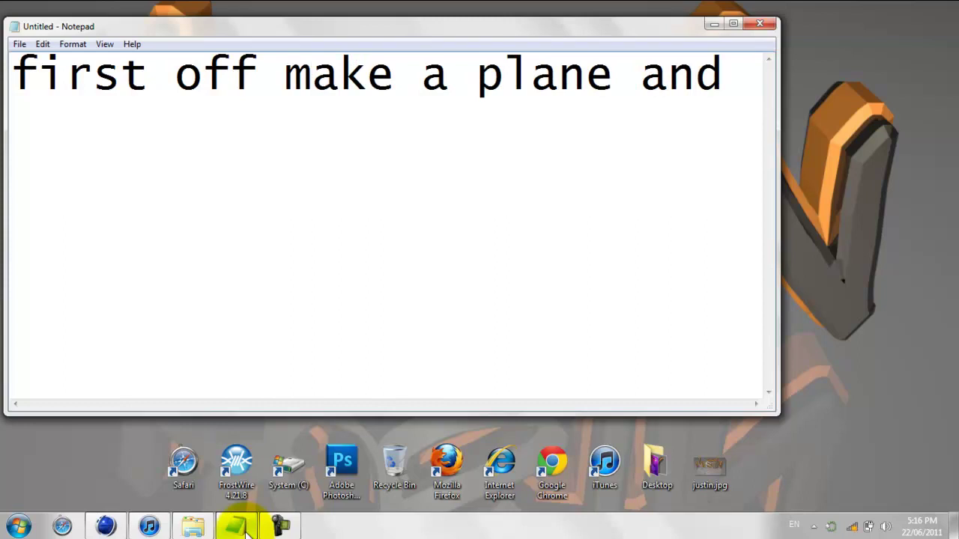
type("put ")
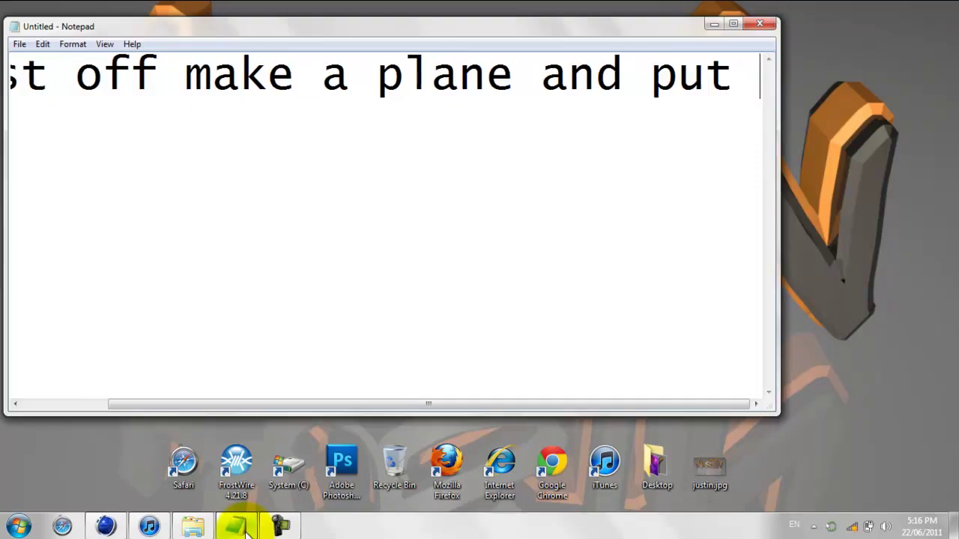
type("the hieght and")
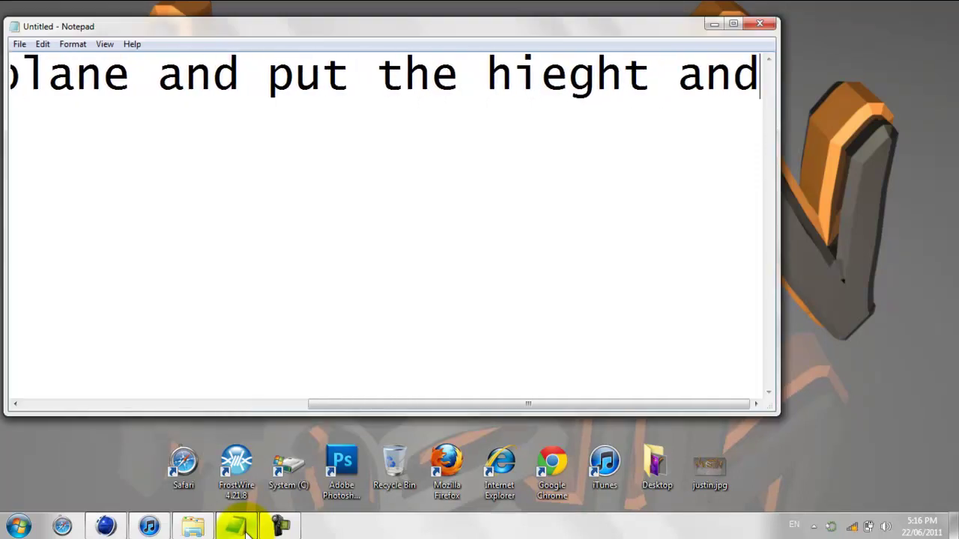
type(" width t")
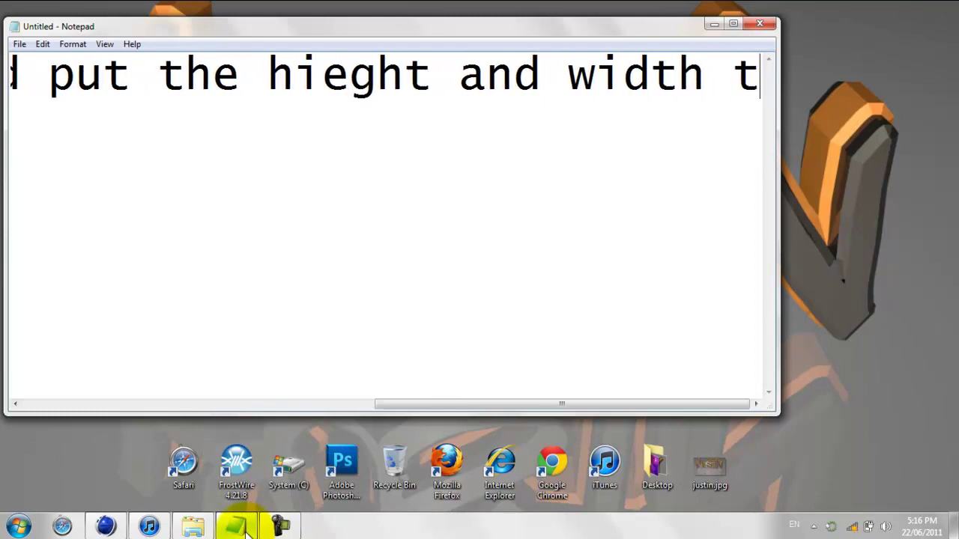
type("o 999999")
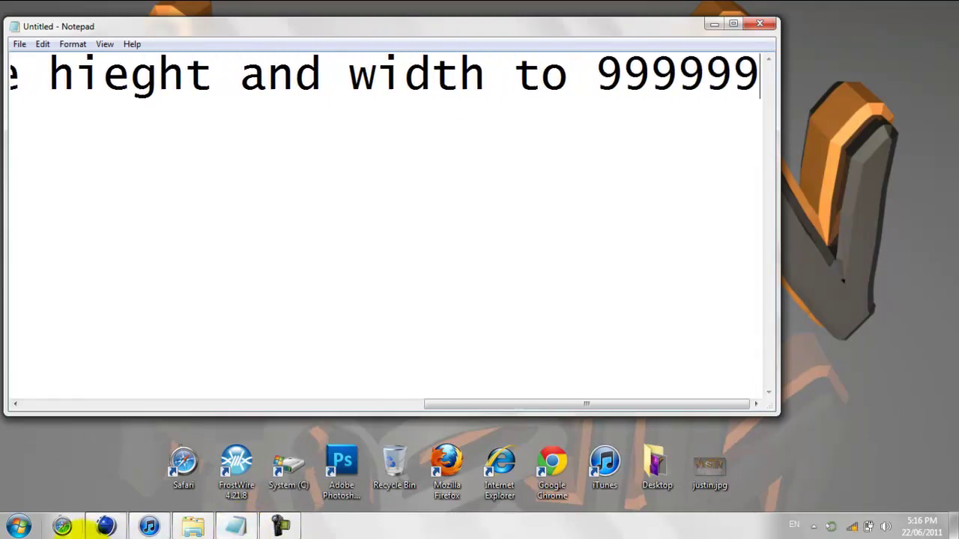
left_click(105, 526)
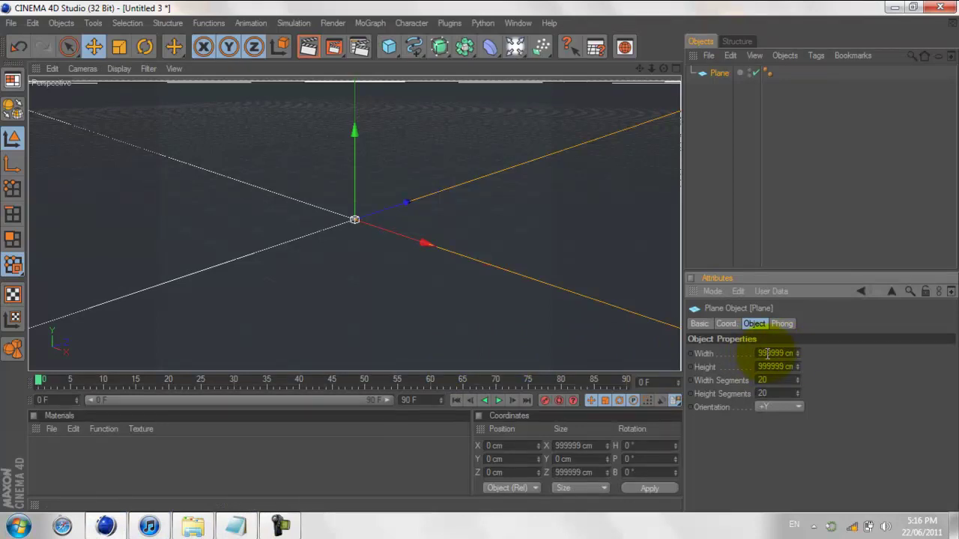
Step: Start a new empty scene and add a Plane primitive
key("n")
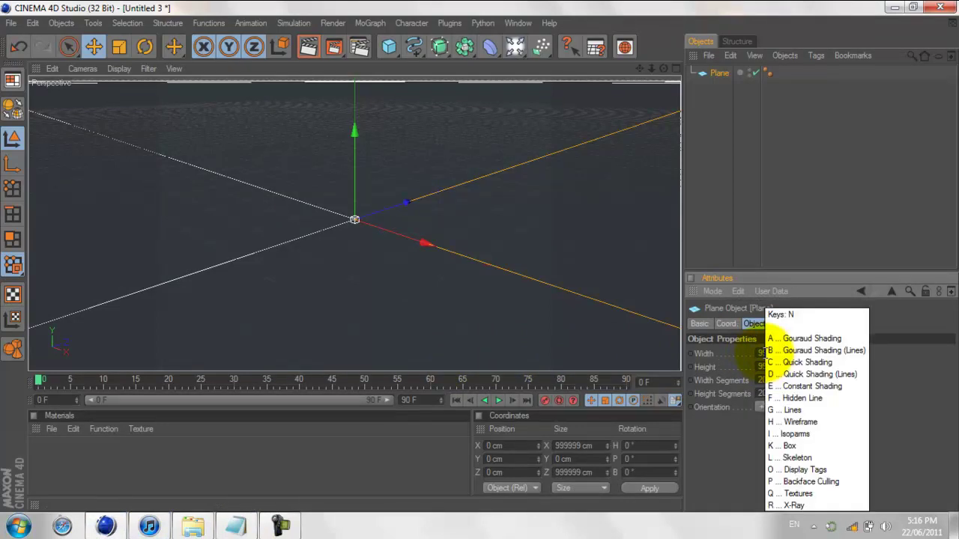
key("ctrl+n")
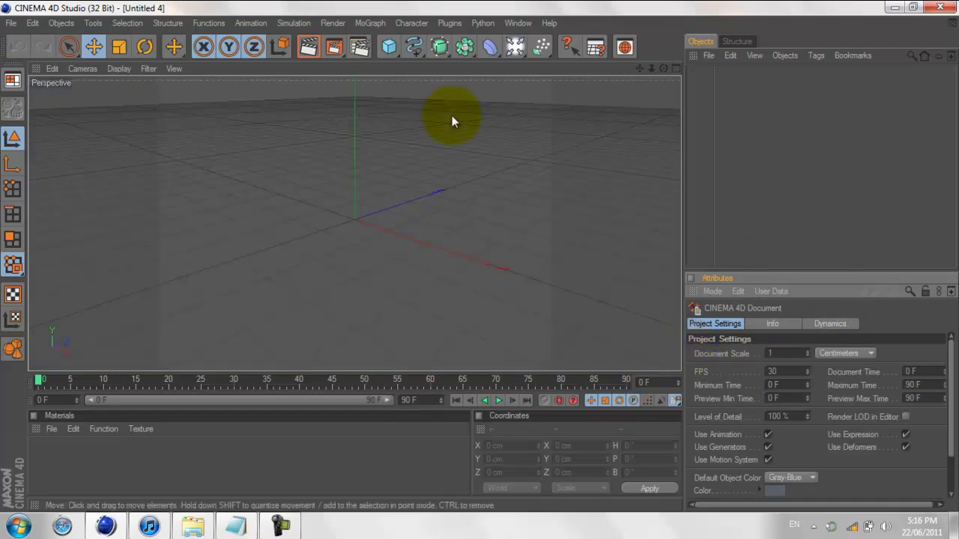
left_click_drag(391, 45, 536, 100)
left_click(479, 61)
Step: Set the plane's width and height to 9999999 cm, then bring Notepad back
double_click(386, 162)
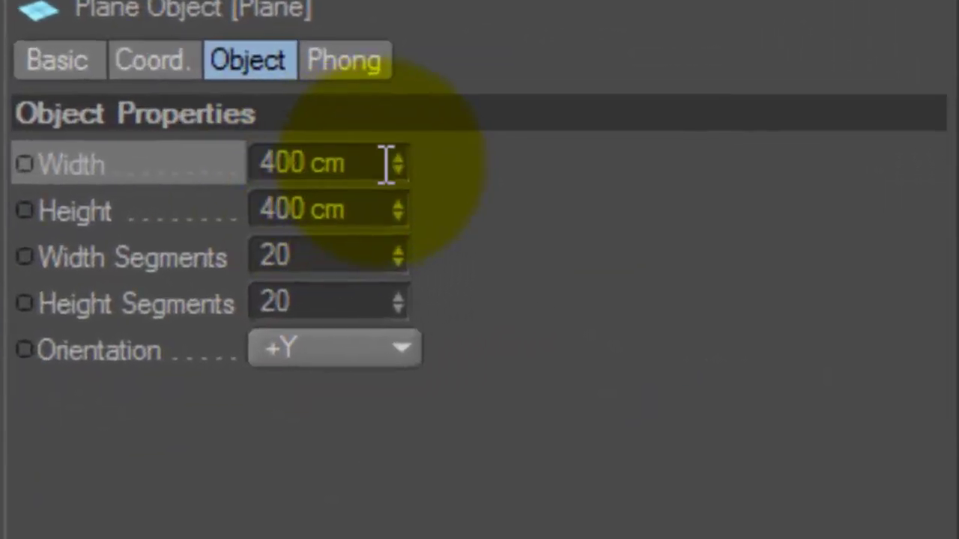
type("9999999")
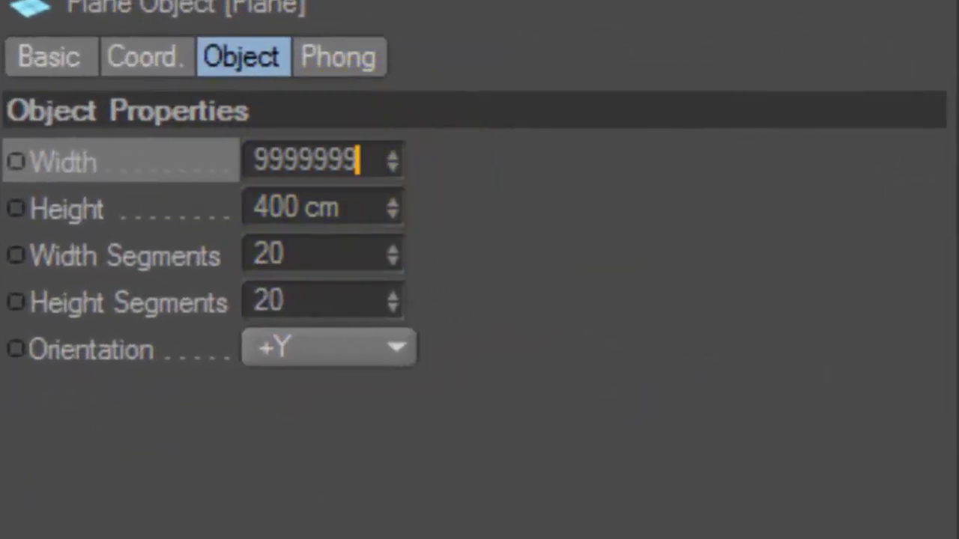
key("Tab")
type("9999999")
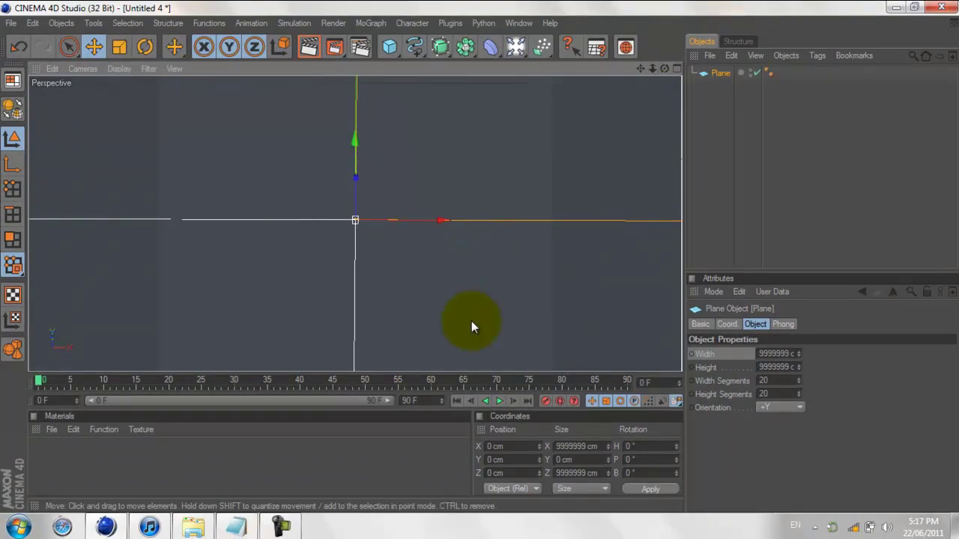
left_click(238, 527)
Step: Change the note to 'now make a text'
key("BackSpace")
key("BackSpace")
key("BackSpace")
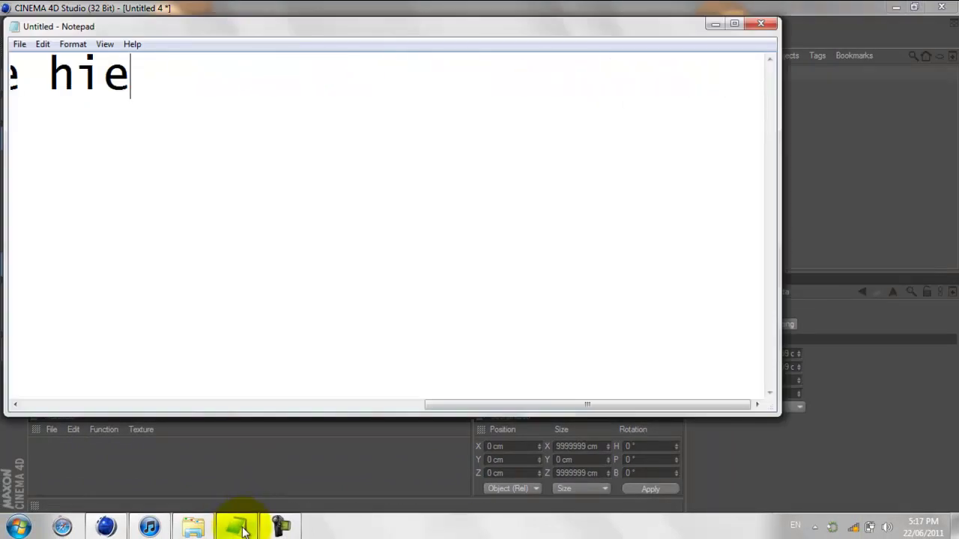
key("BackSpace")
key("BackSpace")
key("BackSpace")
key("BackSpace")
key("BackSpace")
type("now ")
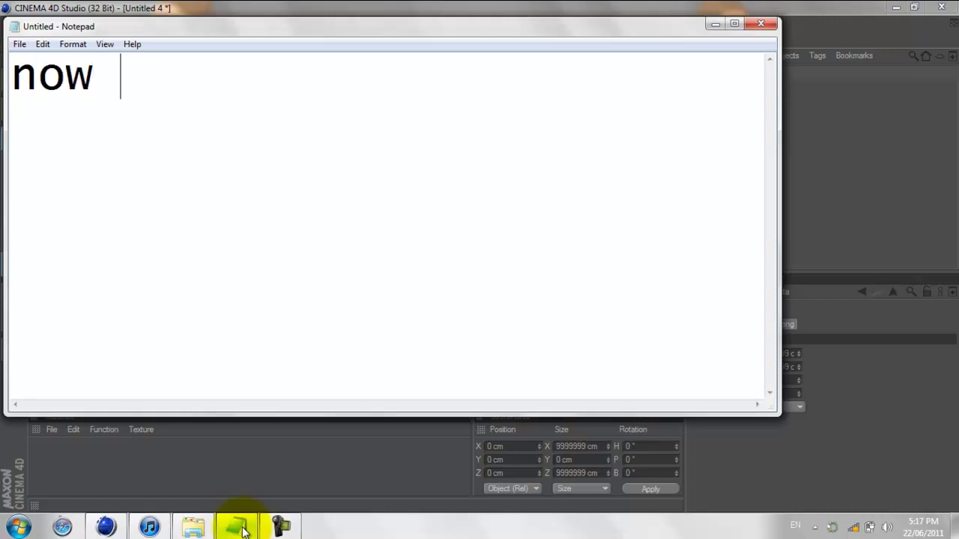
type("make a")
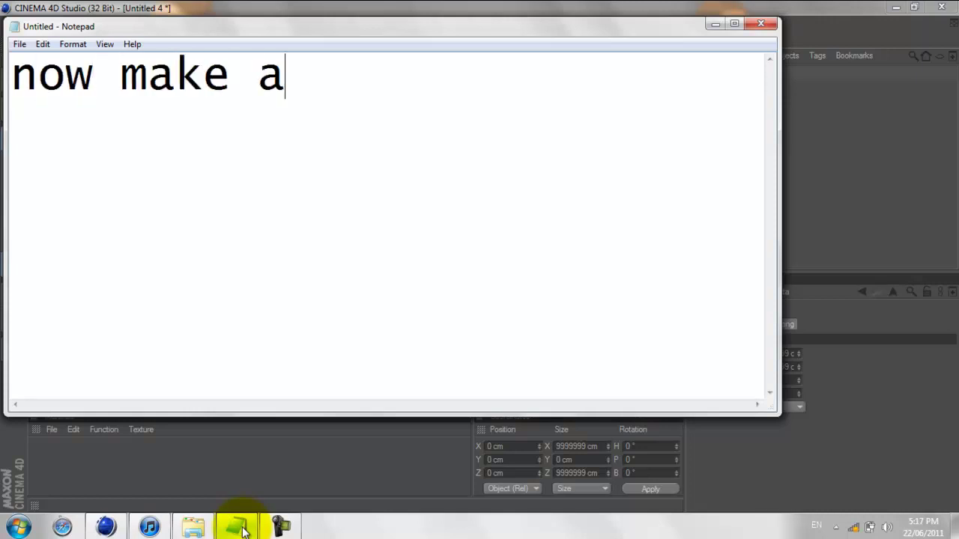
type(" text")
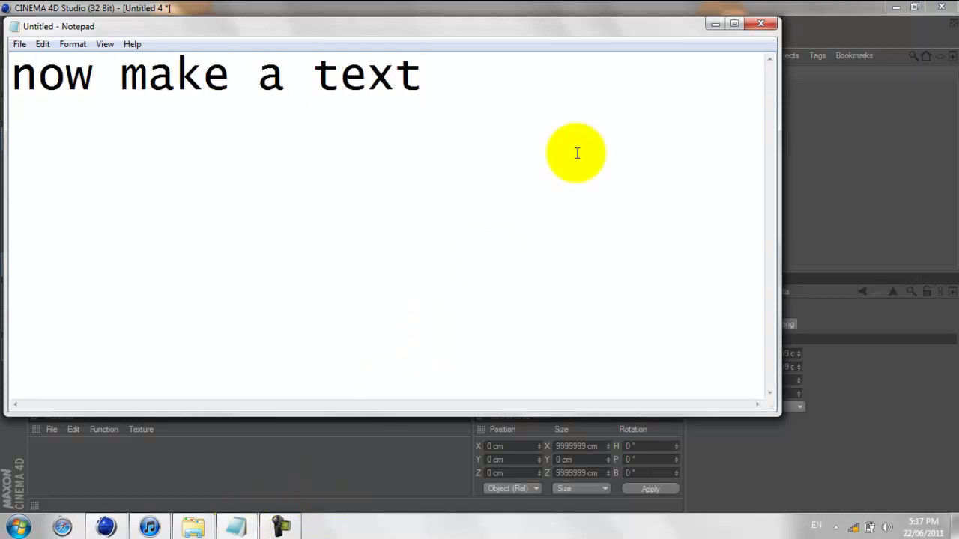
Step: Add a Text spline, raise it slightly to Y 1.289 cm, and restore the notes
left_click(714, 24)
left_click(414, 45)
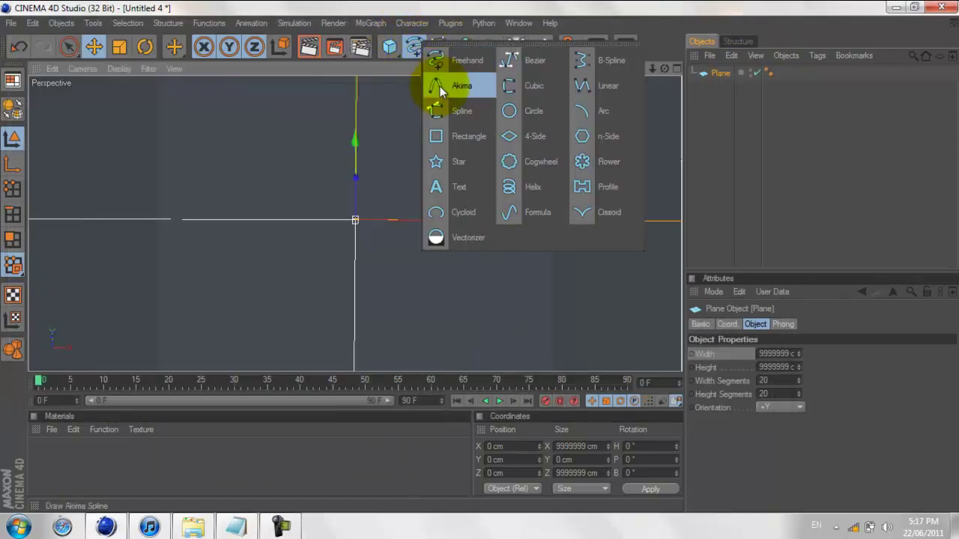
left_click(471, 187)
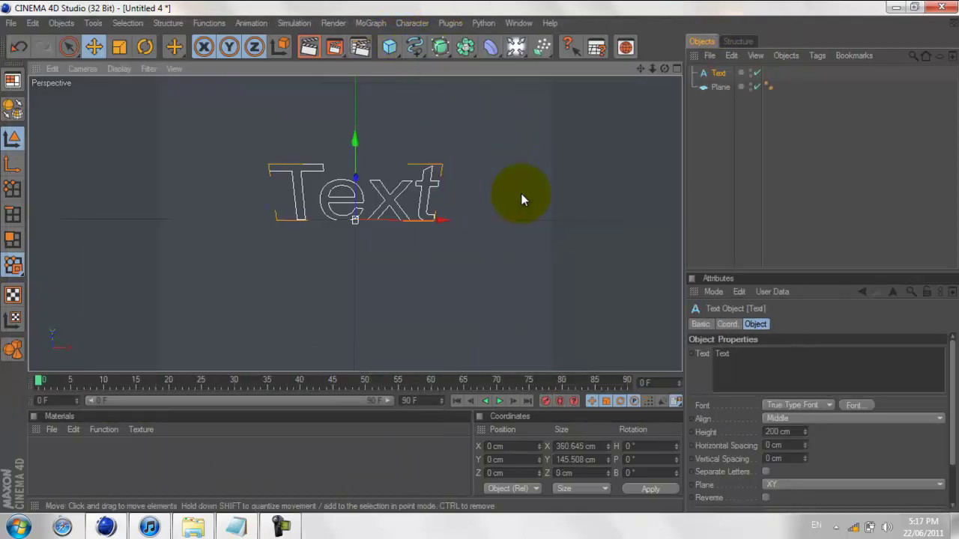
left_click_drag(357, 161, 357, 158)
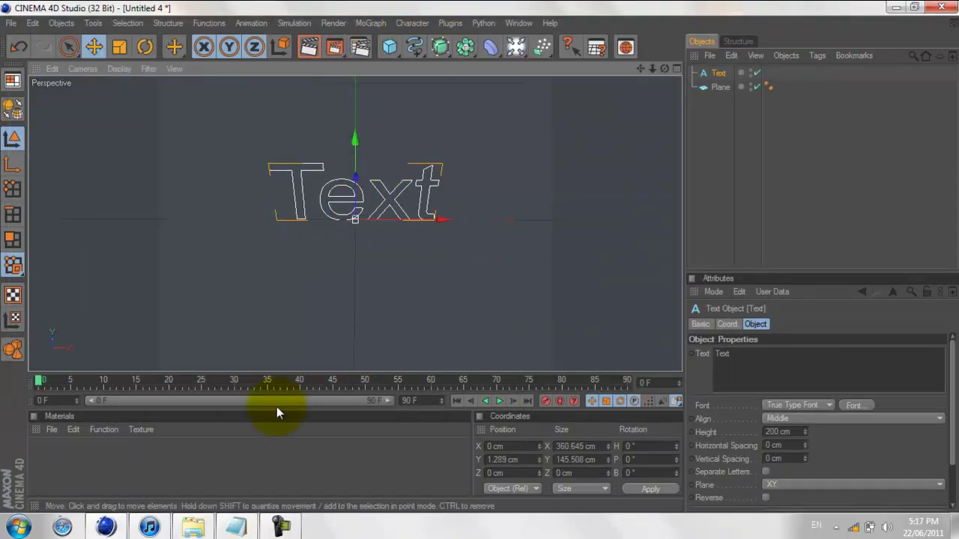
left_click(236, 528)
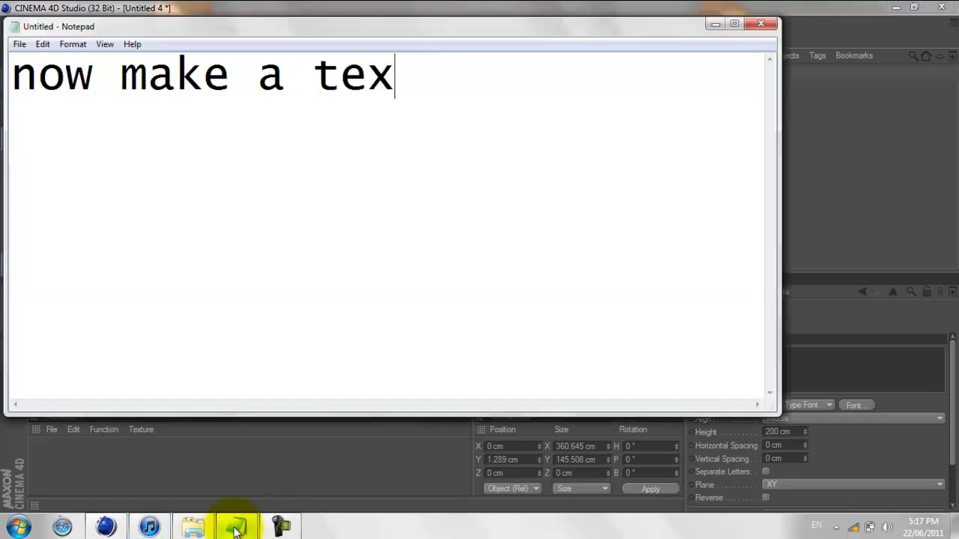
Step: Write 'then put in extrude NURBS' in the note
key("BackSpace")
key("BackSpace")
key("BackSpace")
type("pu")
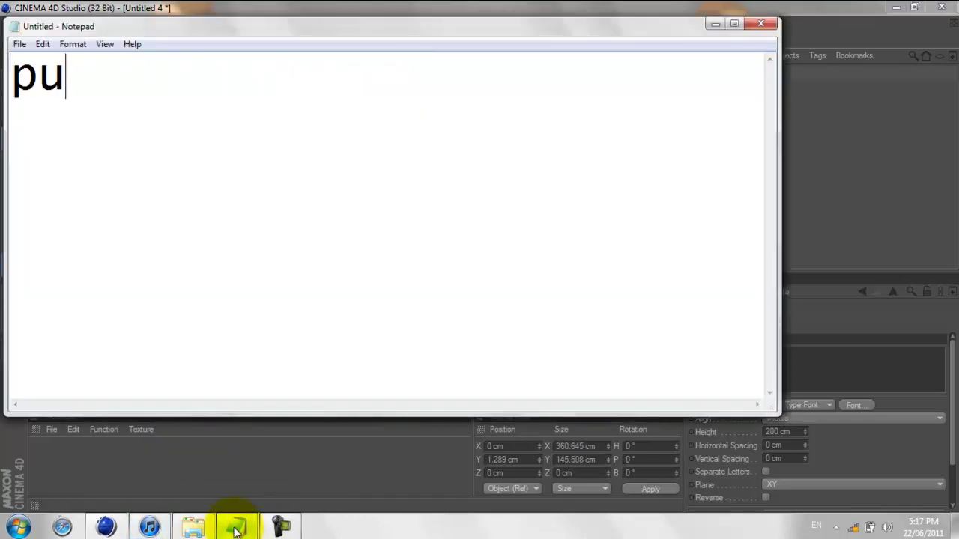
key("BackSpace")
key("BackSpace")
type("then pu")
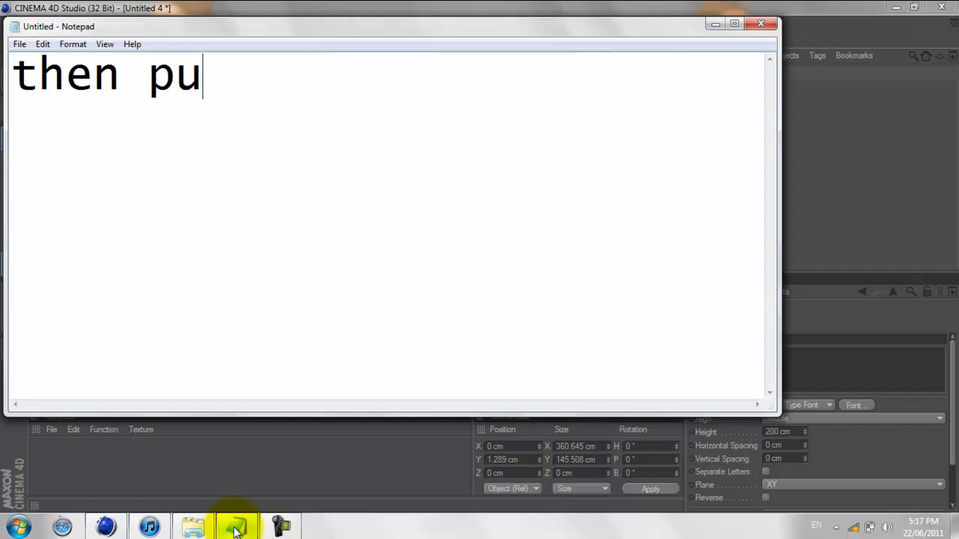
type("t in ex")
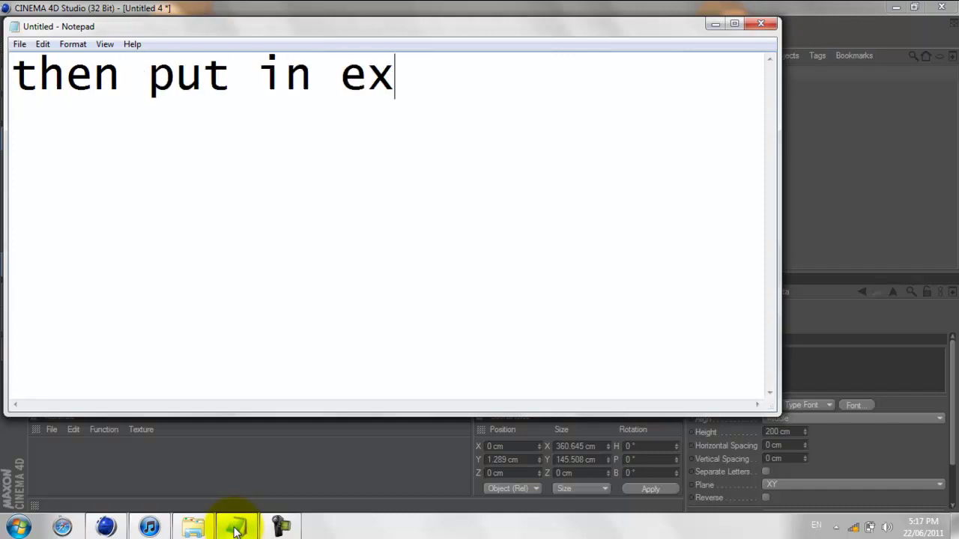
type("trude NURB")
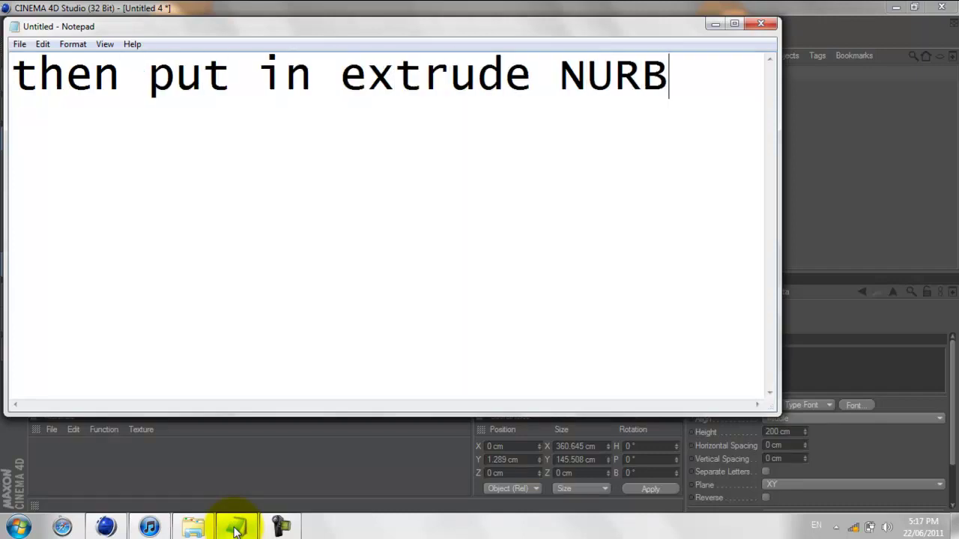
type("S")
Step: Add an Extrude NURBS generator to the scene and return to the notes
left_click(848, 257)
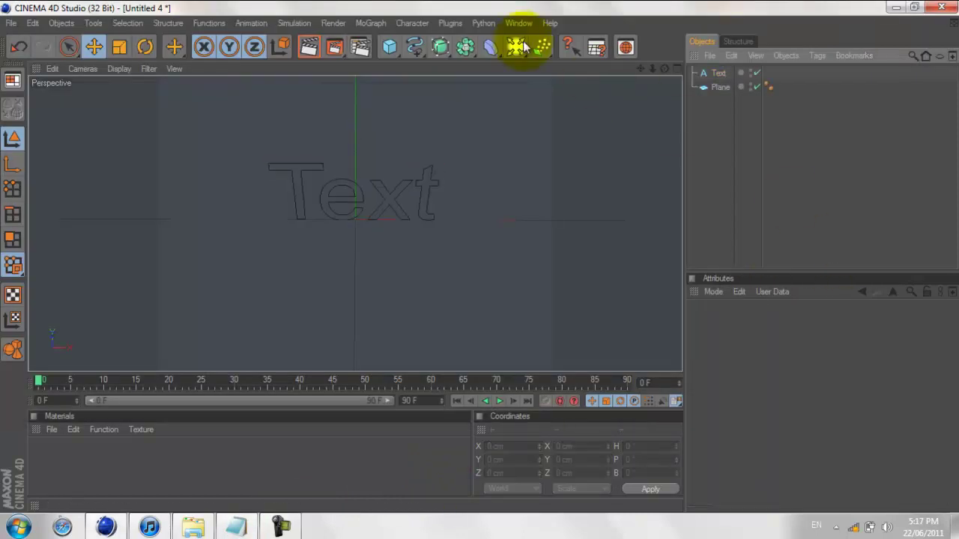
left_click_drag(440, 46, 594, 61)
left_click(595, 61)
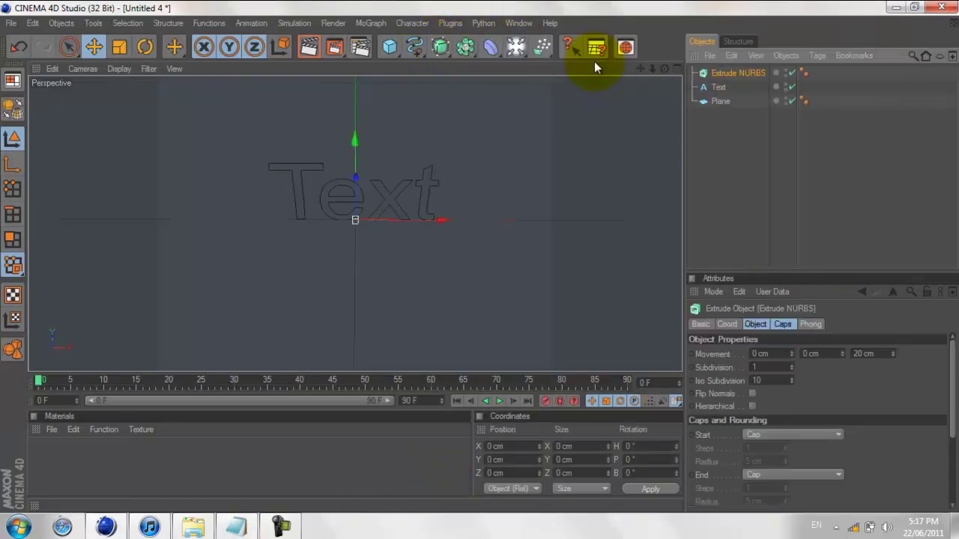
left_click(236, 528)
key("BackSpace")
key("BackSpace")
key("BackSpace")
key("BackSpace")
key("BackSpace")
key("BackSpace")
key("BackSpace")
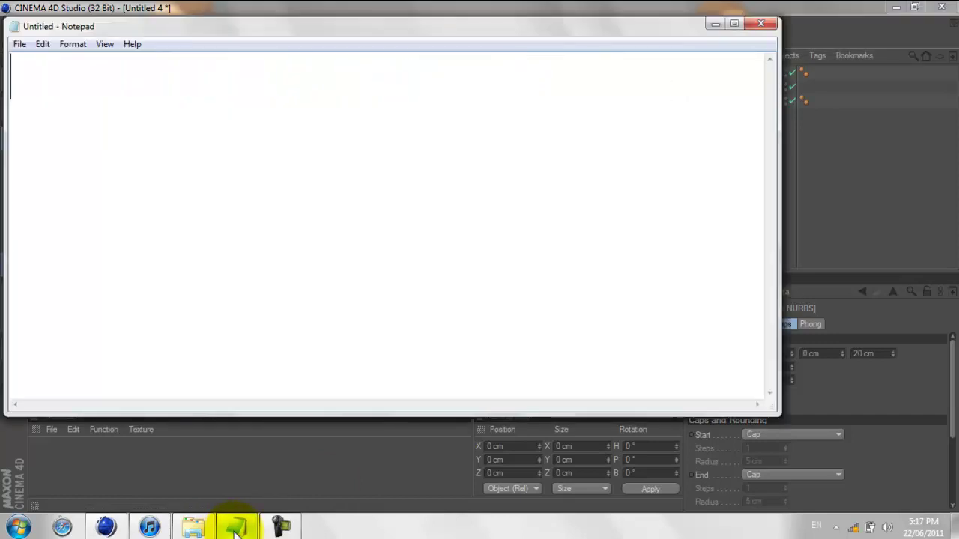
Step: Note 'change the movement 80cm', then replace the Extrude NURBS 20 cm depth for 80 cm
type("CHANGE")
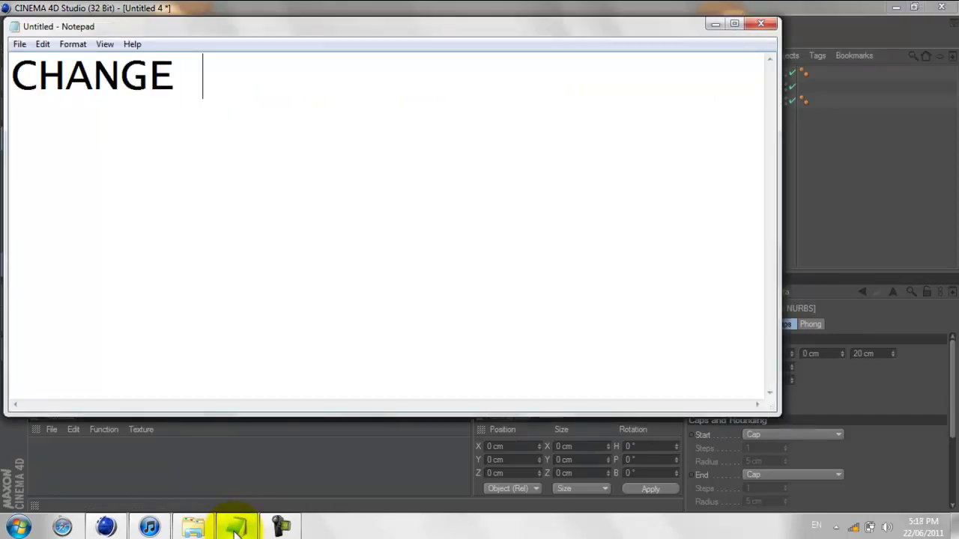
key("BackSpace")
key("BackSpace")
key("BackSpace")
type("change")
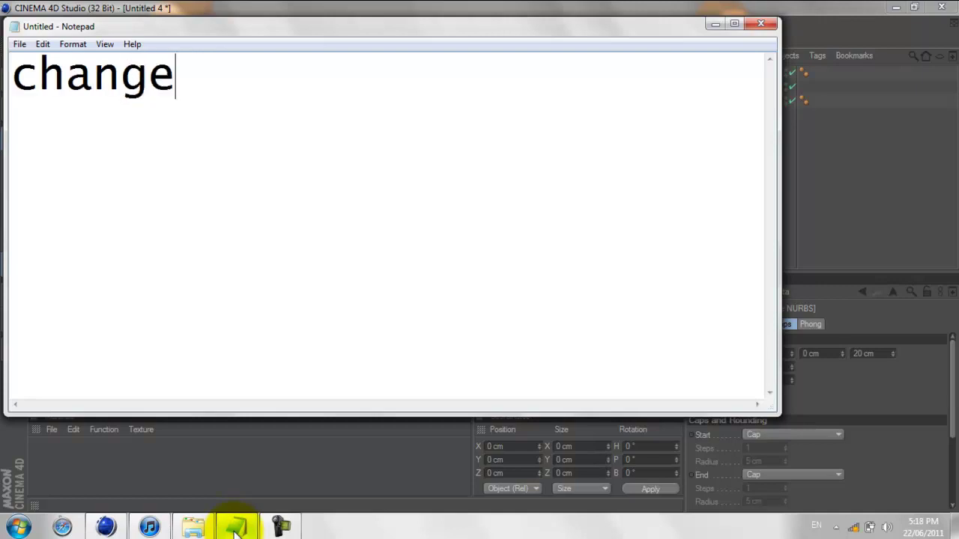
type(" the movement to 7")
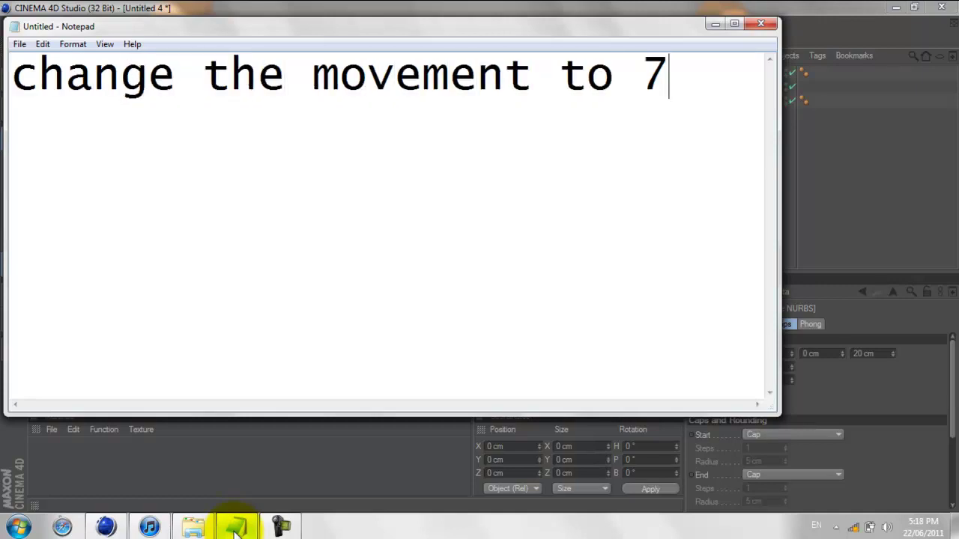
key("BackSpace")
key("BackSpace")
key("BackSpace")
type("80cm")
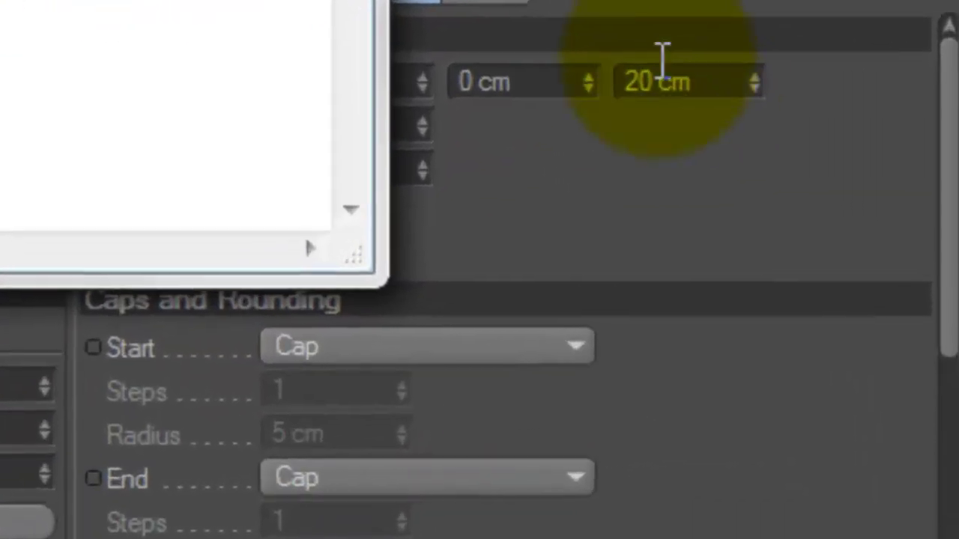
left_click_drag(663, 60, 224, 21)
key("BackSpace")
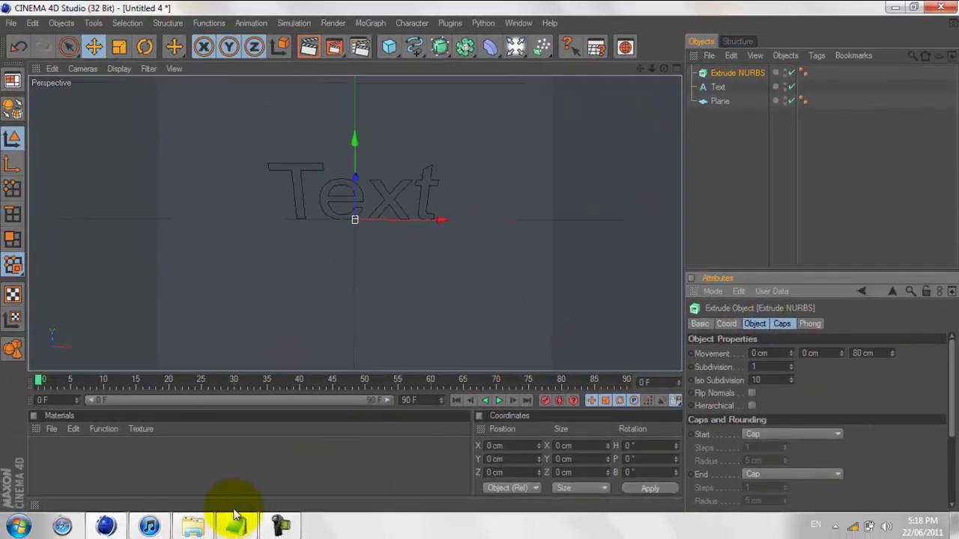
Step: Add 'and then put fillet caps' to the note
left_click(237, 527)
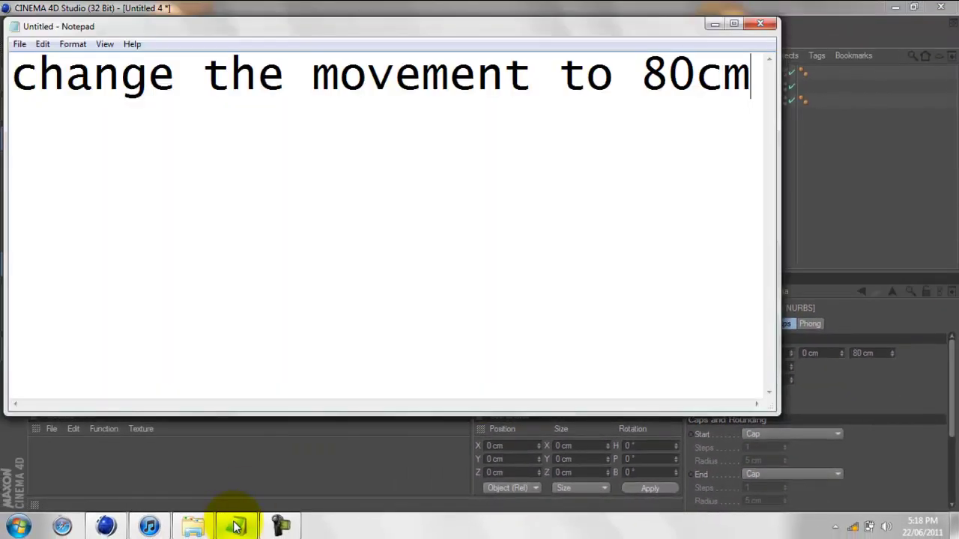
key("BackSpace")
key("BackSpace")
key("BackSpace")
type("a")
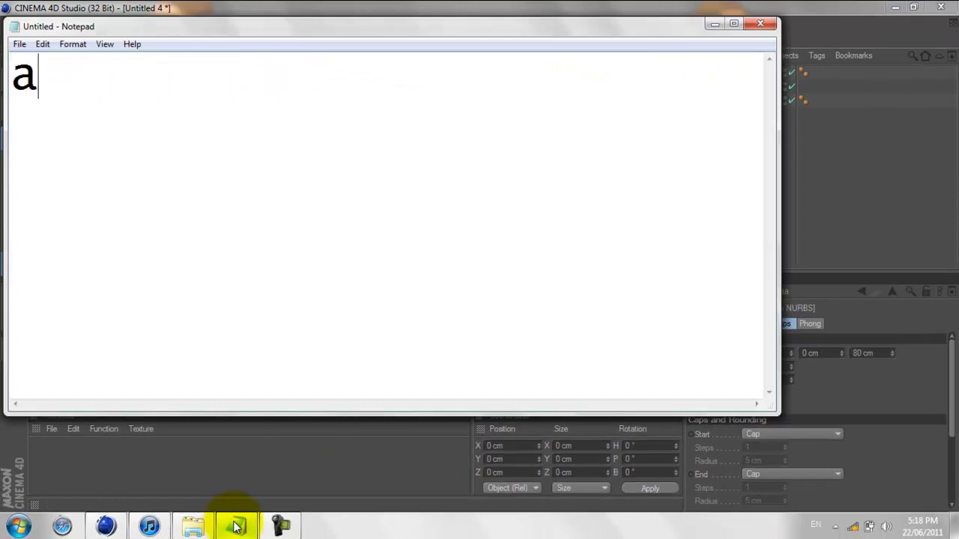
type("nd then put on")
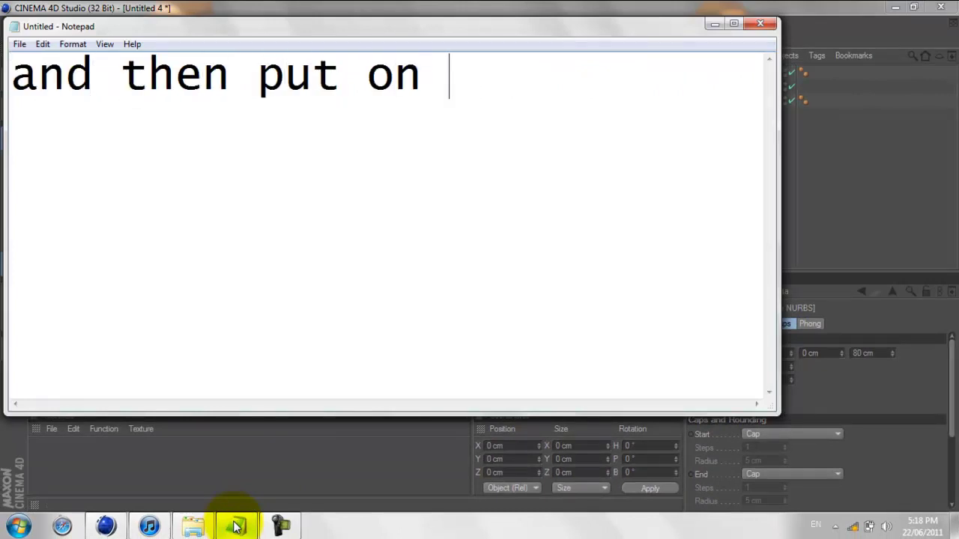
type("fillet caps")
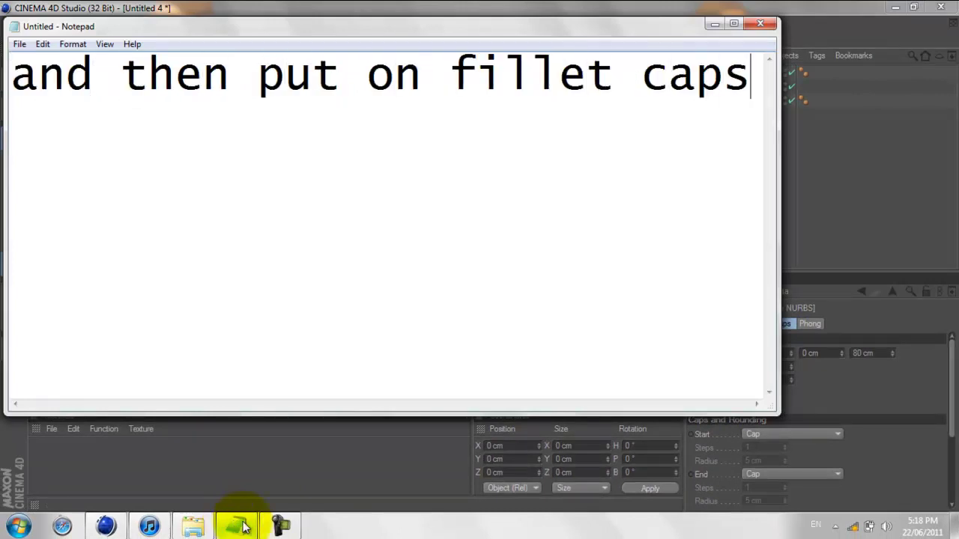
Step: Set both the start and end caps of the Extrude NURBS to Fillet Cap
left_click(814, 360)
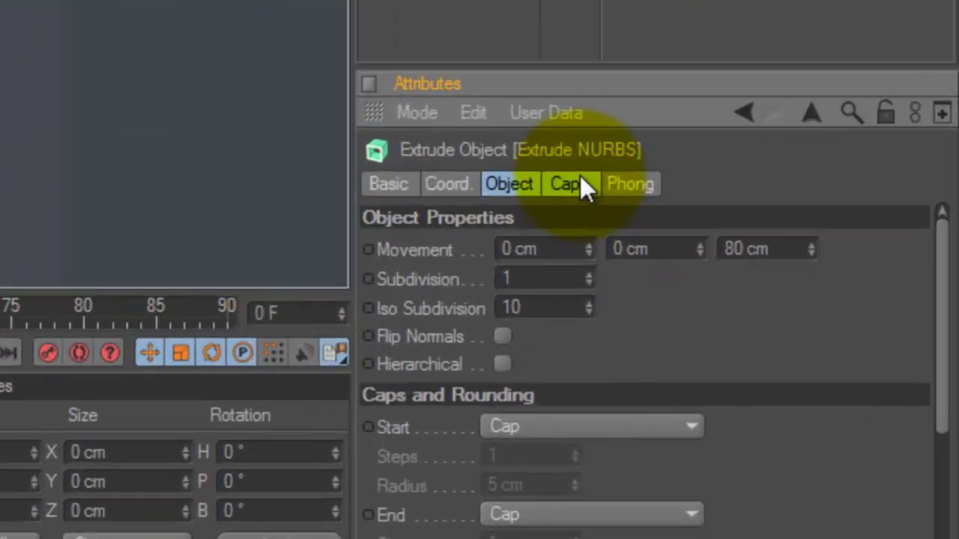
left_click(582, 184)
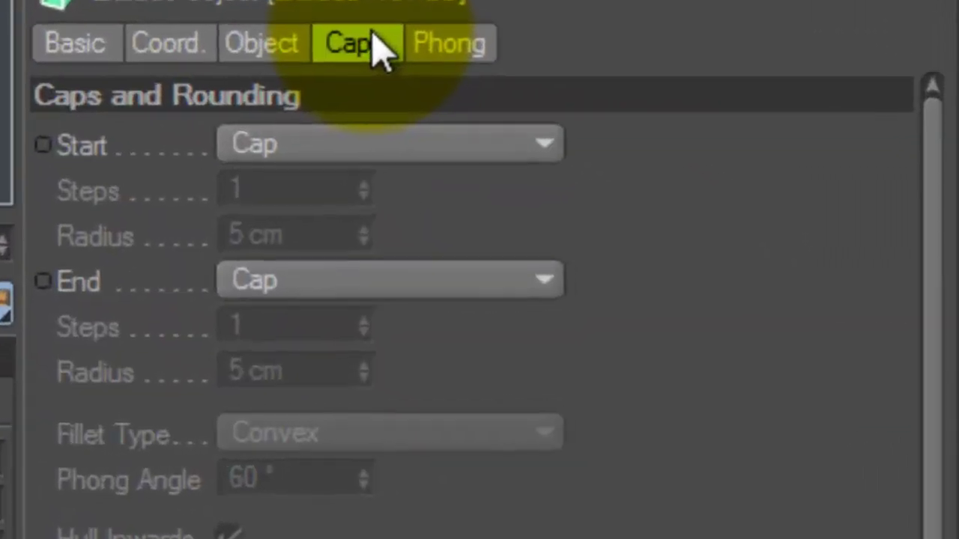
left_click(592, 250)
left_click(539, 370)
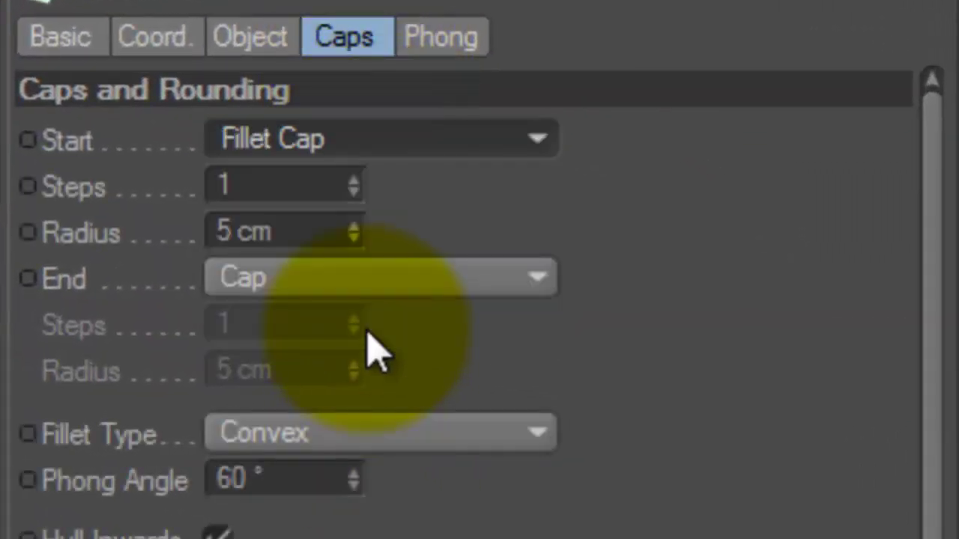
left_click(365, 289)
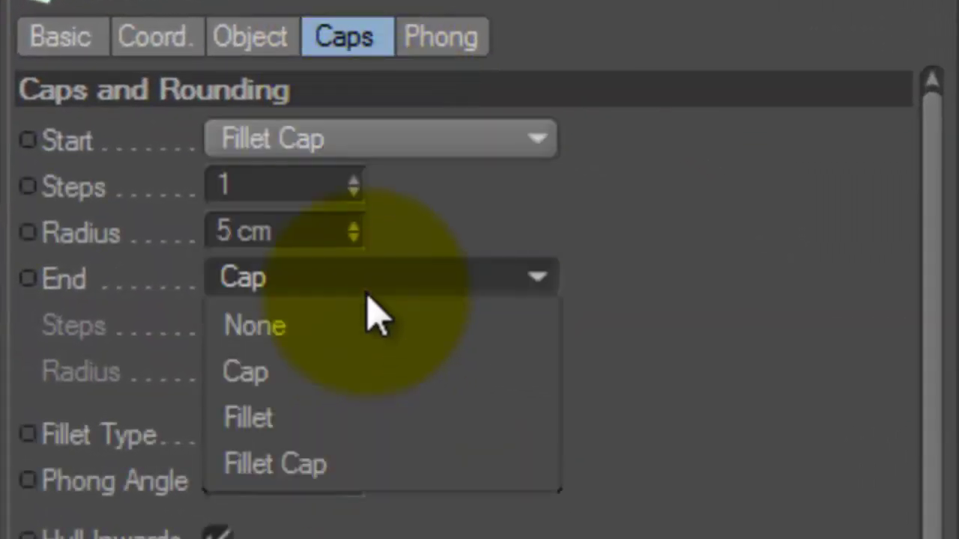
left_click(374, 464)
type("now dtr")
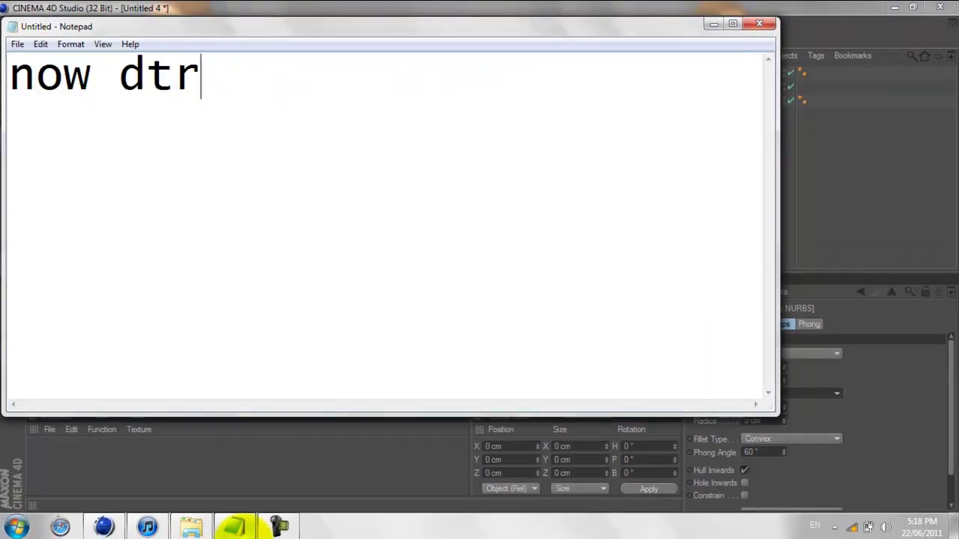
Step: Note 'rather the nurbs', then parent Text under Extrude NURBS to get solid 3D letters
key("BackSpace")
key("BackSpace")
type("rag the text to")
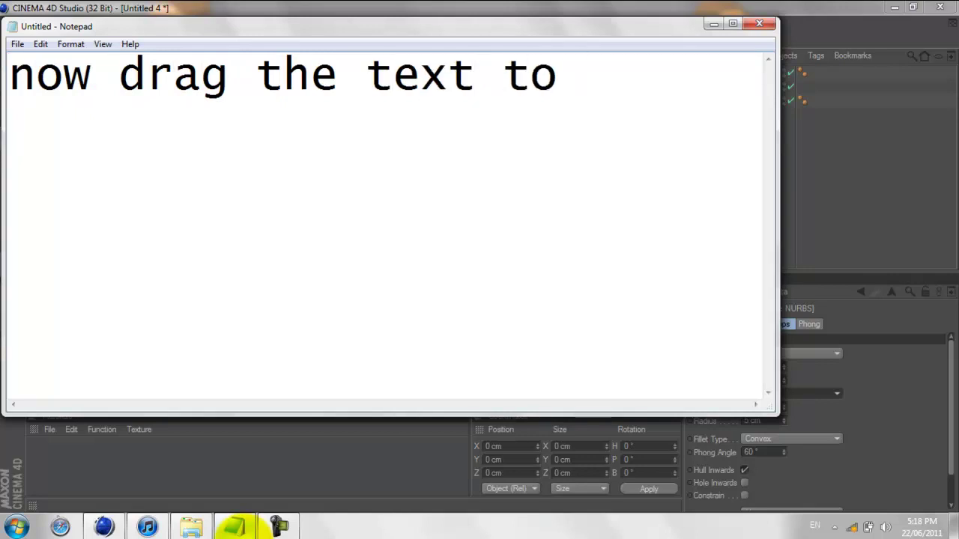
type("the ")
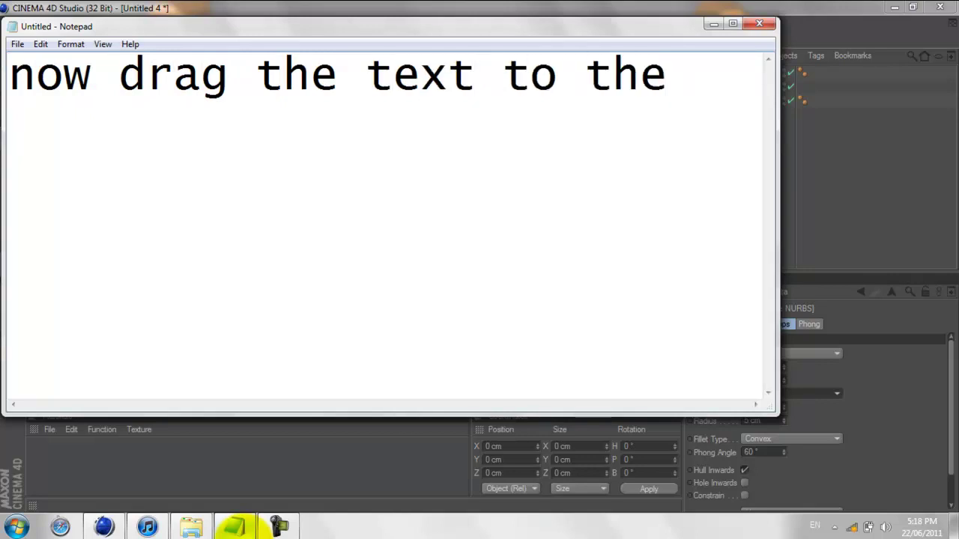
type(" nurb")
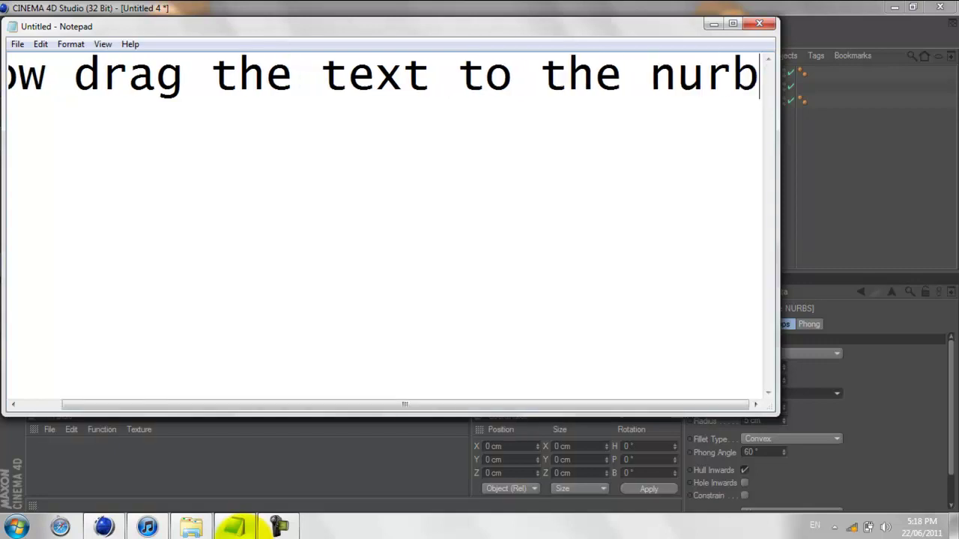
type("s")
left_click(812, 228)
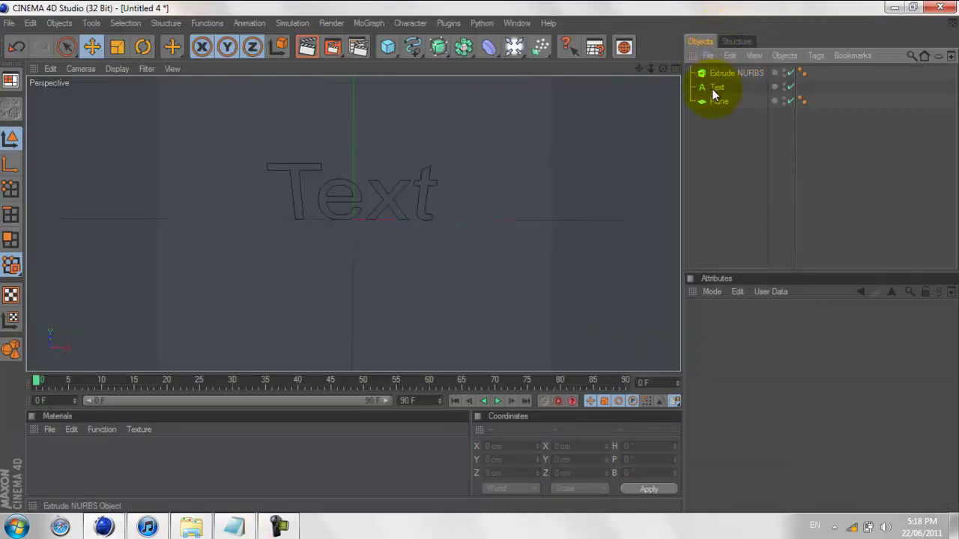
left_click_drag(714, 87, 721, 74)
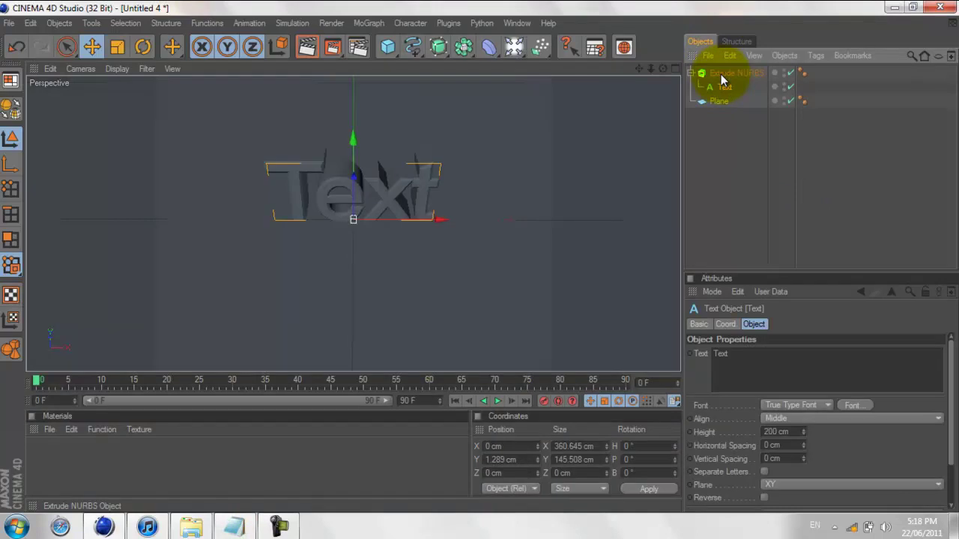
Step: Note that the text can be anything you want and that a name will be written
left_click(235, 528)
key("BackSpace")
key("BackSpace")
key("BackSpace")
key("BackSpace")
key("BackSpace")
key("BackSpace")
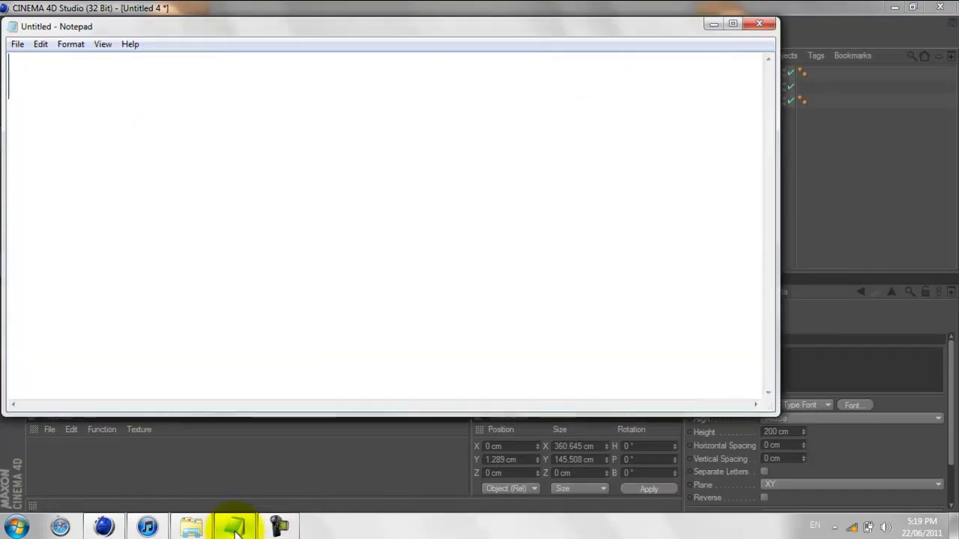
type("make the ")
type("text")
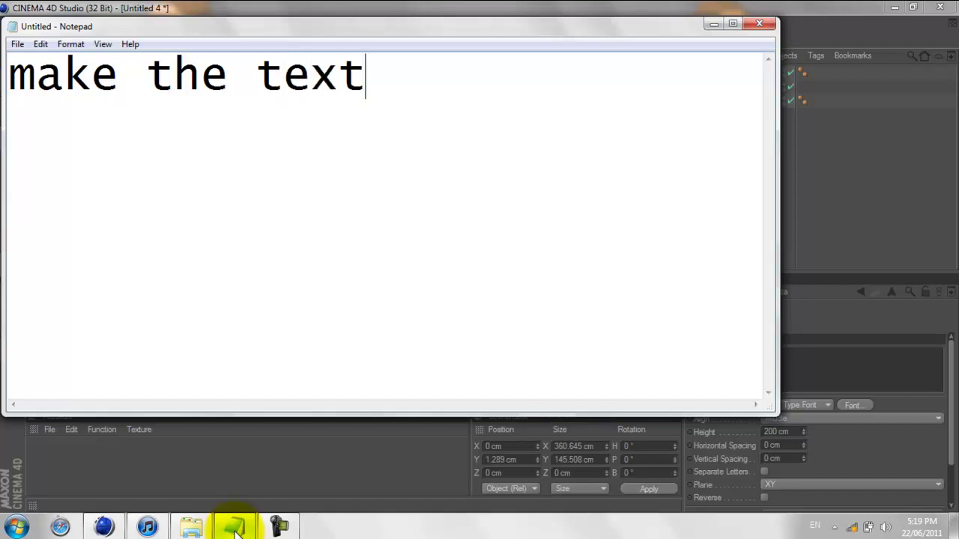
type("sa")
type("y what ever")
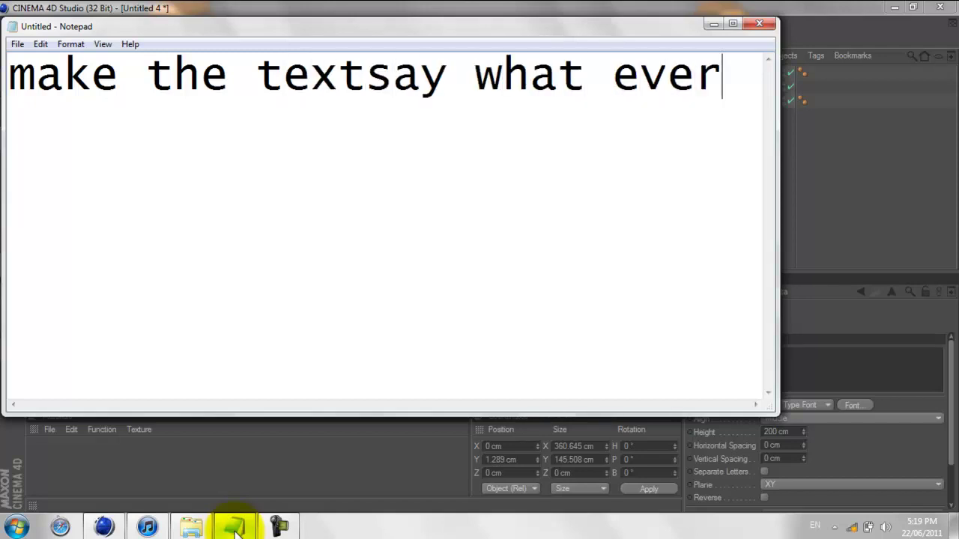
type("e")
type("you want")
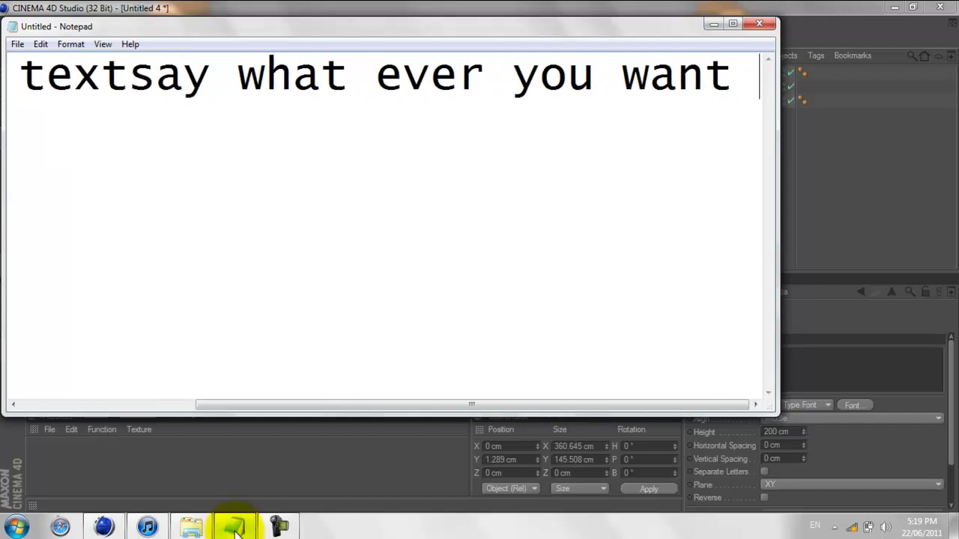
key("BackSpace")
key("BackSpace")
key("BackSpace")
key("BackSpace")
key("BackSpace")
key("BackSpace")
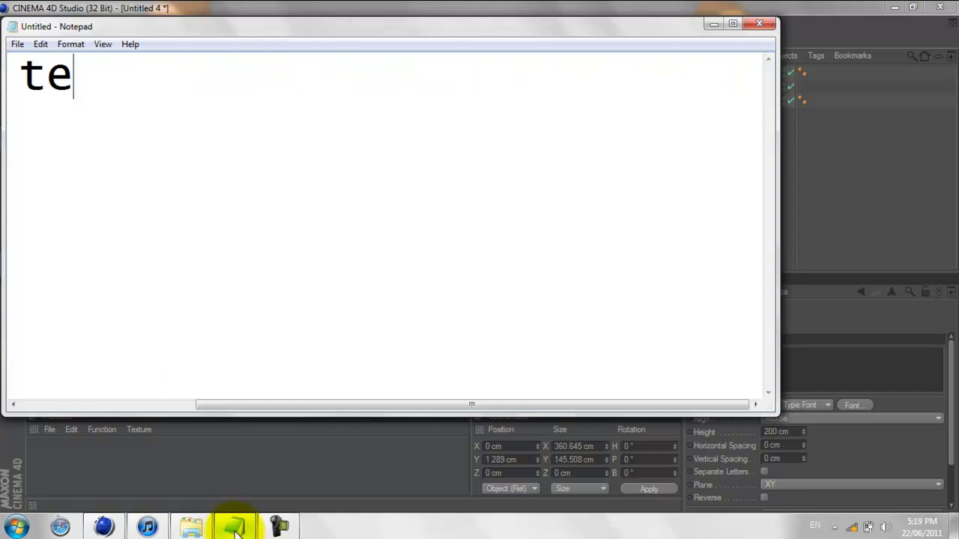
key("BackSpace")
key("BackSpace")
key("BackSpace")
type("going t")
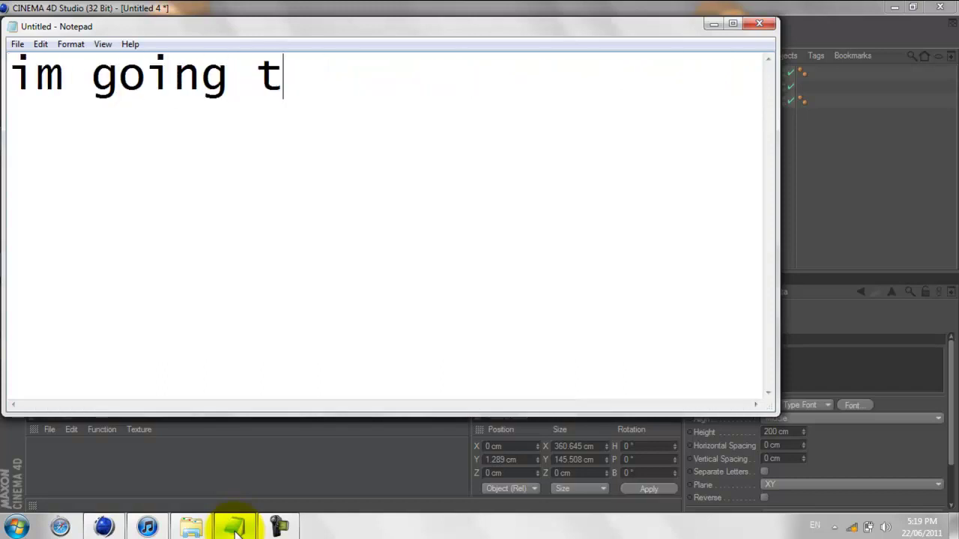
type("o wt")
type("te m")
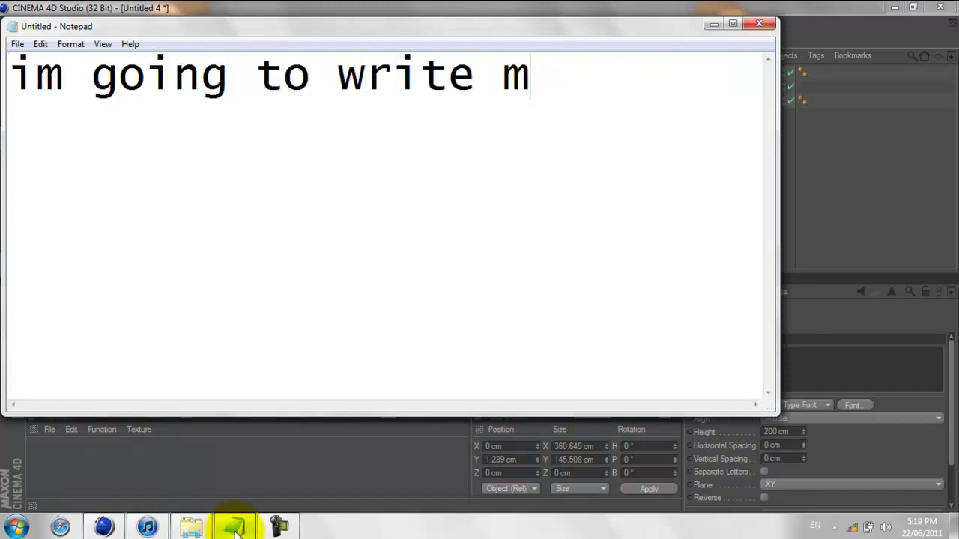
type("name ((")
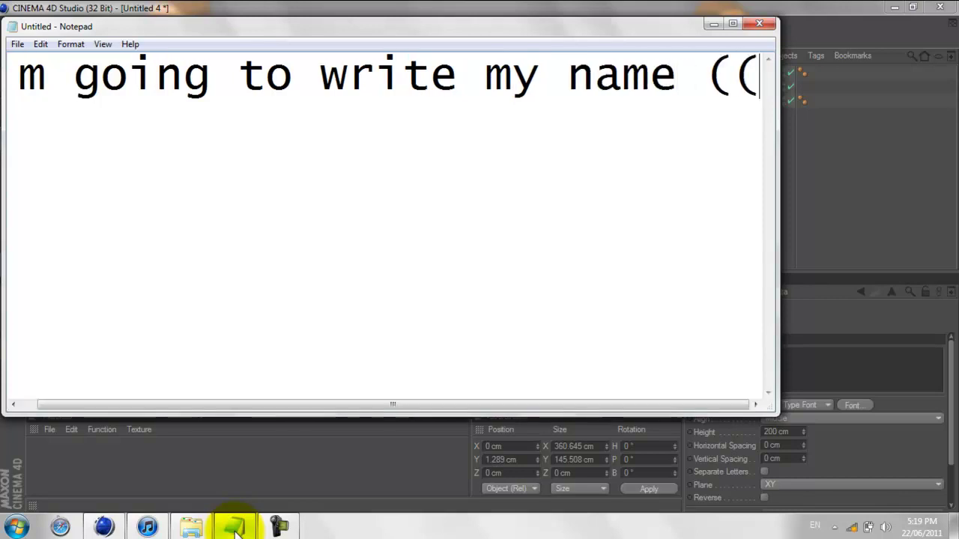
type("justin)")
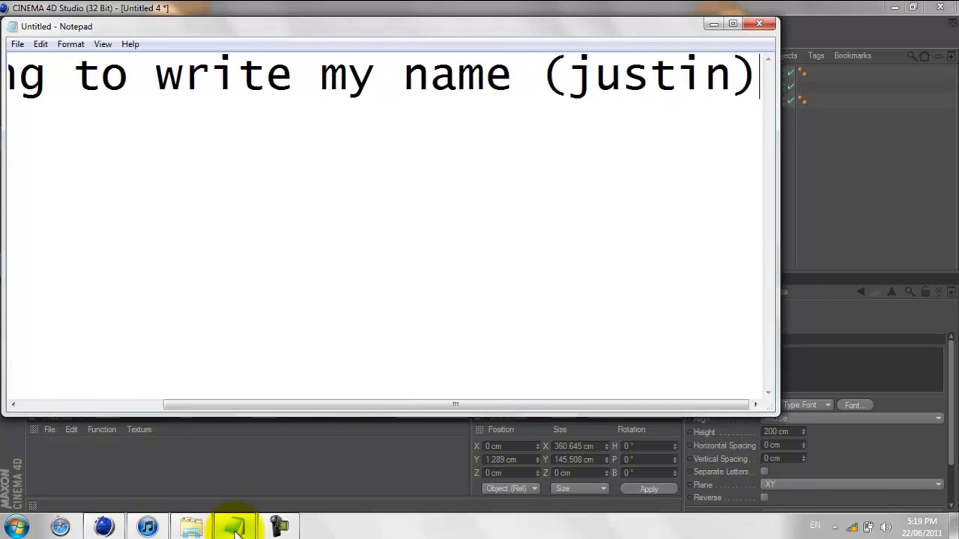
key("BackSpace")
key("BackSpace")
key("BackSpace")
key("BackSpace")
key("BackSpace")
key("BackSpace")
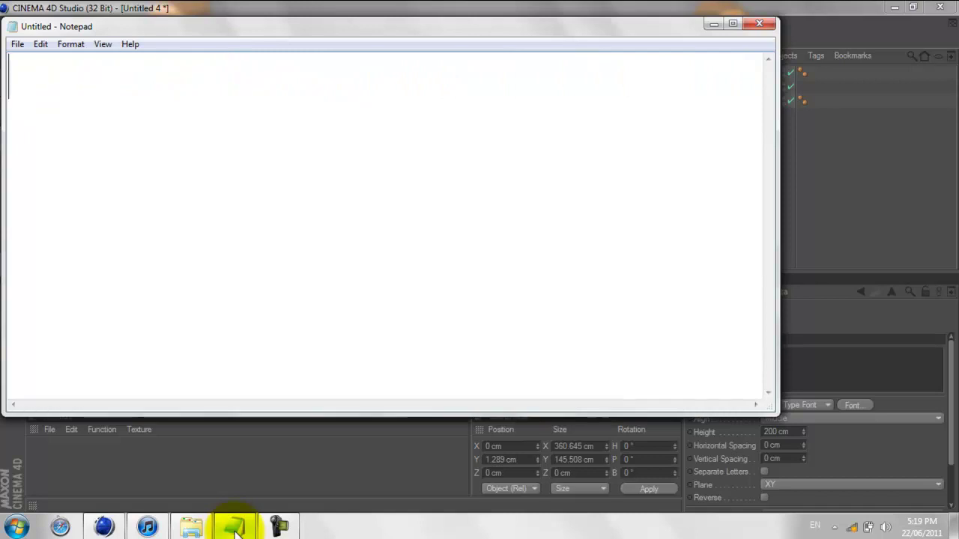
Step: Change the Text object's text to the author's first name, then return to an empty Notepad
left_click(831, 364)
type("Justin")
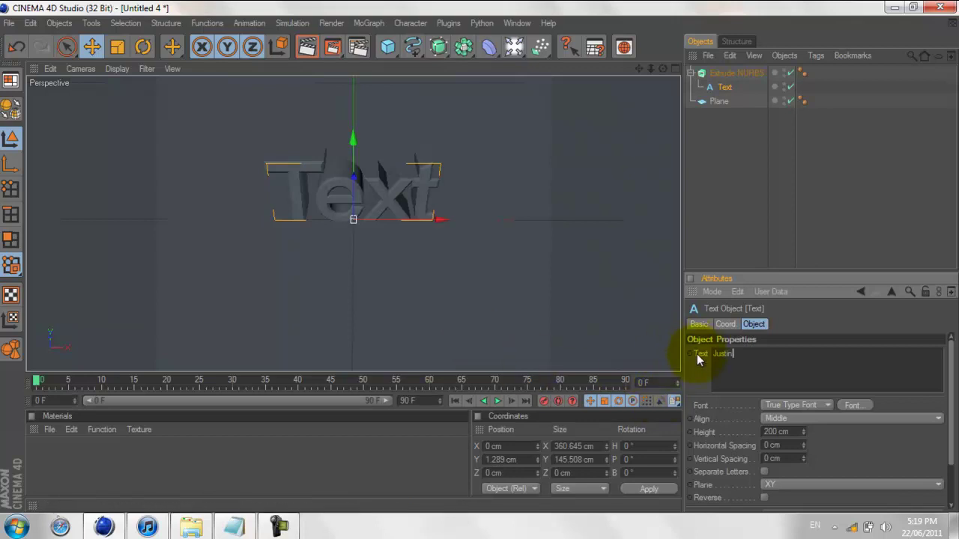
left_click(697, 353)
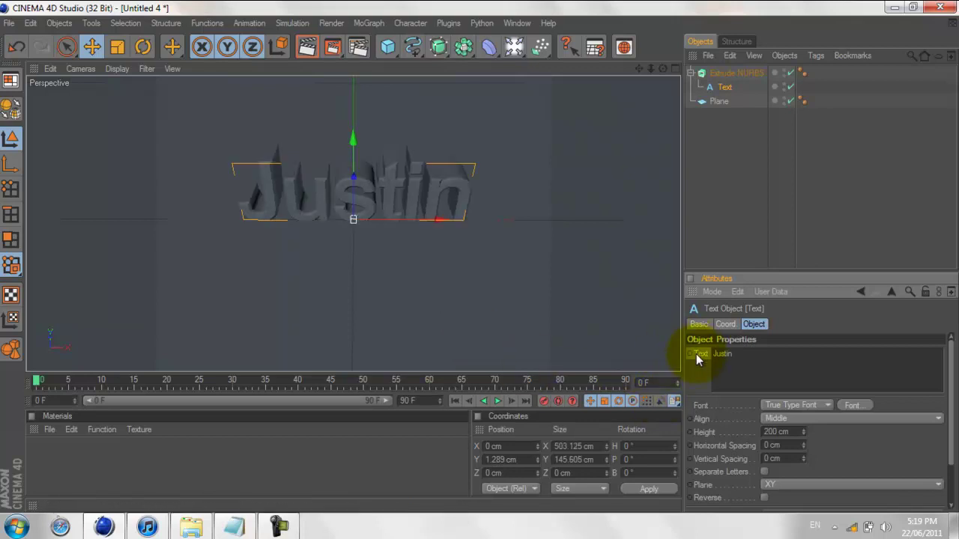
left_click(234, 527)
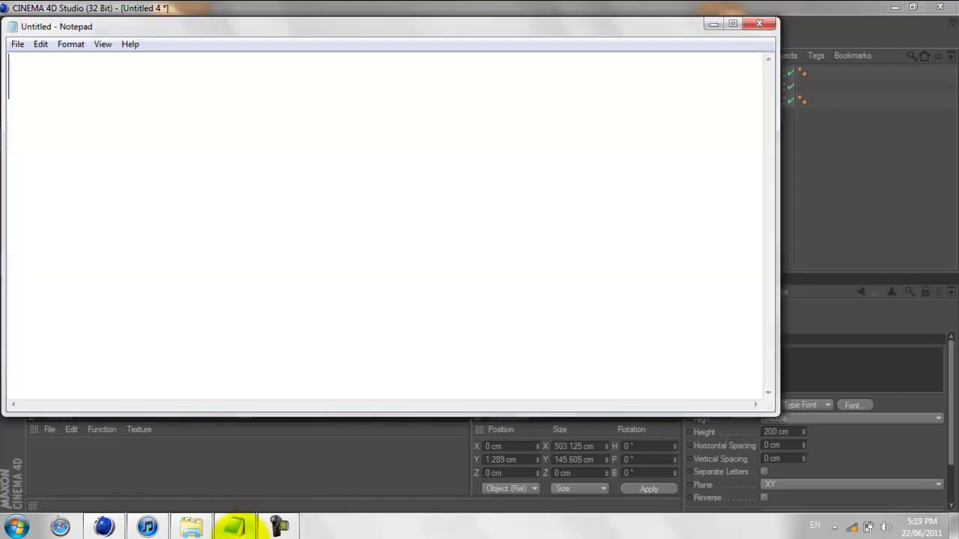
type("you can download ")
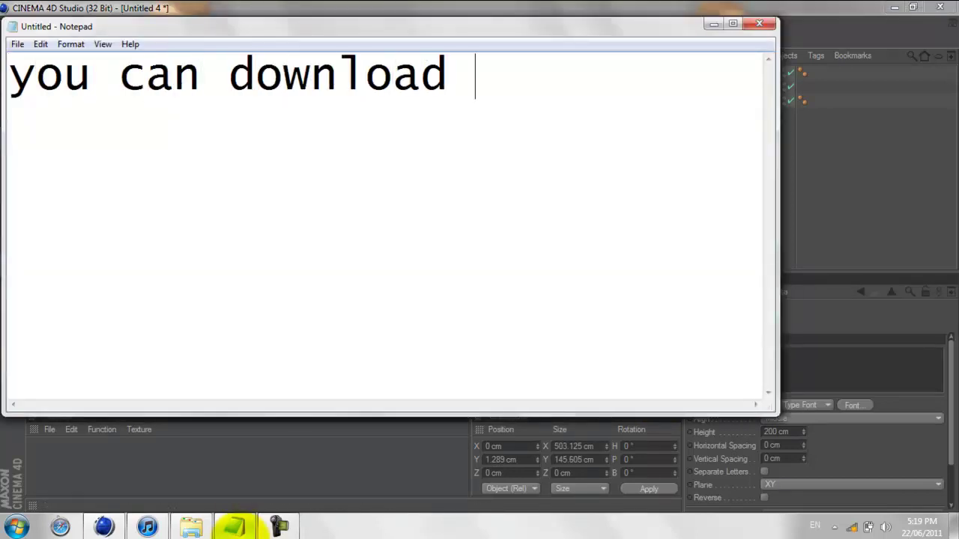
type("different f")
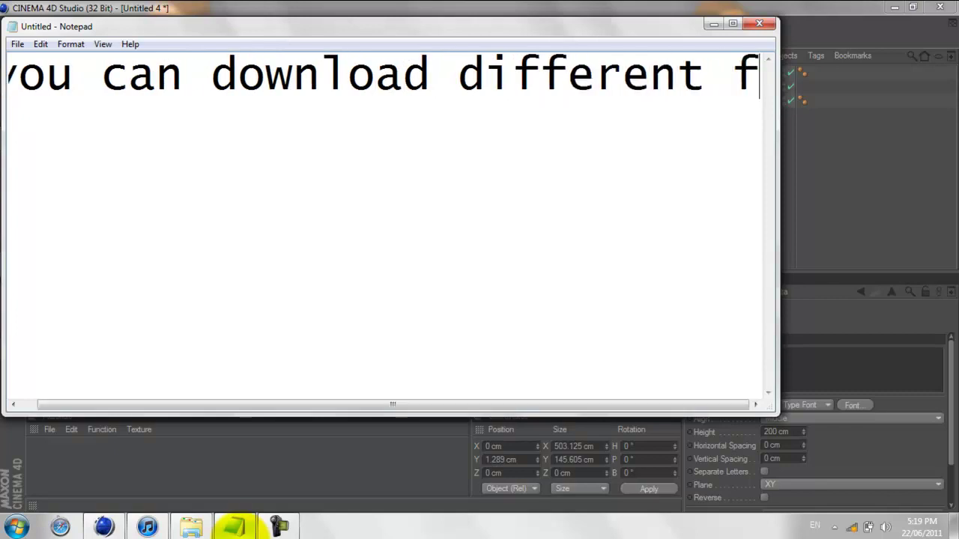
type("onts from ww")
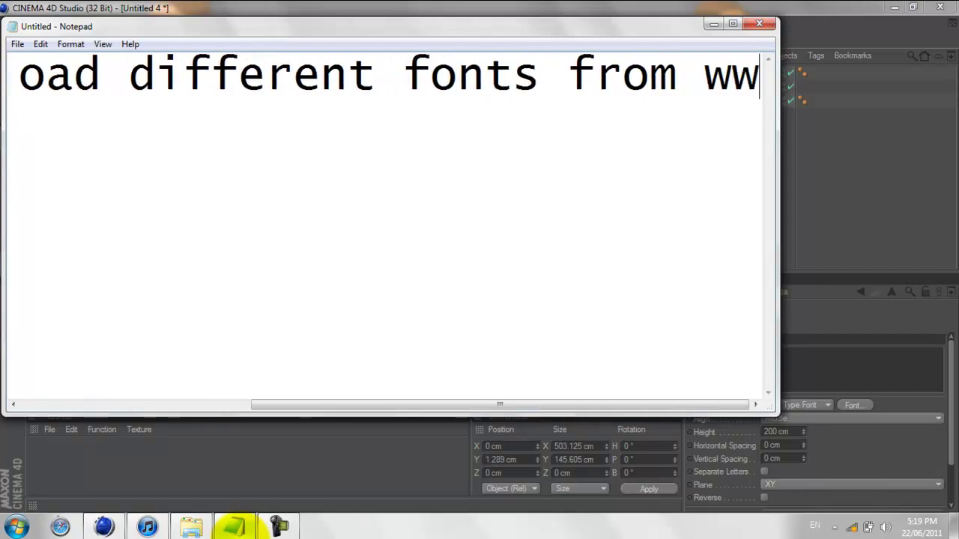
type("w.dafont")
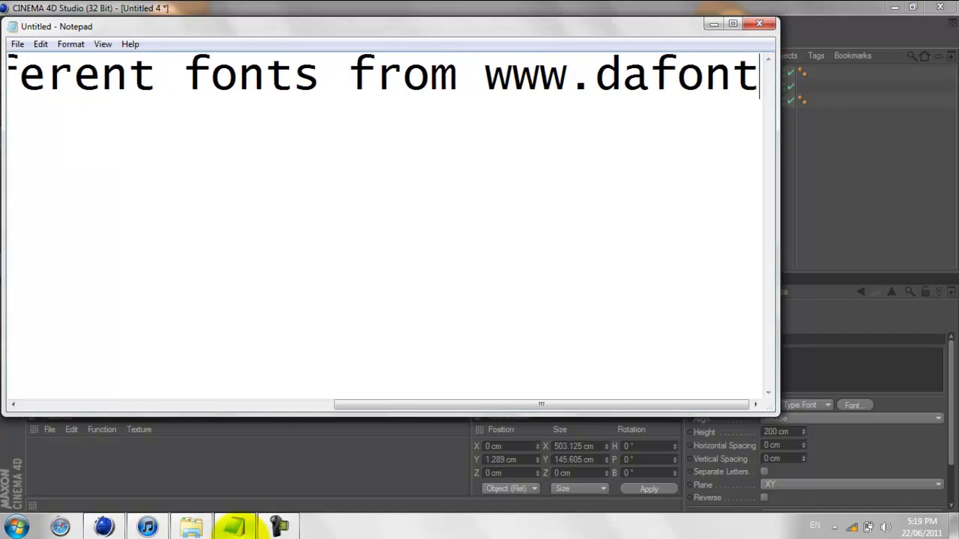
type(".com")
right_click(233, 528)
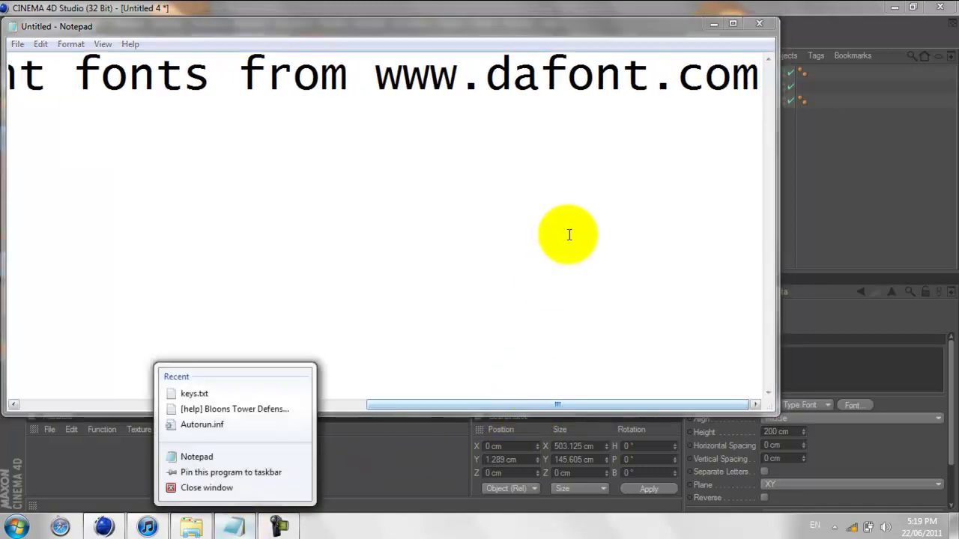
left_click(569, 235)
left_click(818, 343)
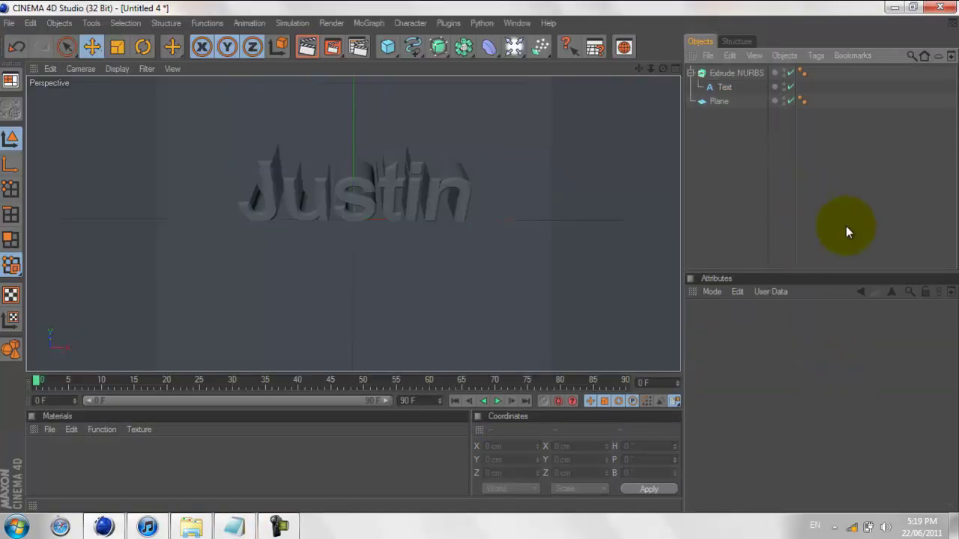
Step: Change the Text object's font to a grungy graffiti-style font
left_click(723, 87)
left_click(858, 404)
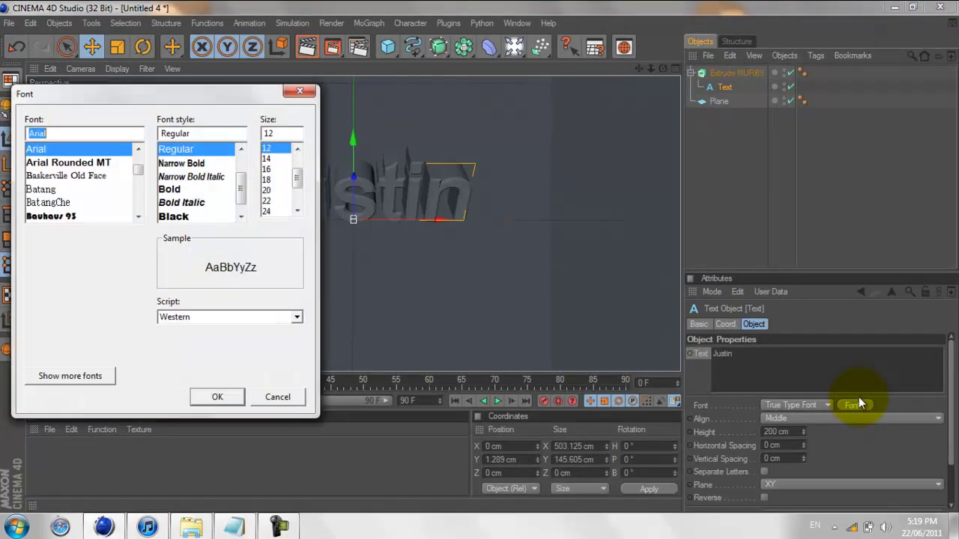
type("Vandalism")
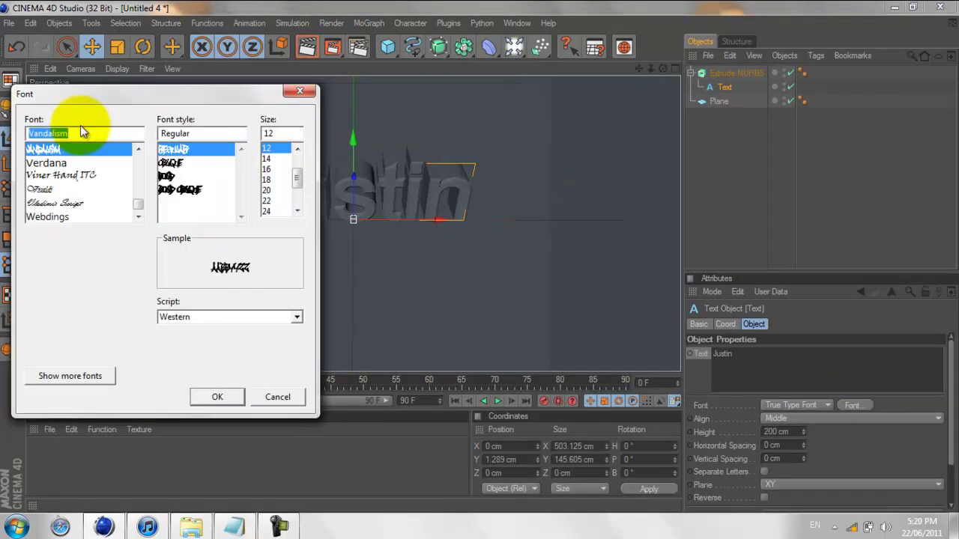
key("Return")
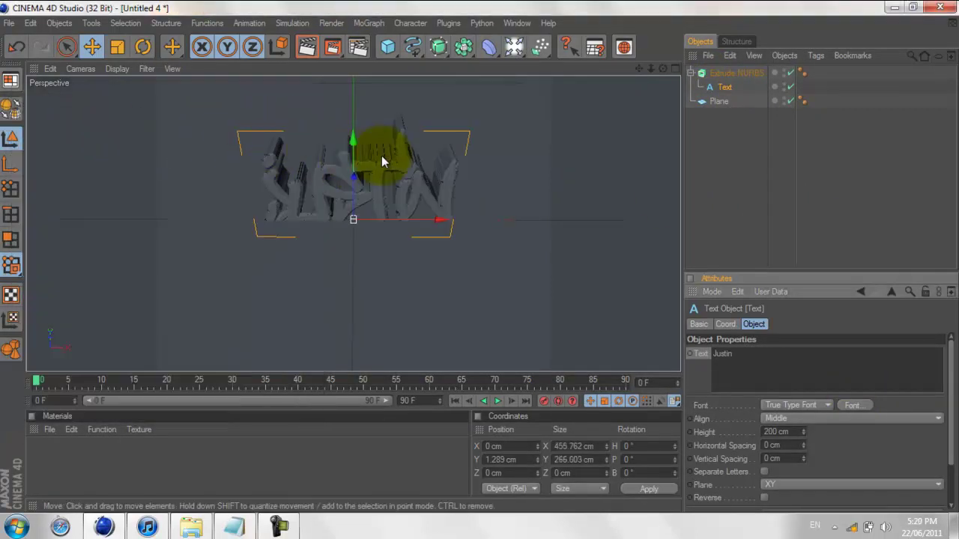
Step: Raise the text along Y and reframe the viewport on it, then bring Notepad forward
left_click_drag(479, 257, 478, 256)
left_click_drag(637, 69, 480, 260)
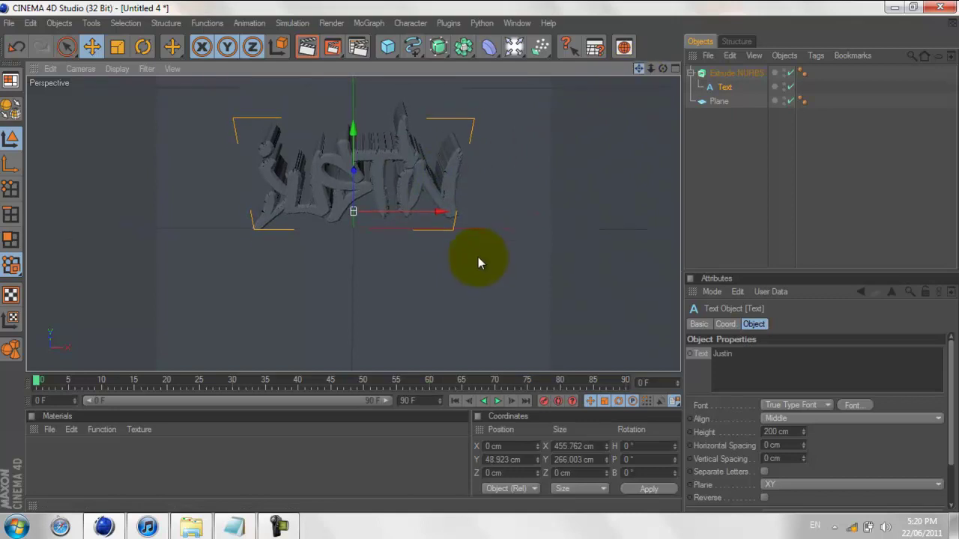
mouse_move(650, 69)
left_mouse_down()
mouse_move(463, 257)
mouse_move(495, 225)
left_mouse_up()
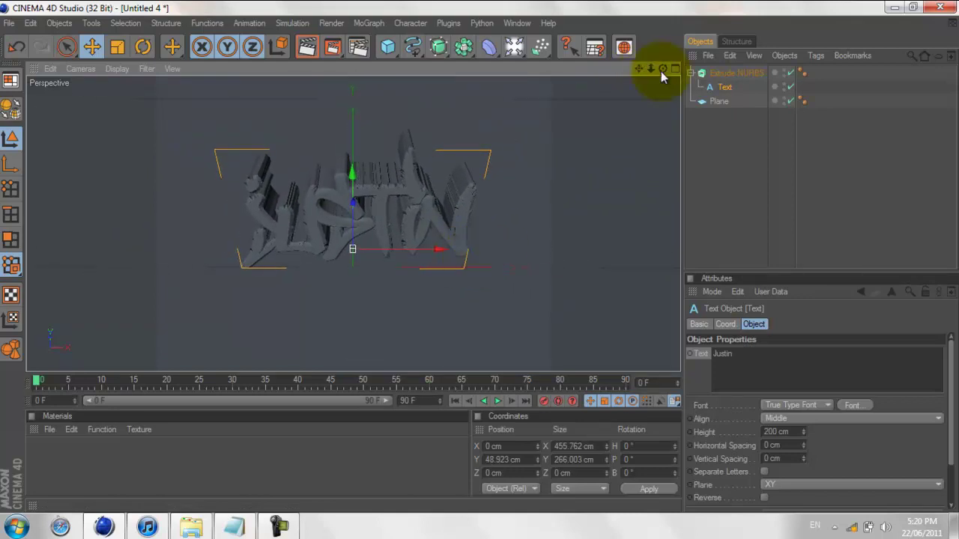
left_click(792, 204)
left_click(238, 526)
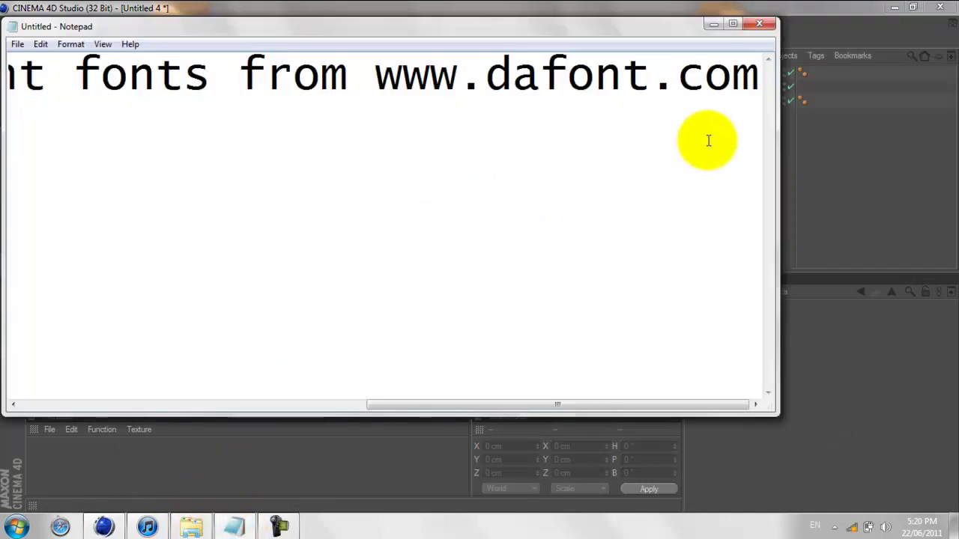
Step: Replace the old note line with 'now copy and paste the nurbs layer in other words duplicate it'
key("BackSpace")
key("BackSpace")
key("BackSpace")
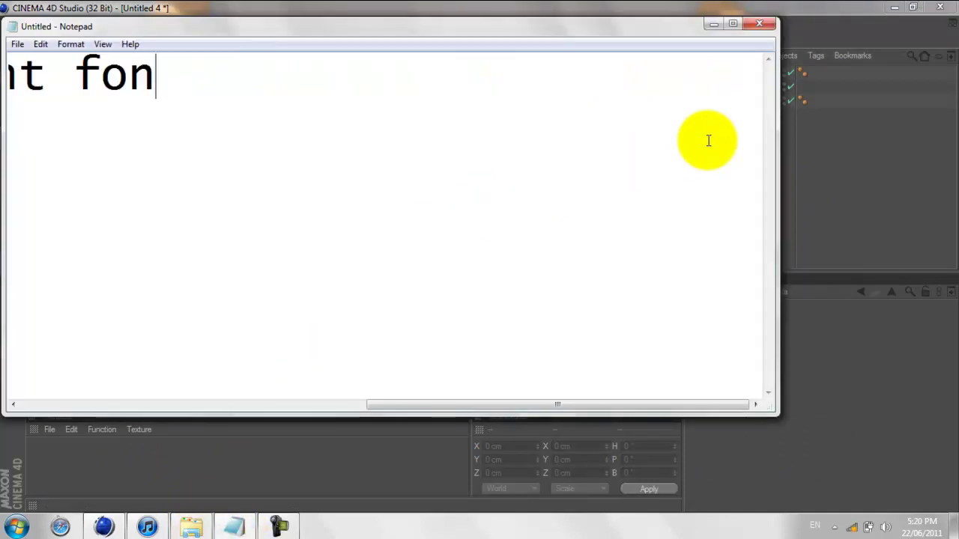
key("BackSpace")
key("BackSpace")
key("BackSpace")
key("BackSpace")
key("BackSpace")
key("BackSpace")
type("now c")
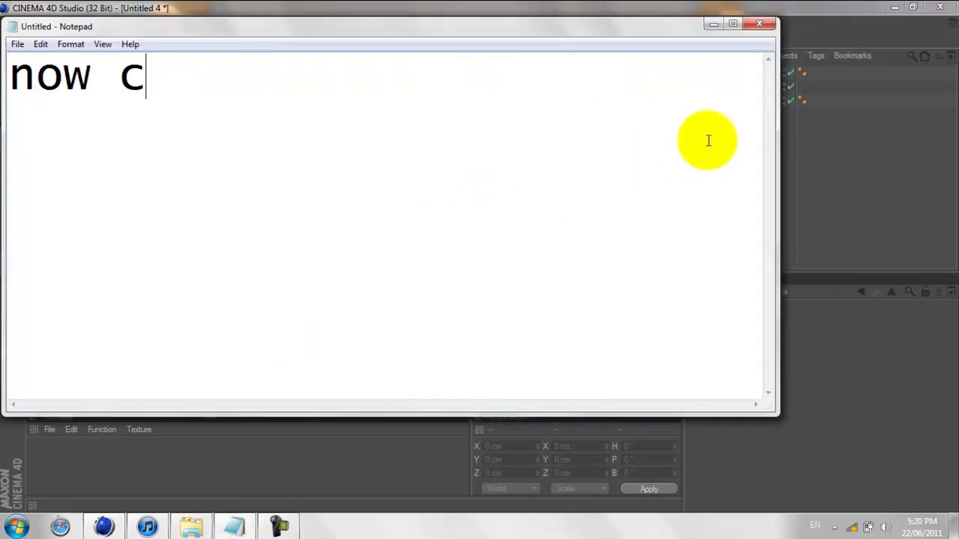
type("opy and pas")
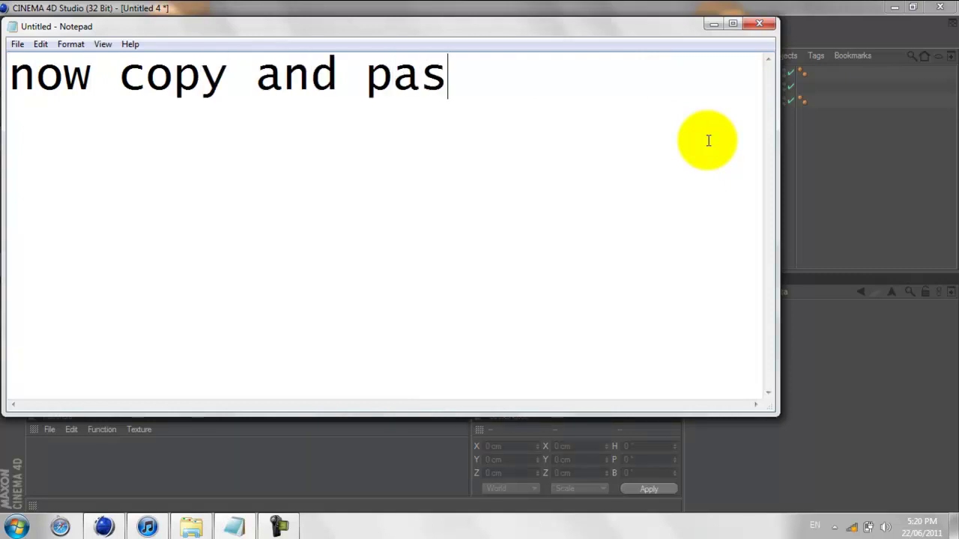
type("te the nurb")
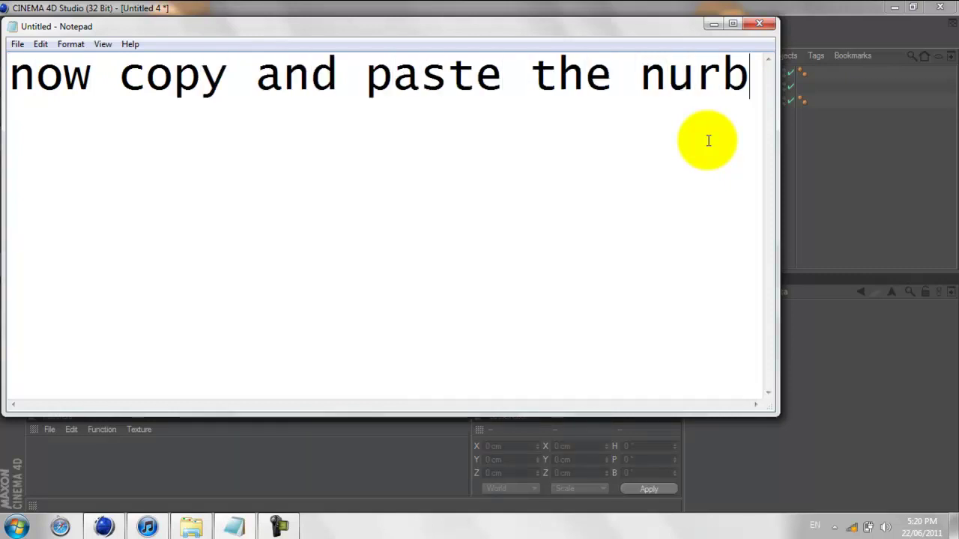
type("s layer")
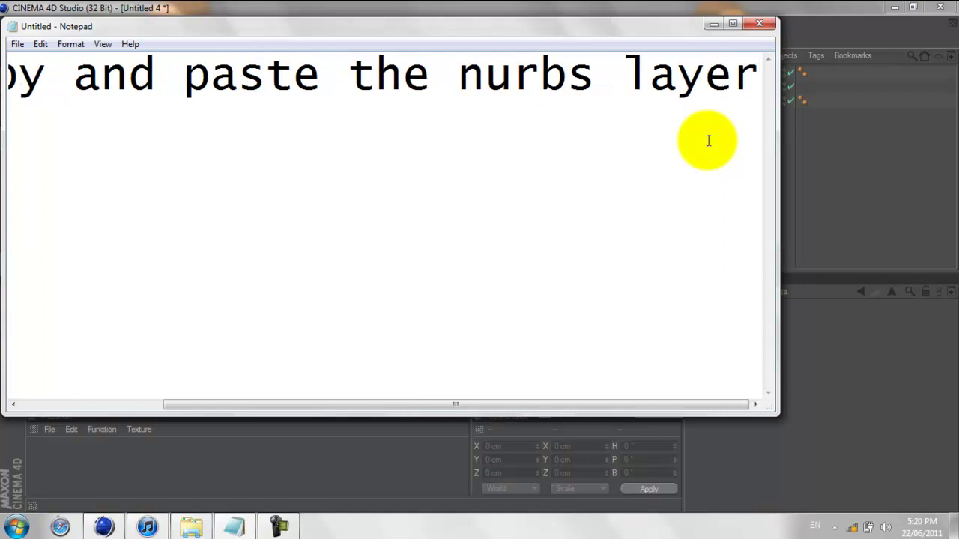
type(" in other")
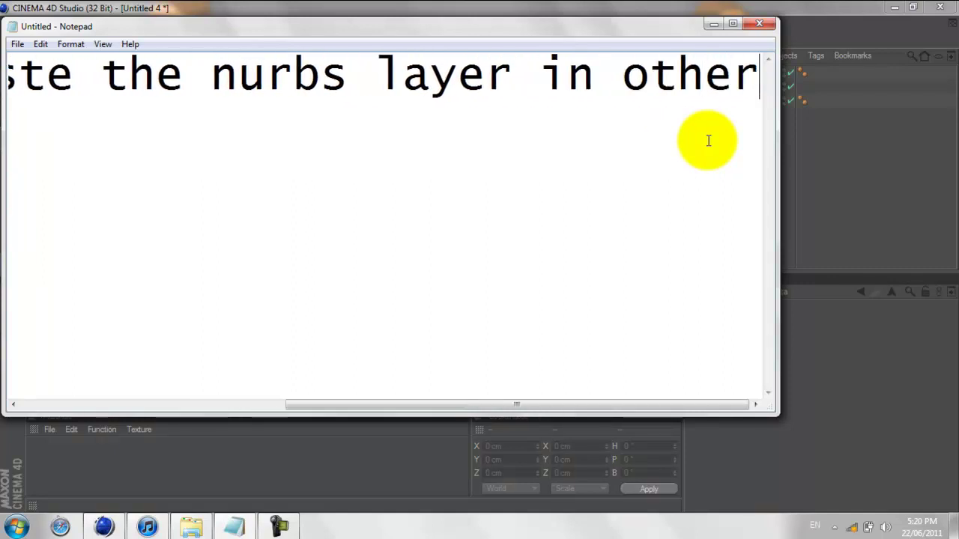
type(" words du")
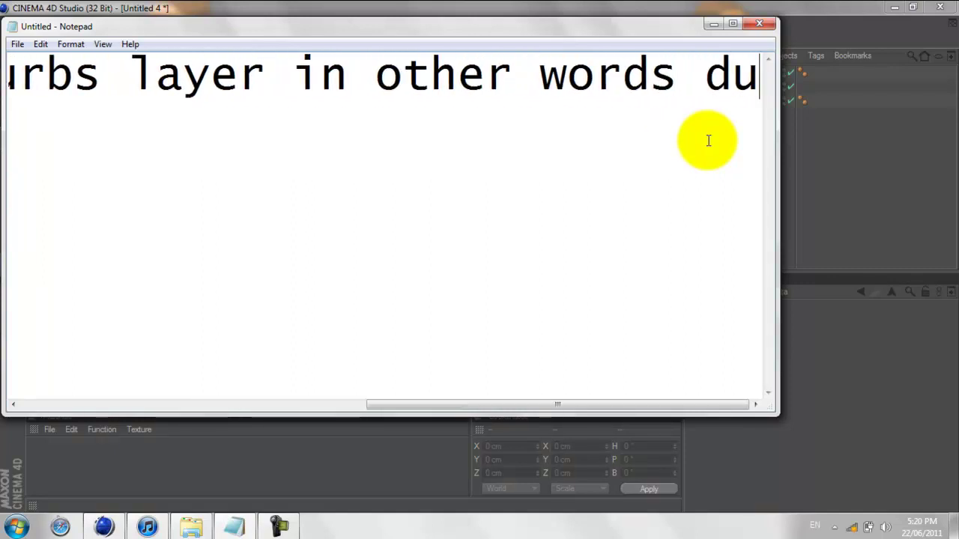
type("plicate it")
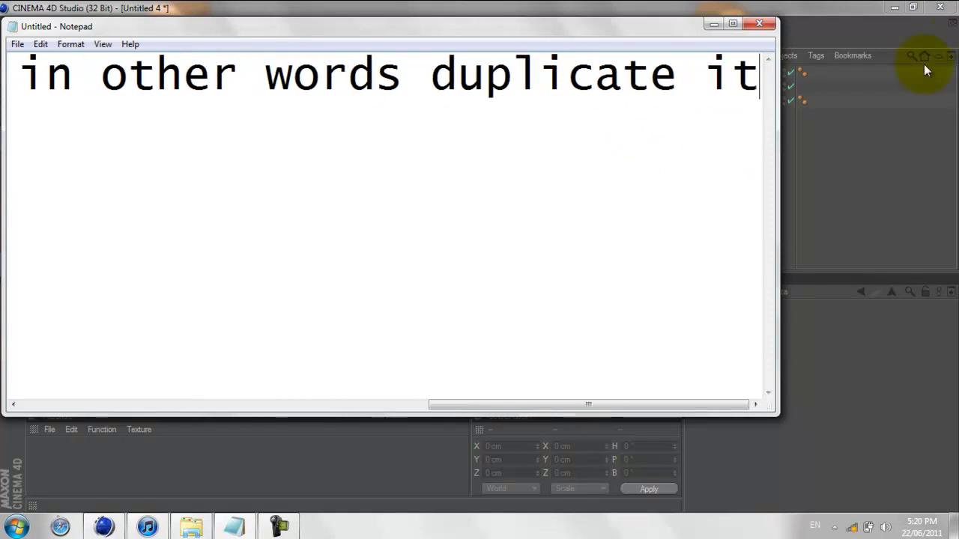
Step: Duplicate the Extrude NURBS graffiti text with copy and paste
left_click(810, 156)
left_click(742, 71)
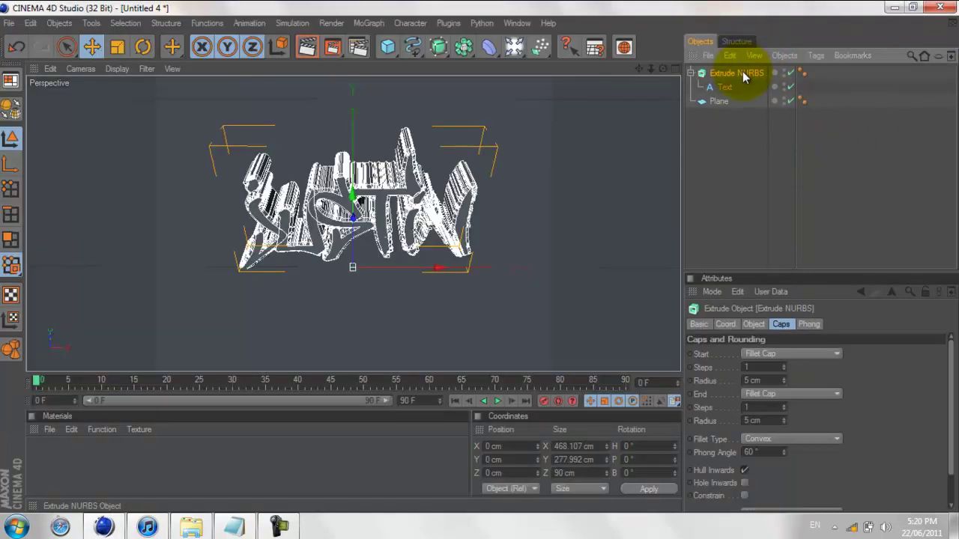
key("ctrl+c")
key("ctrl+v")
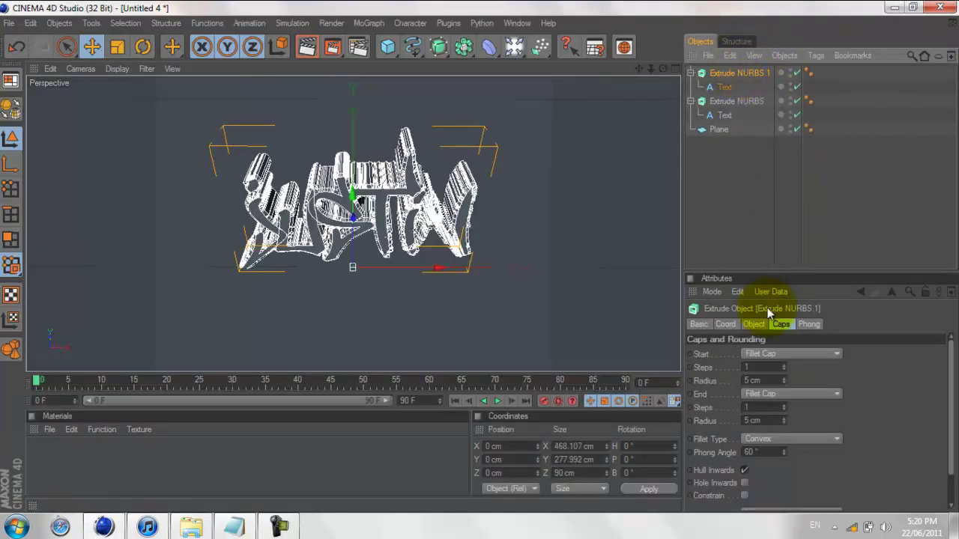
Step: Update the Notepad note to say change the radius to 10 cm
left_click(244, 528)
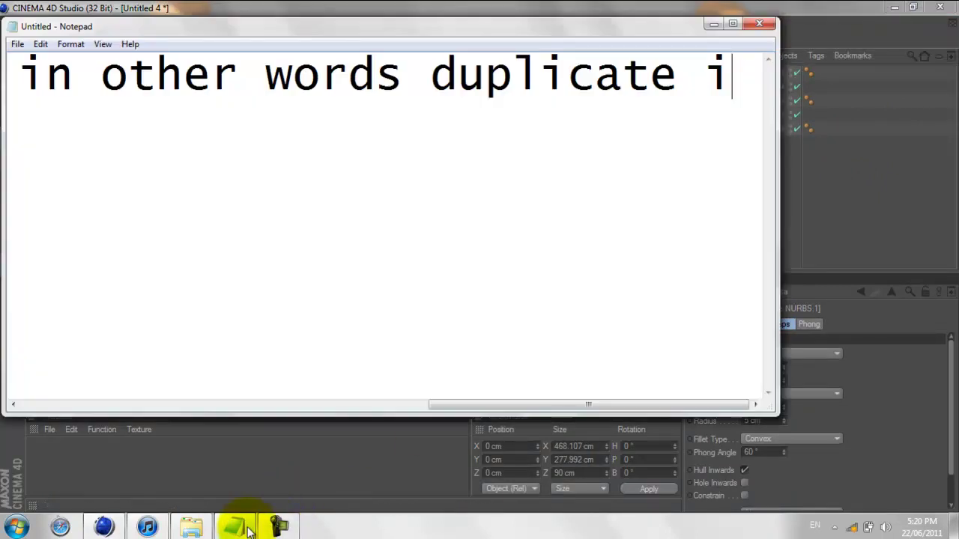
key("BackSpace")
key("BackSpace")
key("BackSpace")
key("BackSpace")
key("BackSpace")
key("BackSpace")
key("BackSpace")
key("BackSpace")
key("BackSpace")
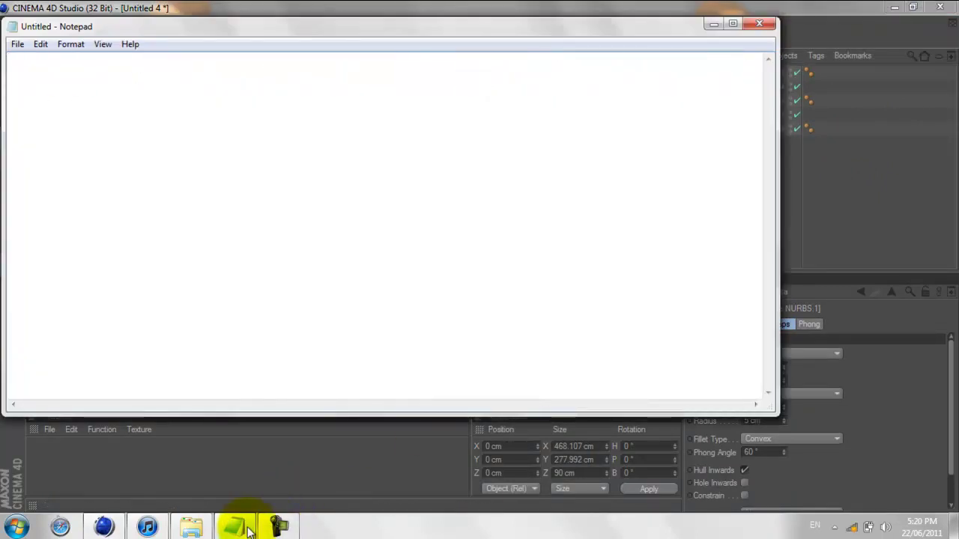
type("now changfe")
key("BackSpace")
key("BackSpace")
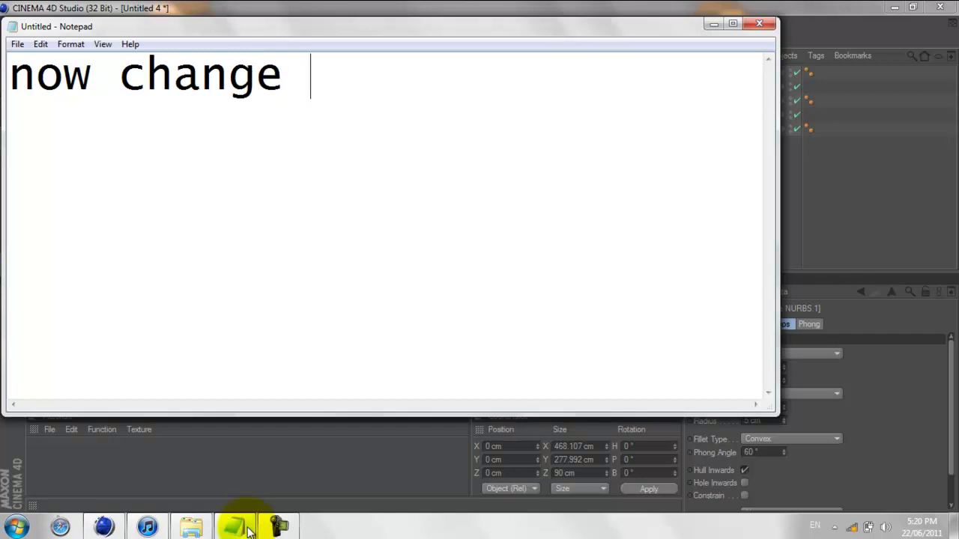
type("the radius to 1")
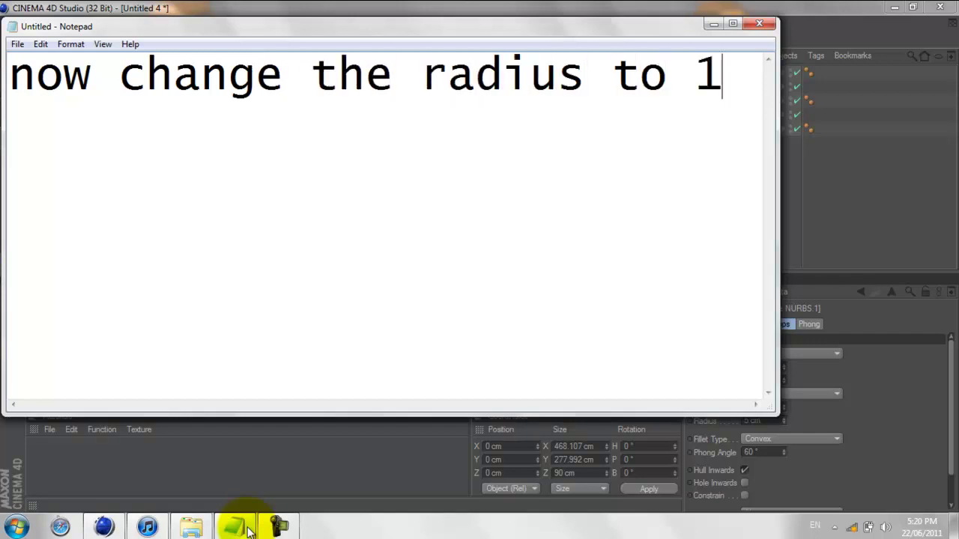
type("0cm")
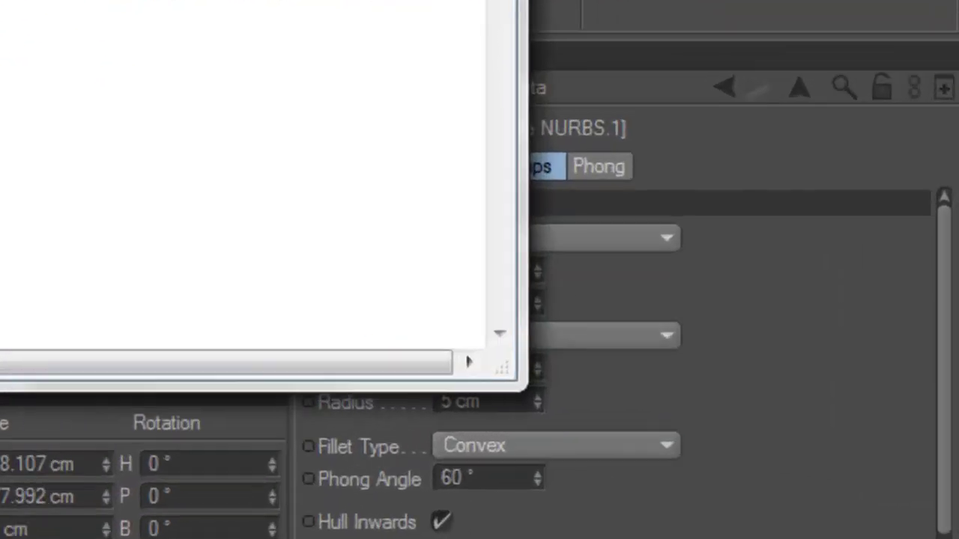
Step: Set the duplicate's start and end cap fillet radii to 10 cm
double_click(486, 305)
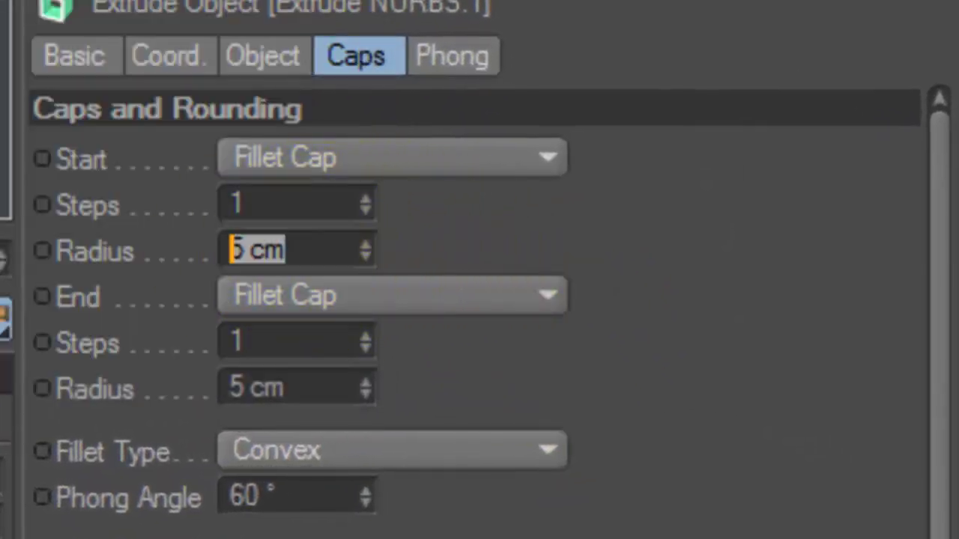
type("10")
key("Tab")
key("Tab")
key("Tab")
type("10")
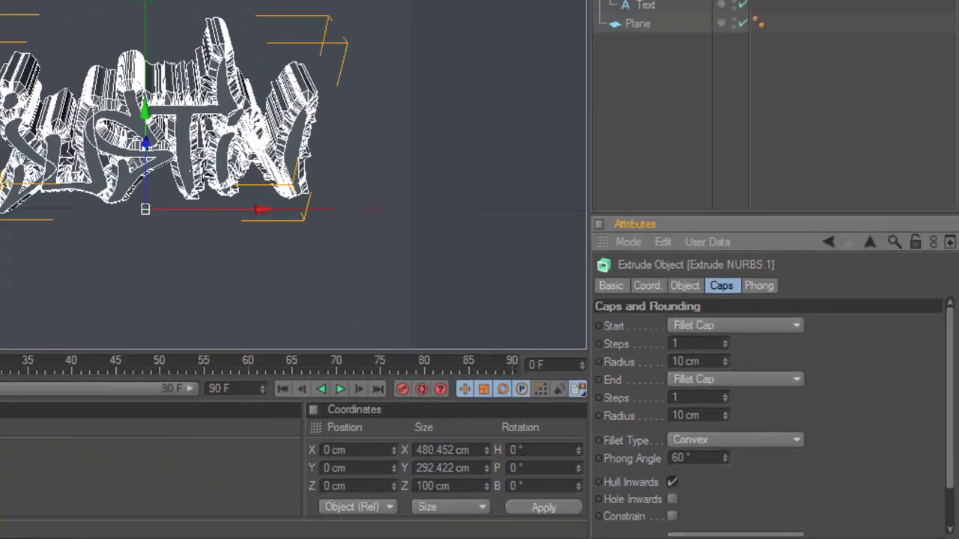
left_click(234, 528)
Step: Rewrite the note to say change the movement to either 40cm or 20cm
key("BackSpace")
key("BackSpace")
key("BackSpace")
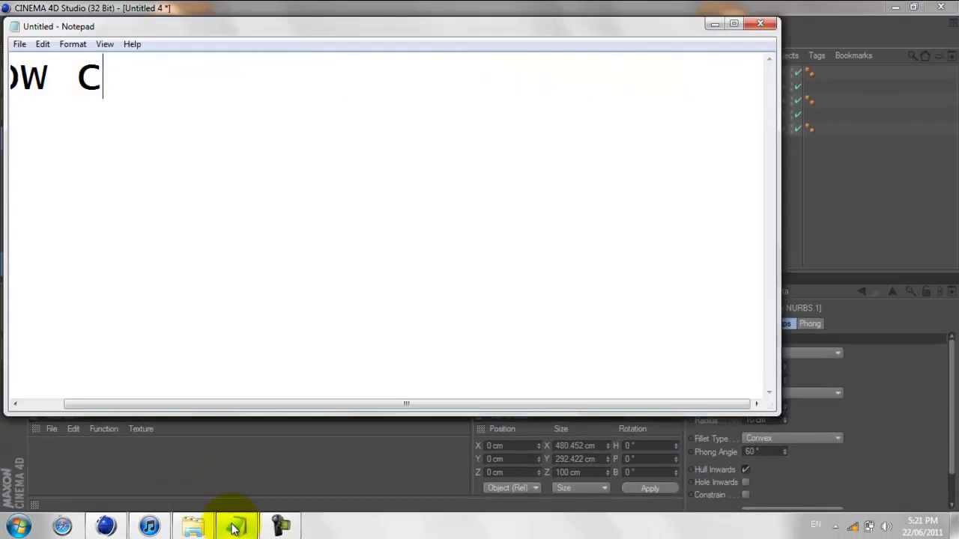
key("BackSpace")
key("BackSpace")
key("BackSpace")
type("click the object")
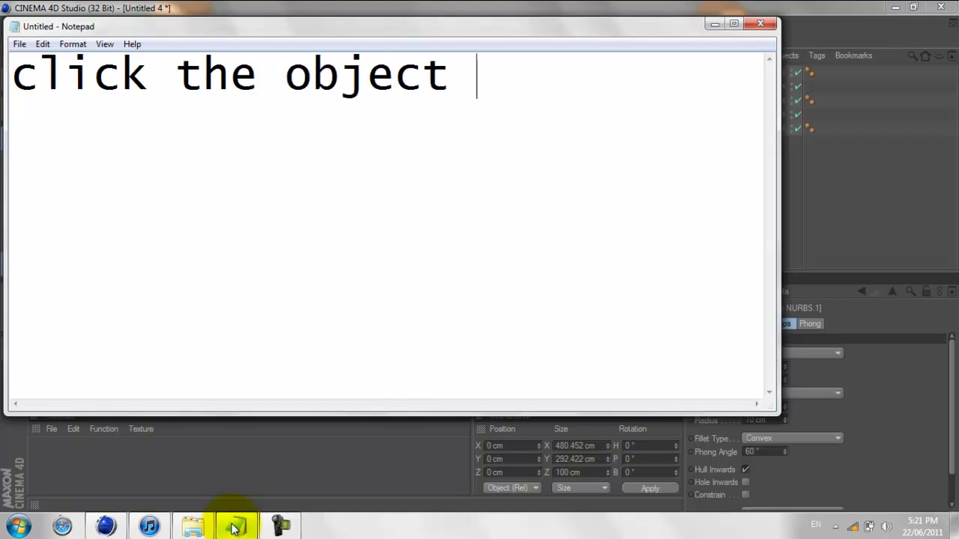
type("tab then")
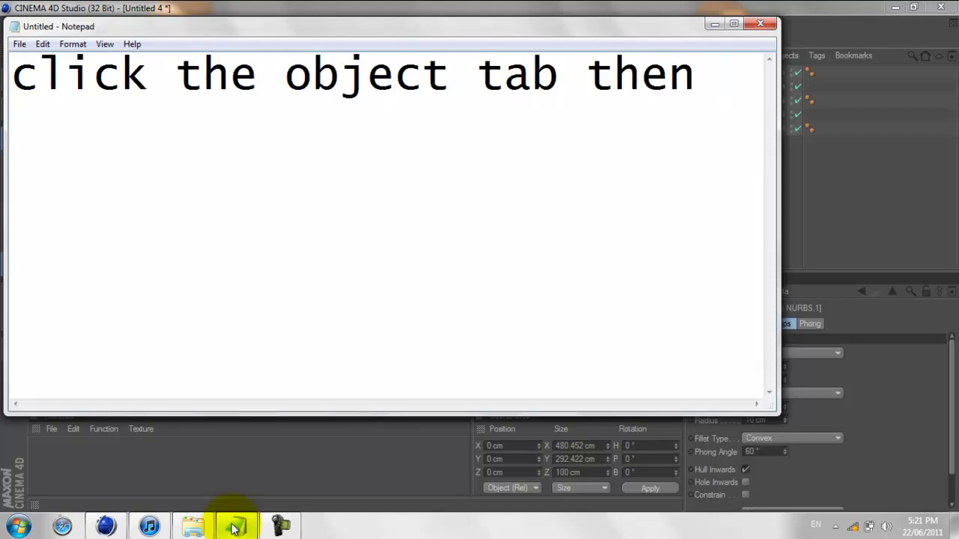
type("change the ")
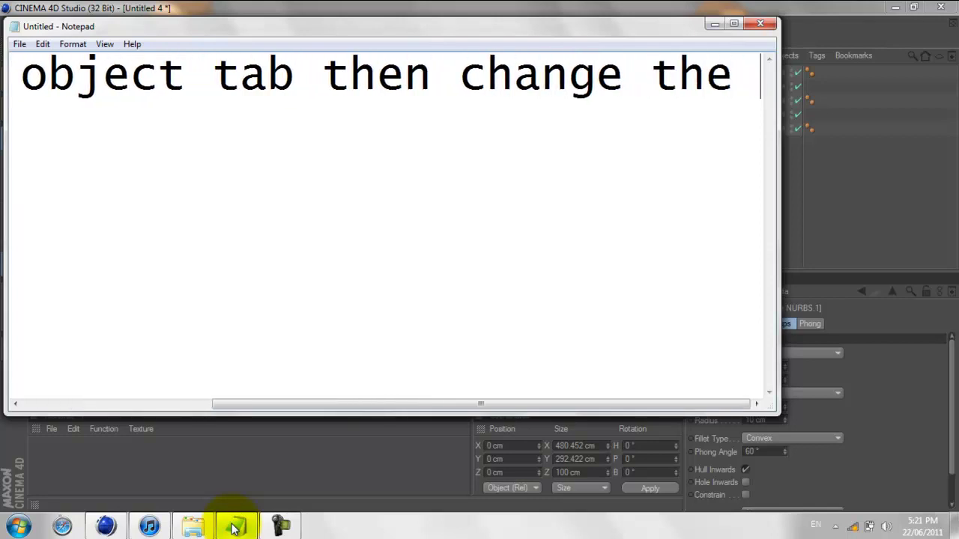
type("movement ")
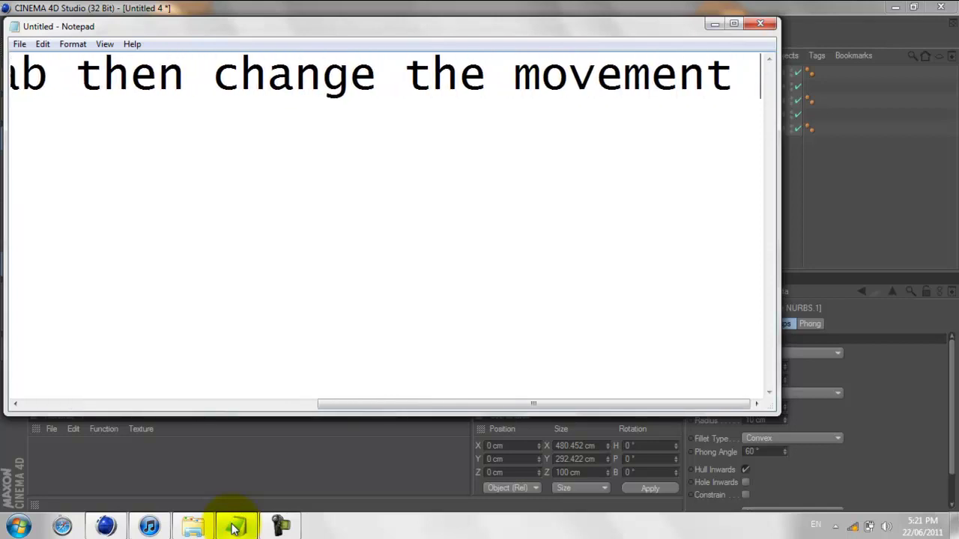
type("to we")
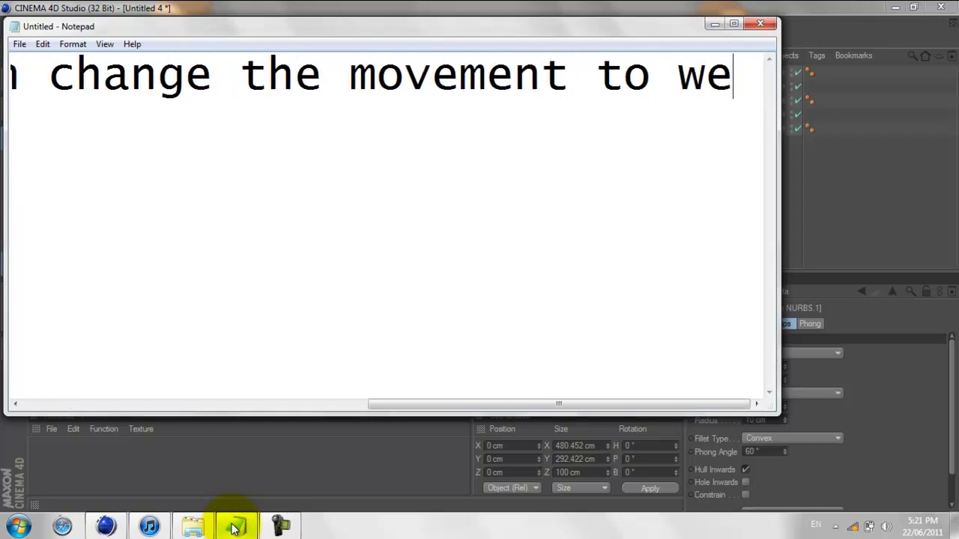
key("BackSpace")
key("BackSpace")
type("either 40")
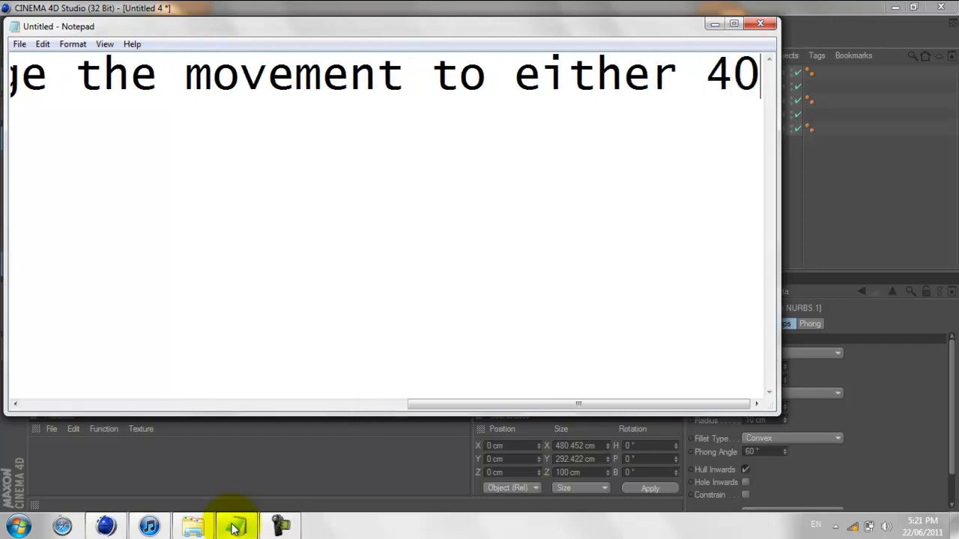
type("cm or ")
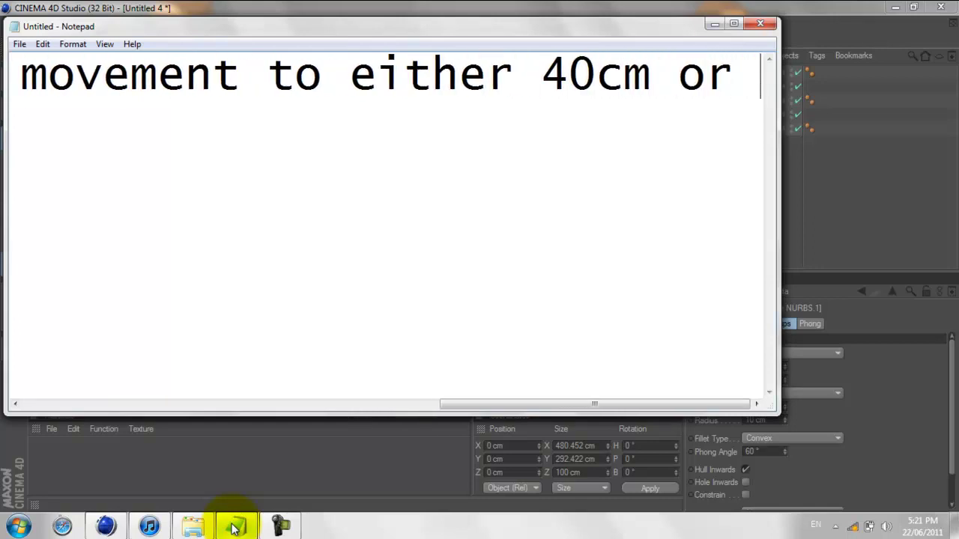
type("20cm")
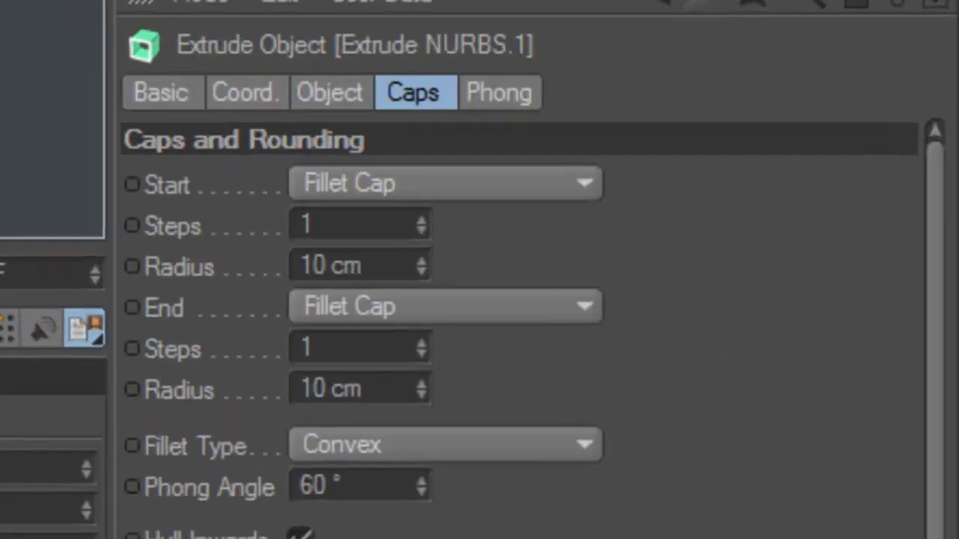
Step: Set the duplicate extrusion's movement depth from 80 cm to 40 cm
left_click(330, 92)
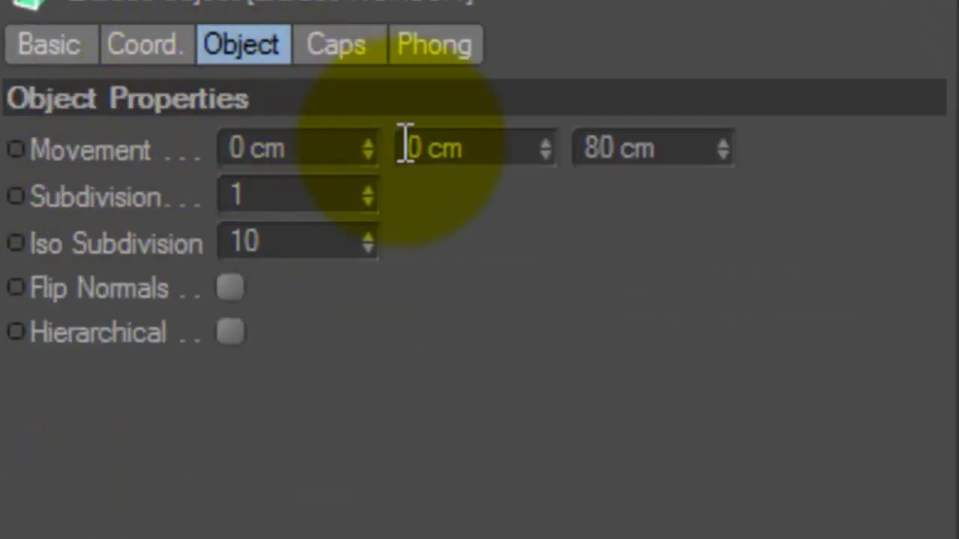
left_click(677, 146)
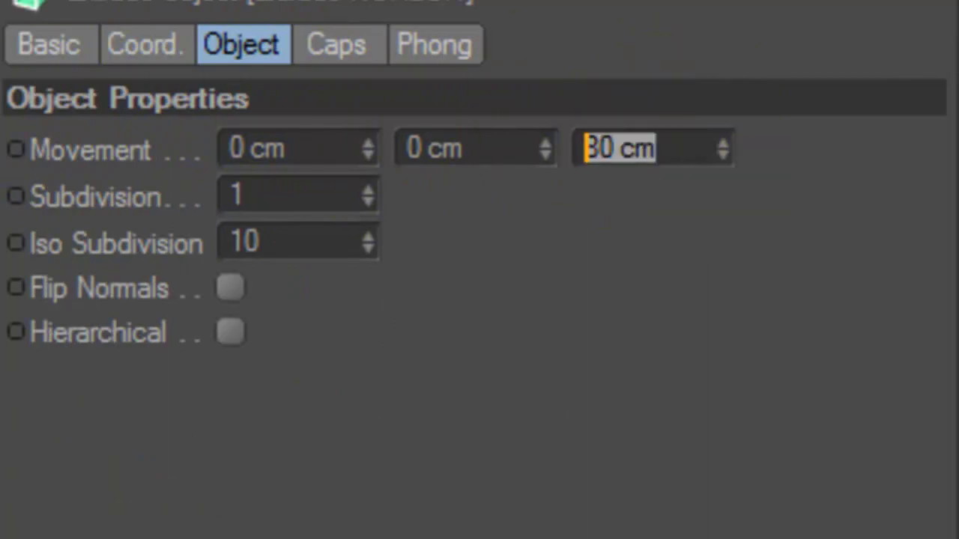
type("40")
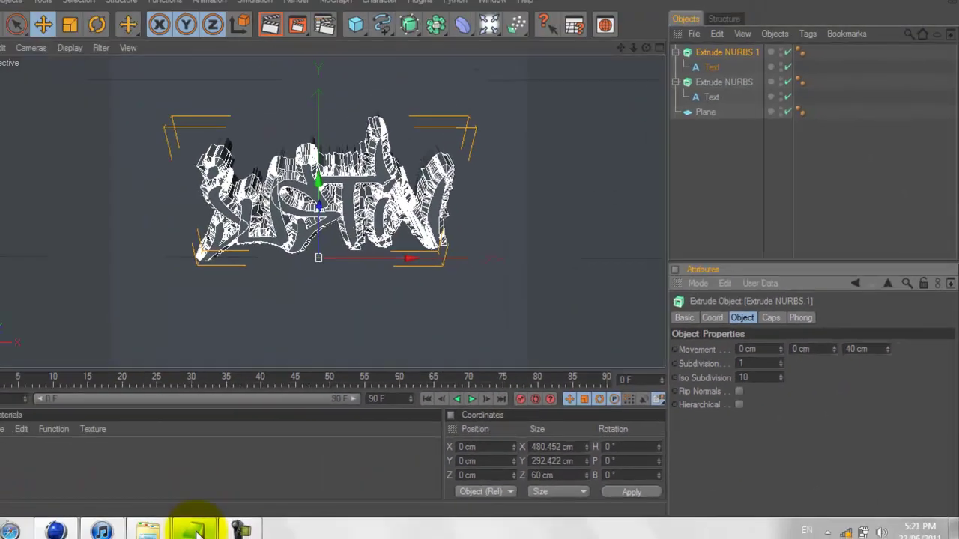
left_click(196, 530)
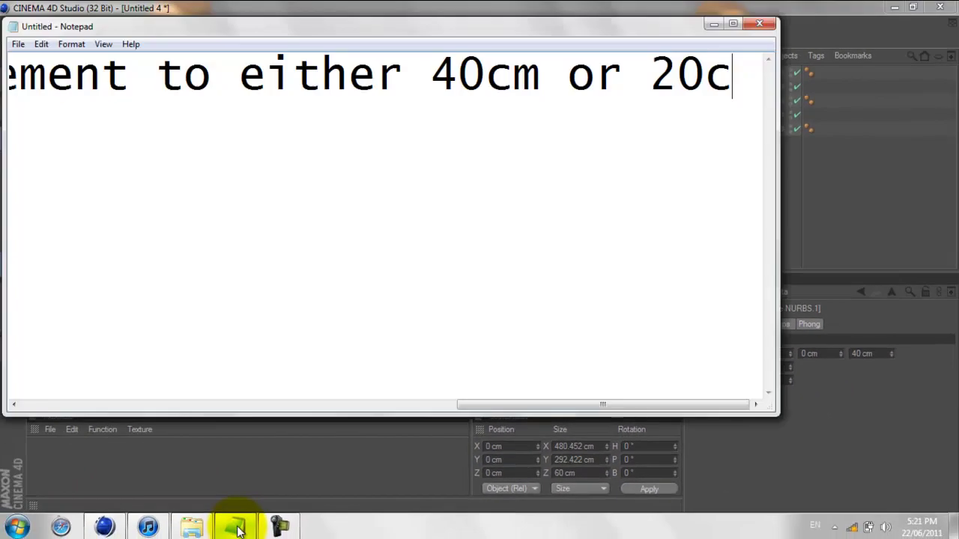
Step: Note 'rotate the camera 90 degrees' and orbit the view to see the text edge-on
key("BackSpace")
key("BackSpace")
key("BackSpace")
key("BackSpace")
key("BackSpace")
key("BackSpace")
key("BackSpace")
key("BackSpace")
key("BackSpace")
key("BackSpace")
key("BackSpace")
key("BackSpace")
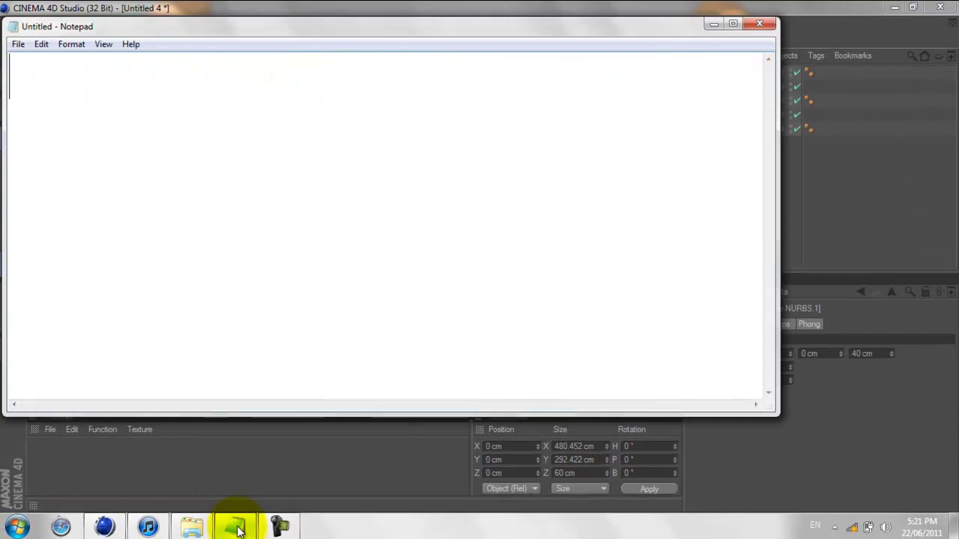
type("rotate the cam")
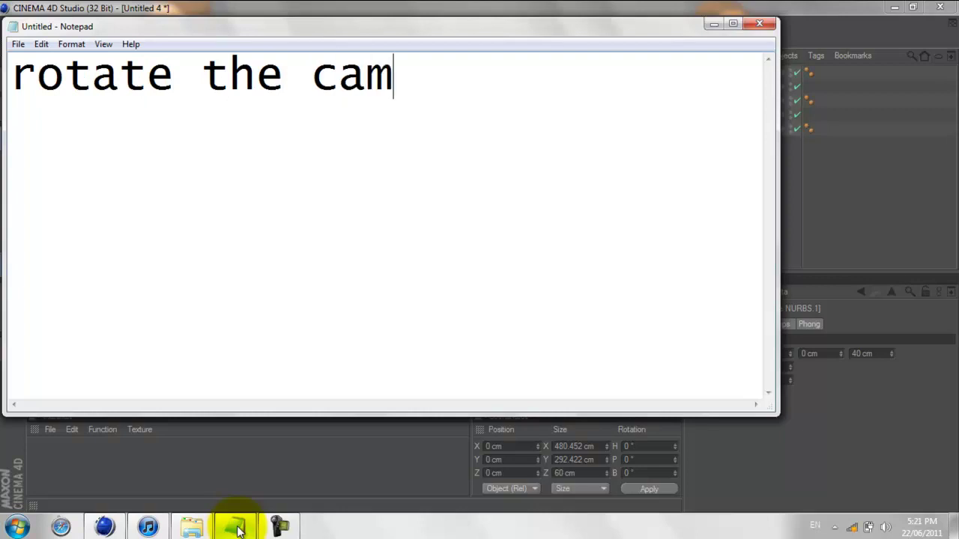
type("era 90 d")
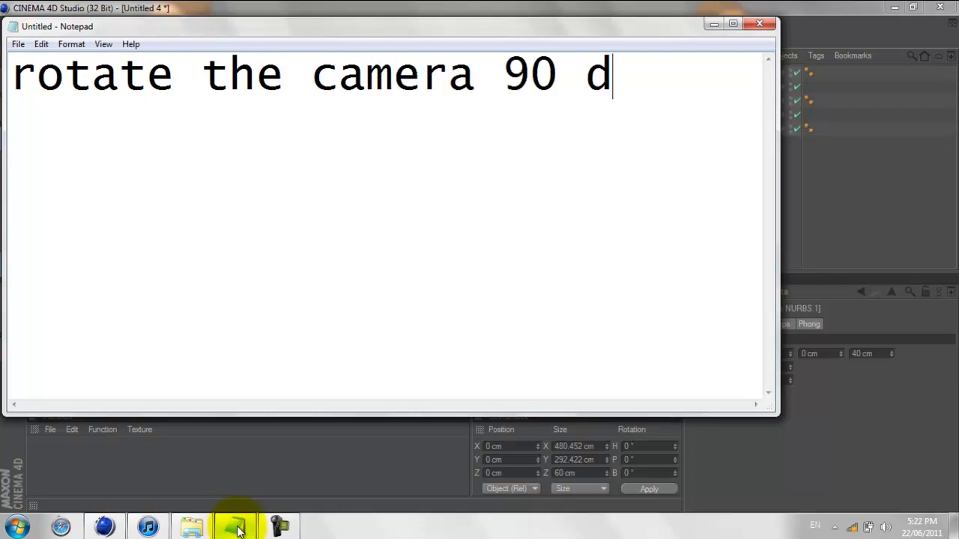
type("grees")
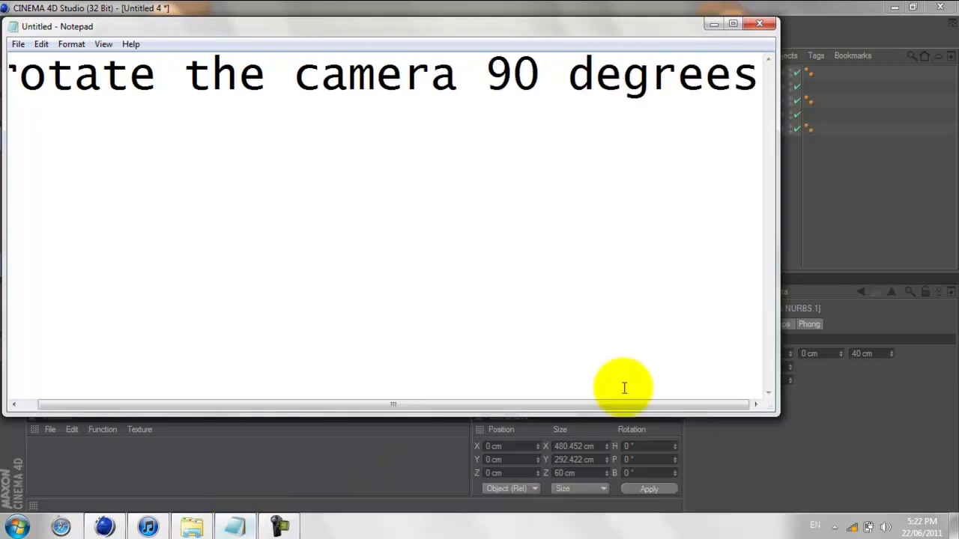
left_click(839, 270)
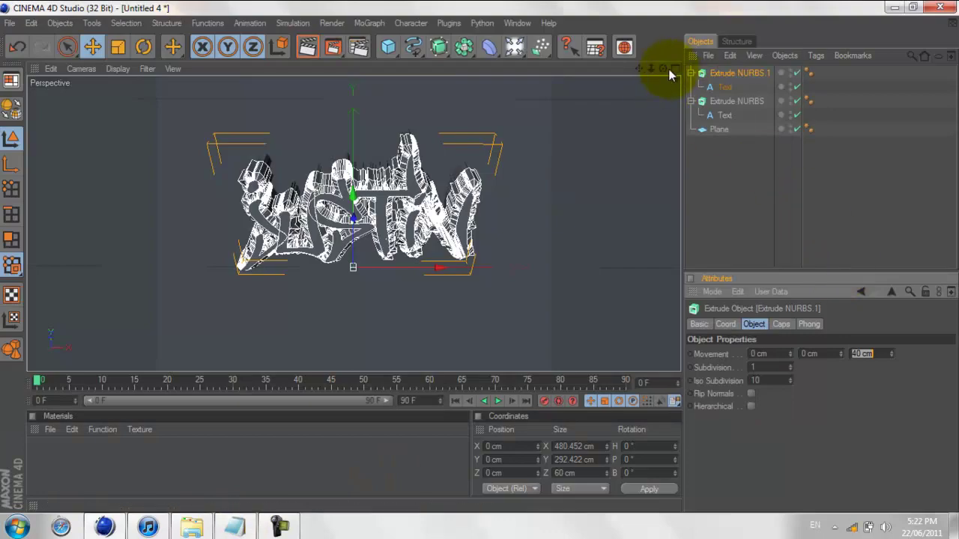
mouse_move(663, 68)
left_mouse_down()
mouse_move(369, 266)
mouse_move(416, 277)
mouse_move(478, 257)
left_mouse_up()
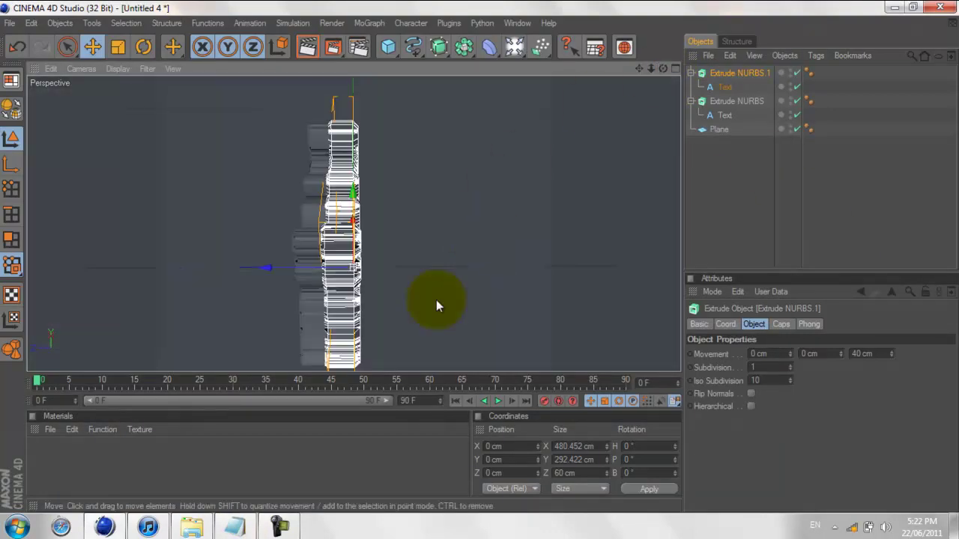
Step: Write a note telling the viewer to move the layer to the middle
left_click(229, 528)
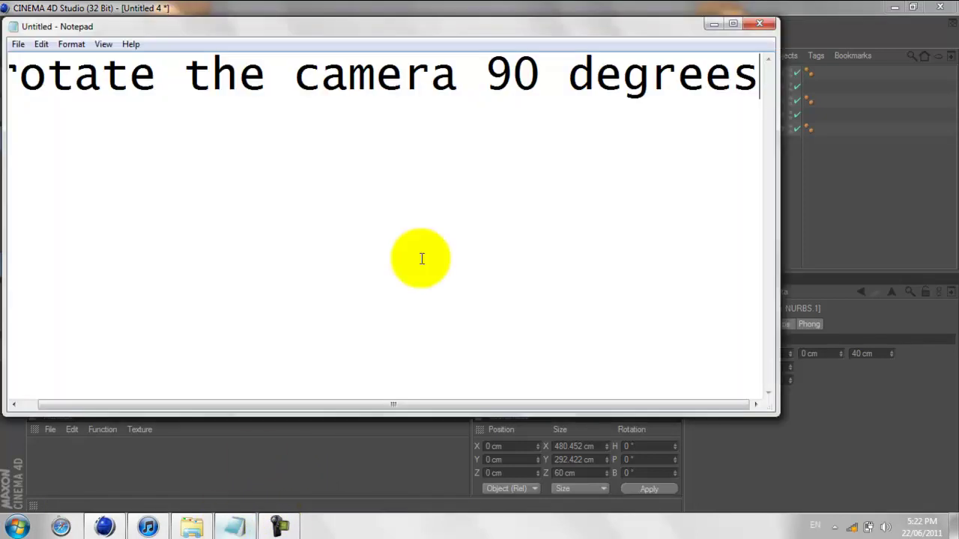
key("BackSpace")
key("BackSpace")
key("BackSpace")
key("BackSpace")
key("BackSpace")
key("BackSpace")
key("BackSpace")
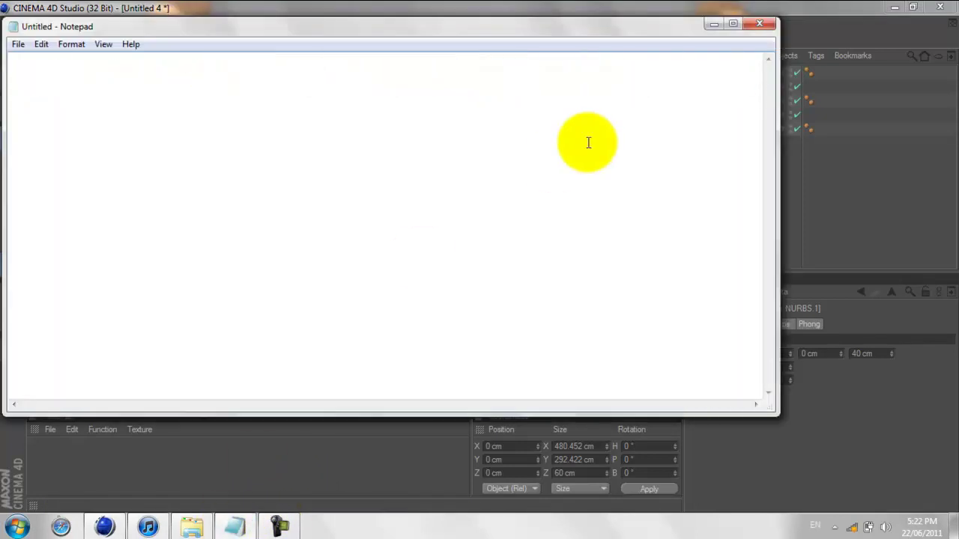
type("move the l")
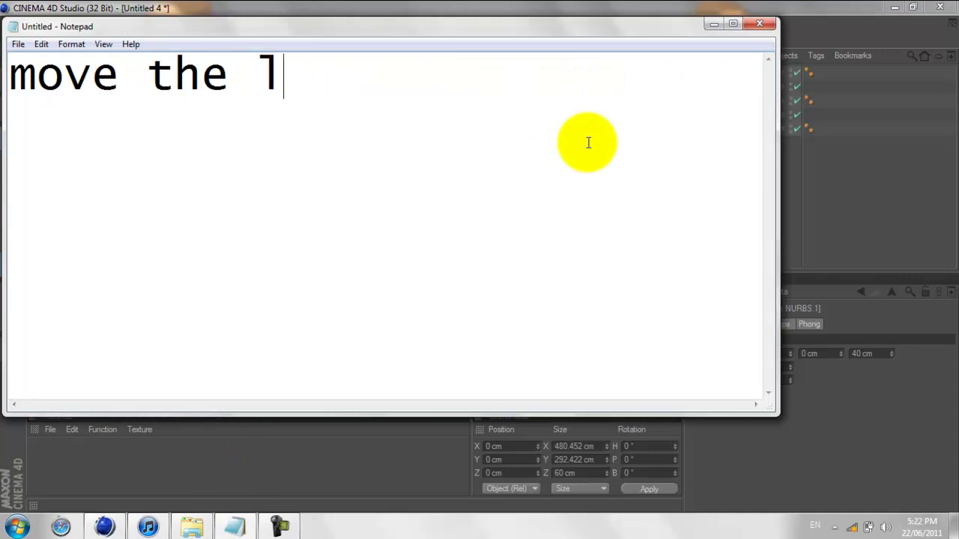
type("ayer into the ")
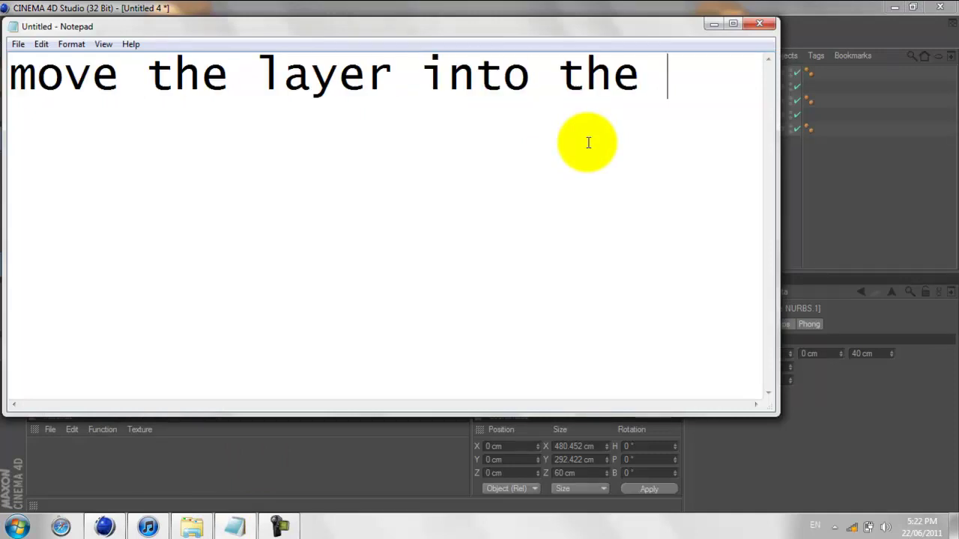
type("middle")
Step: Push Extrude NURBS.1 about 20 cm back along Z and orbit to a front view
left_click(900, 13)
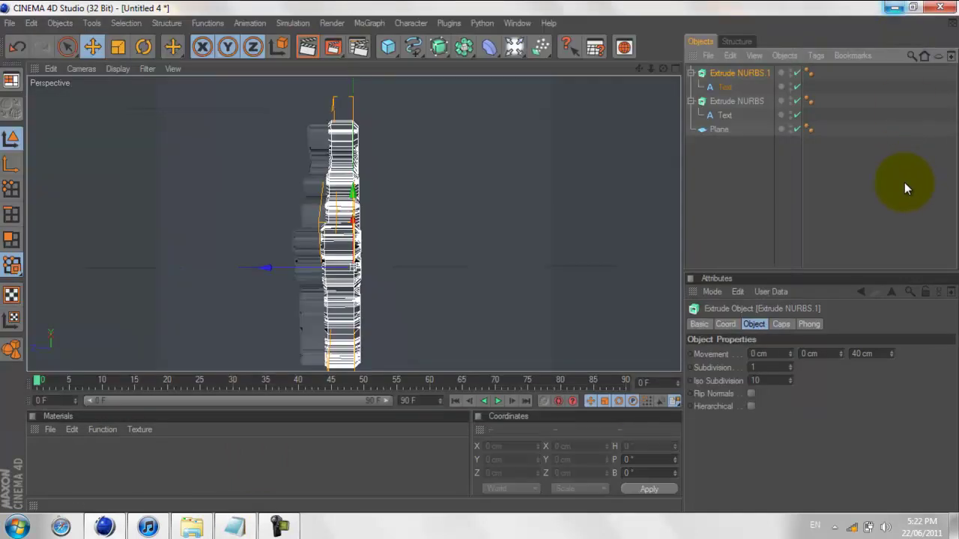
left_click(748, 74)
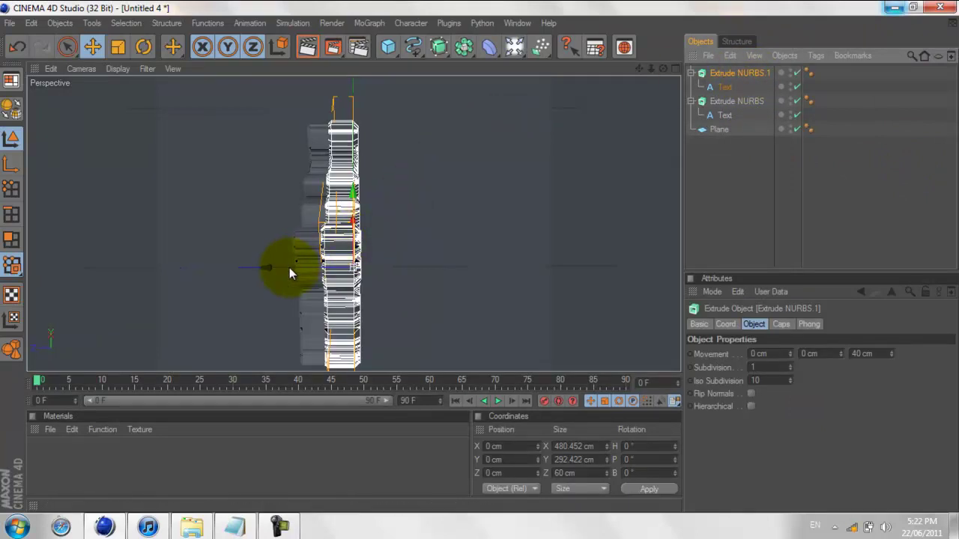
left_click_drag(284, 269, 480, 257)
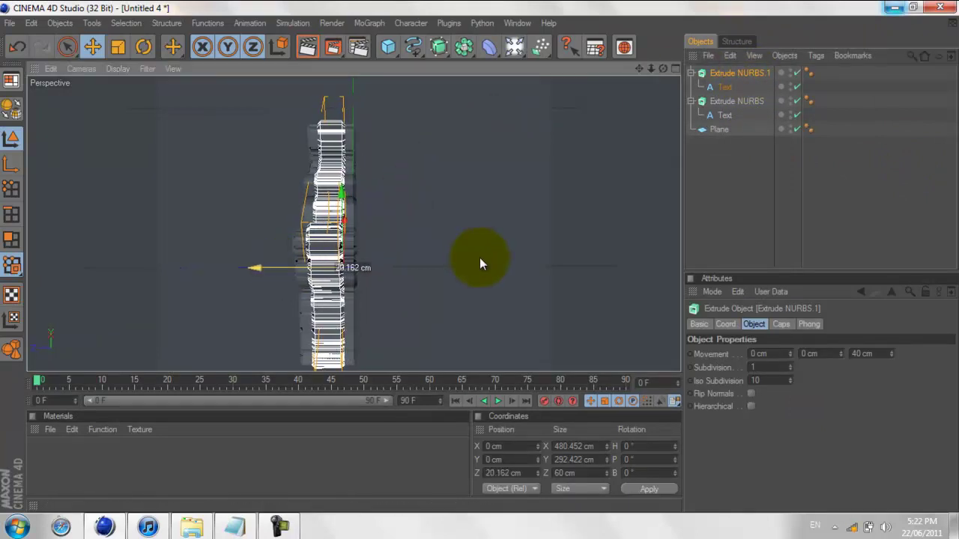
left_click(707, 257)
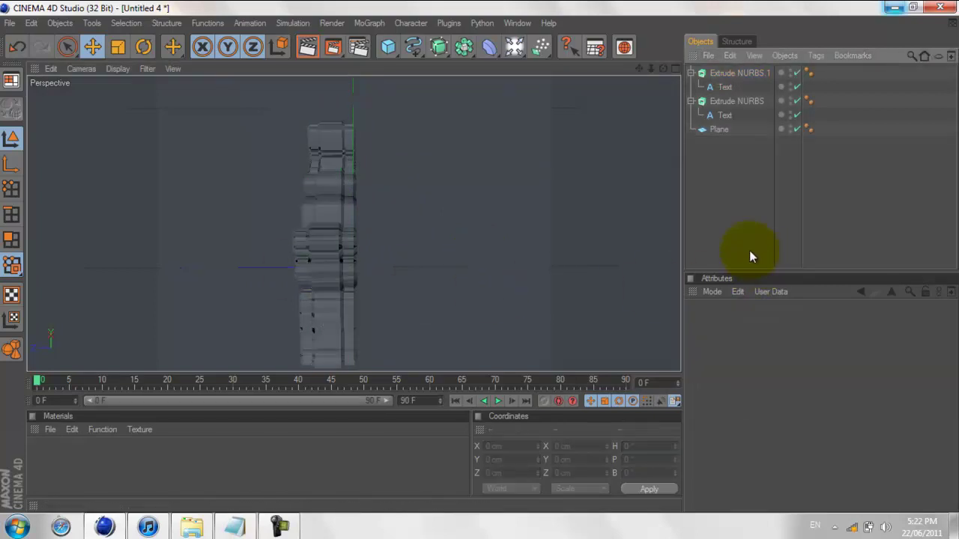
left_click_drag(663, 68, 480, 259)
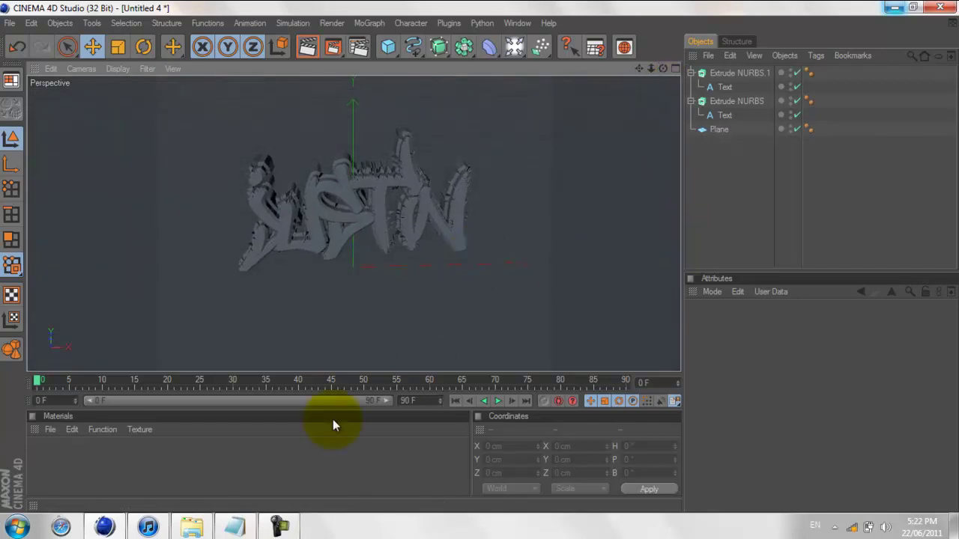
left_click(234, 528)
key("BackSpace")
key("BackSpace")
key("BackSpace")
Step: Write the note about a mirror-like reflection on the floor ending 'follow along', then minimise Notepad
key("BackSpace")
key("BackSpace")
key("BackSpace")
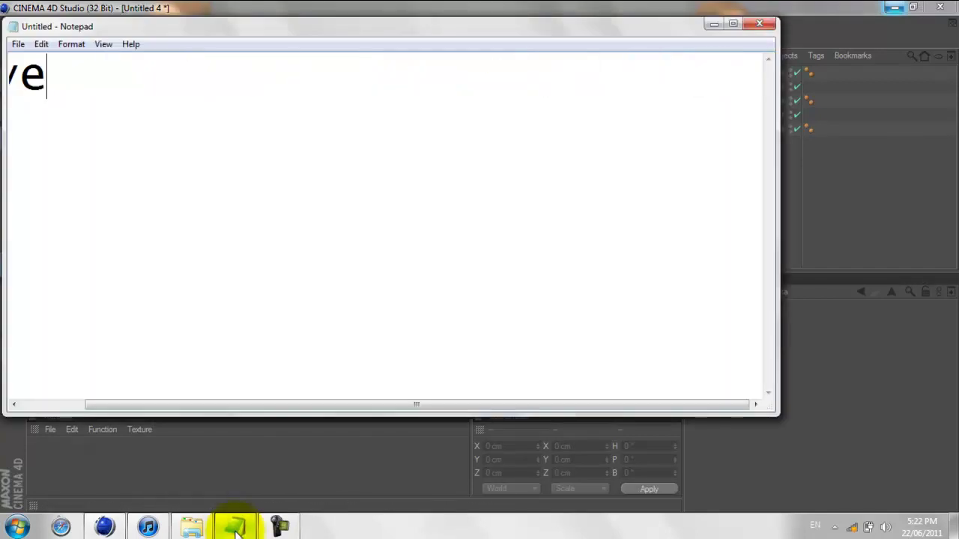
key("BackSpace")
key("BackSpace")
key("BackSpace")
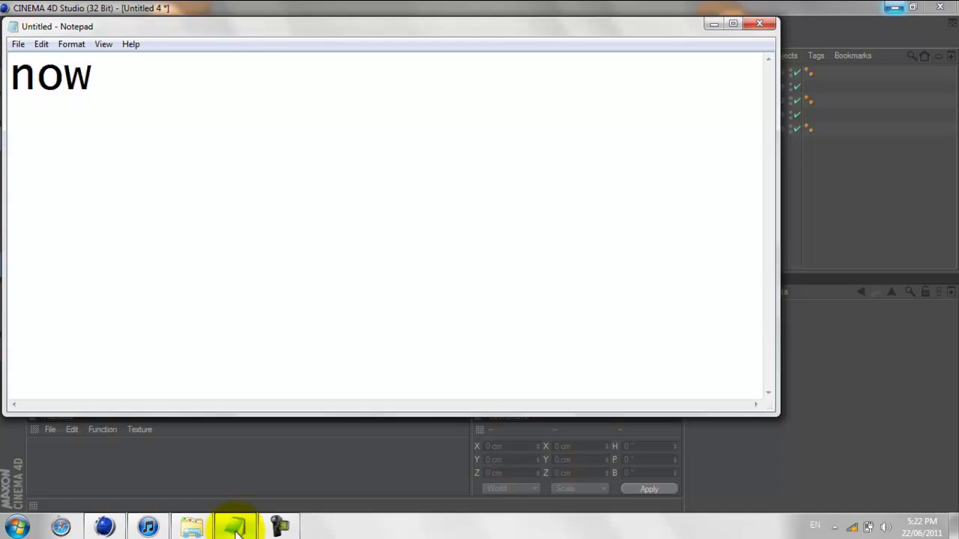
type(" to make the colours")
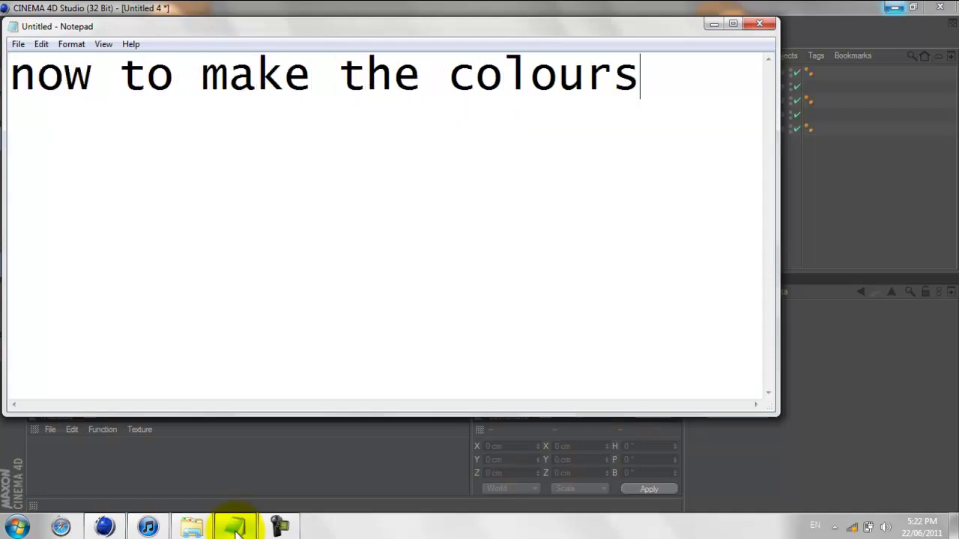
type("/materials")
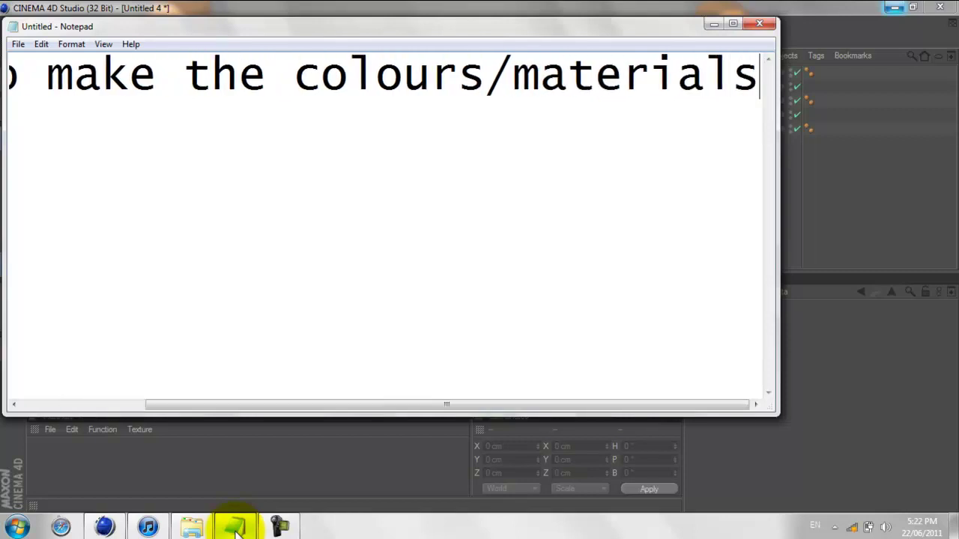
key("BackSpace")
key("BackSpace")
key("BackSpace")
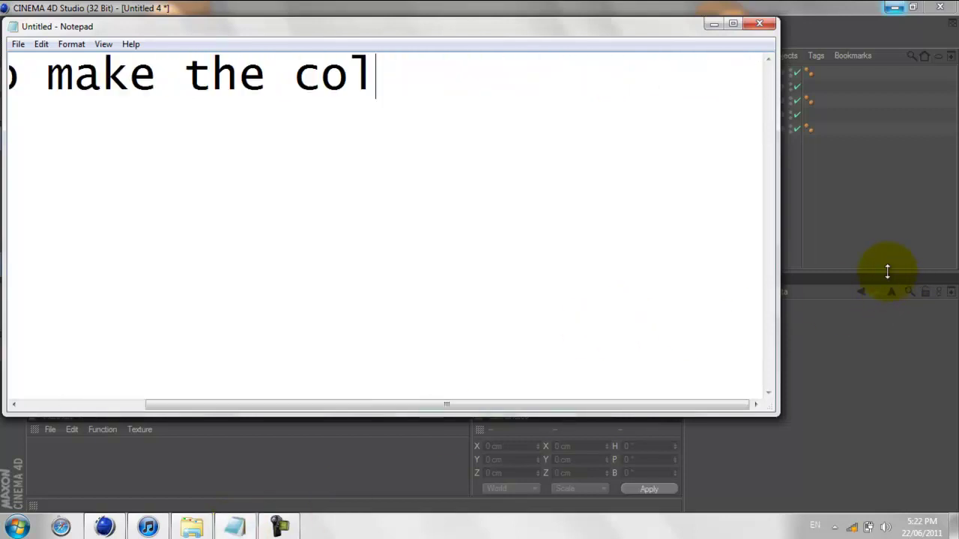
key("BackSpace")
key("BackSpace")
key("BackSpace")
key("alt+Tab")
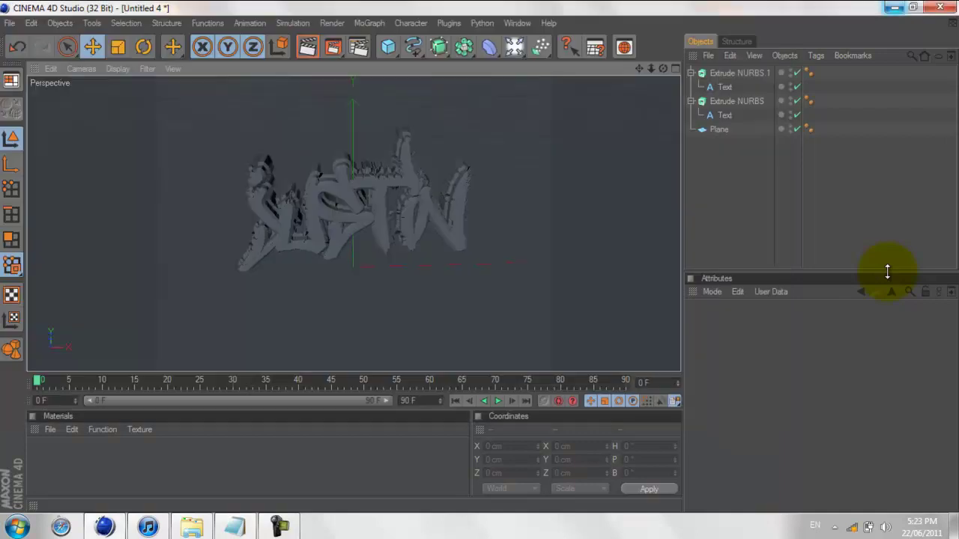
left_click(236, 527)
type("if you")
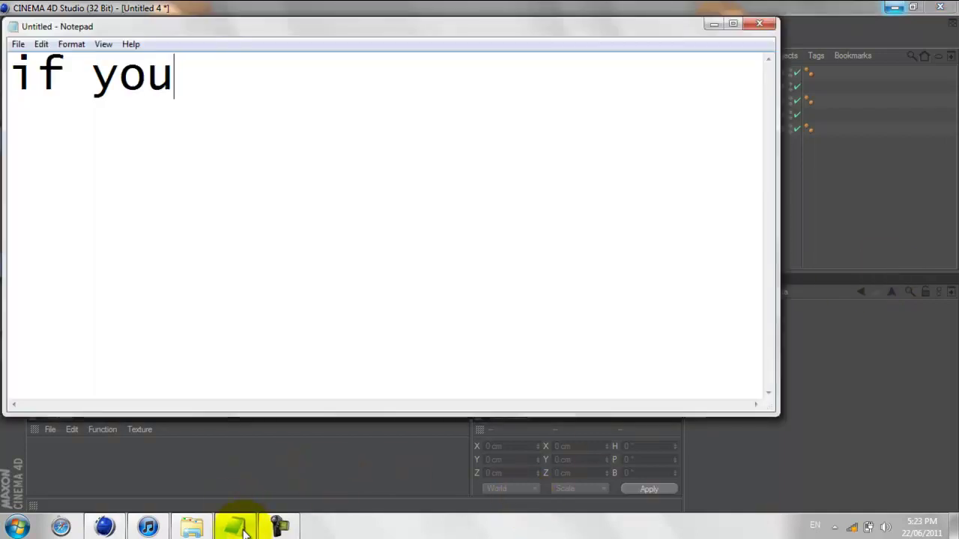
type(" wwant reflect")
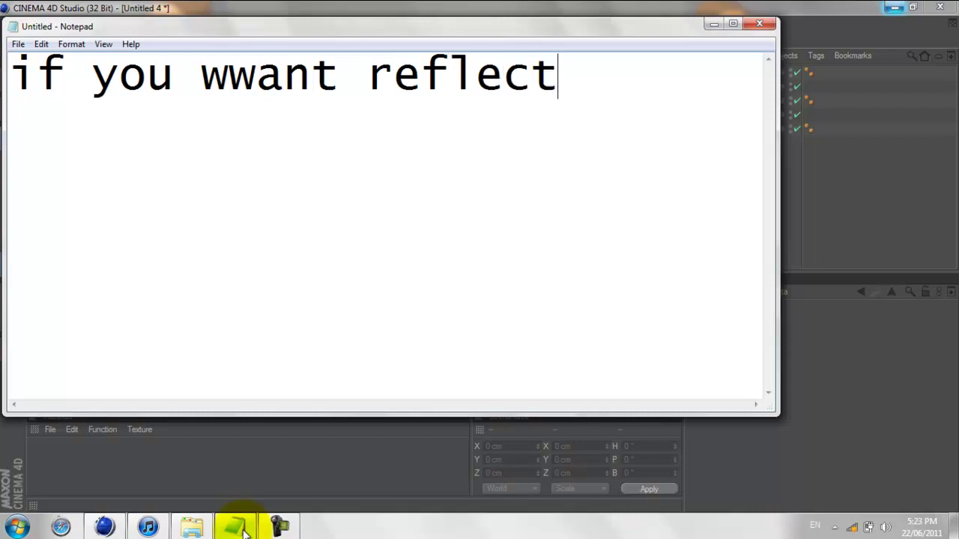
type("ion")
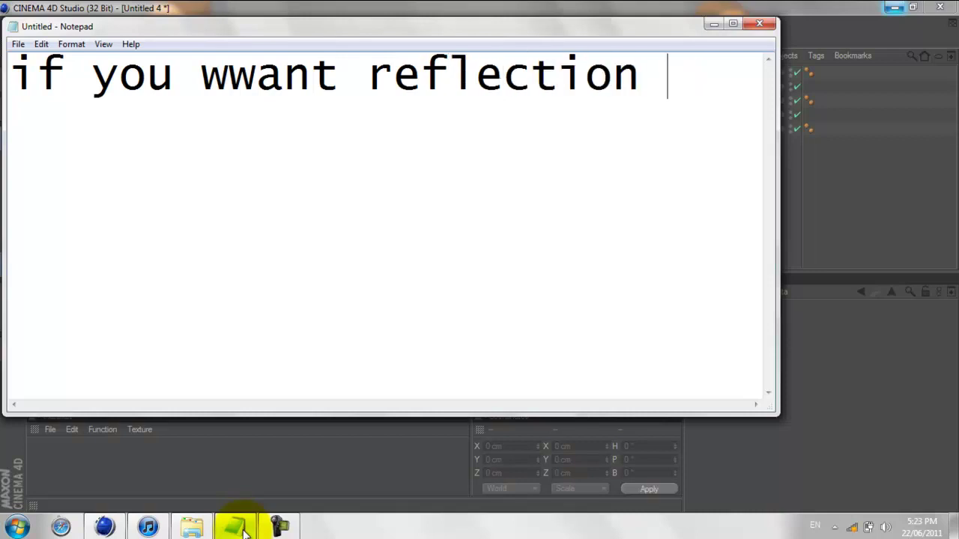
type("on the ground")
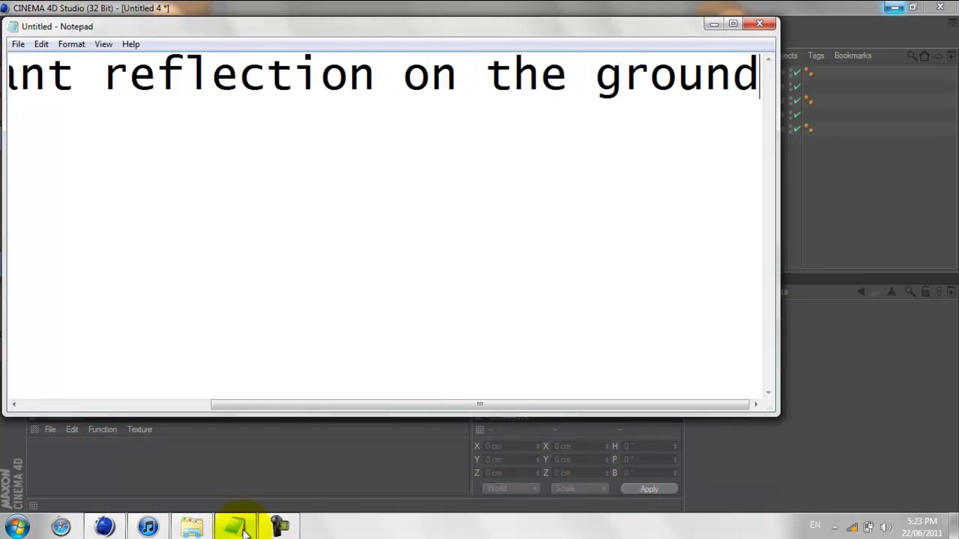
type(" or ")
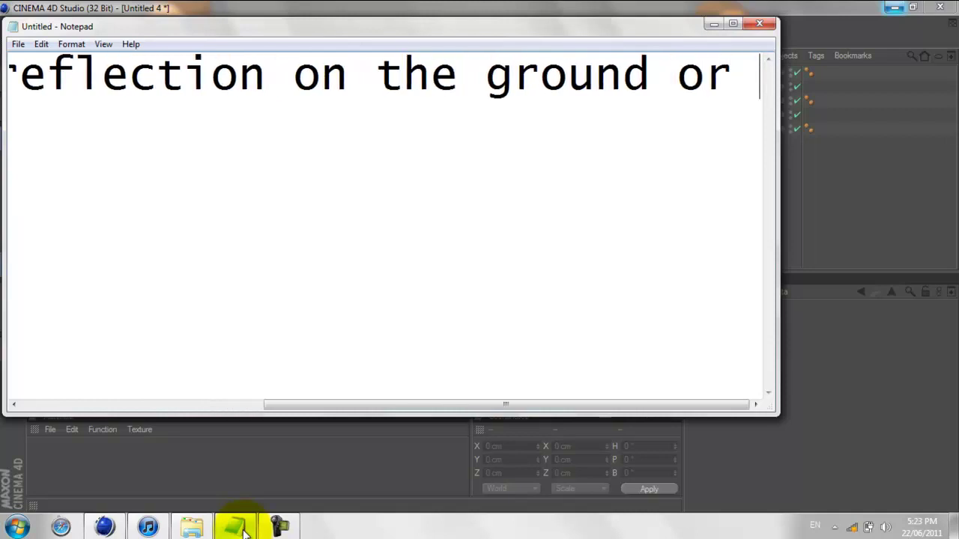
type("a mirr")
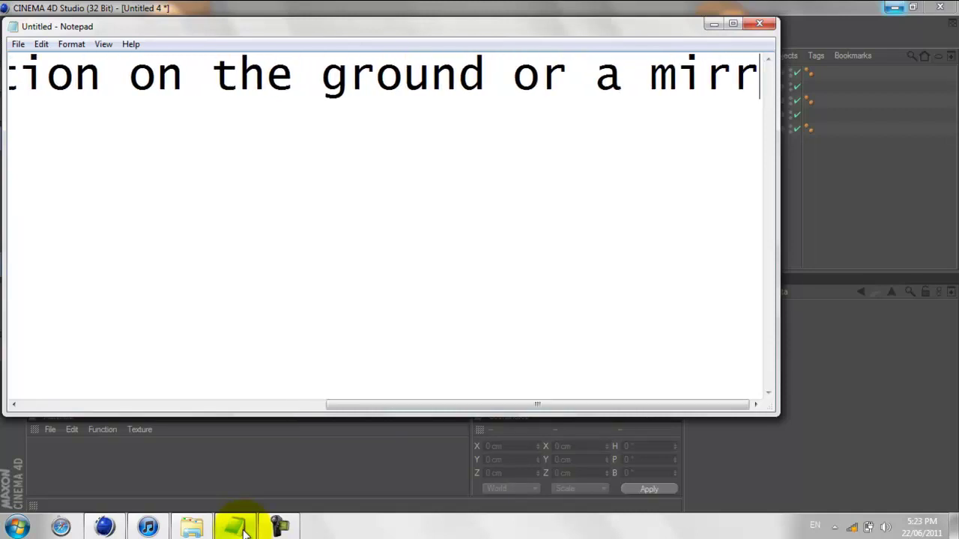
type("orsort ")
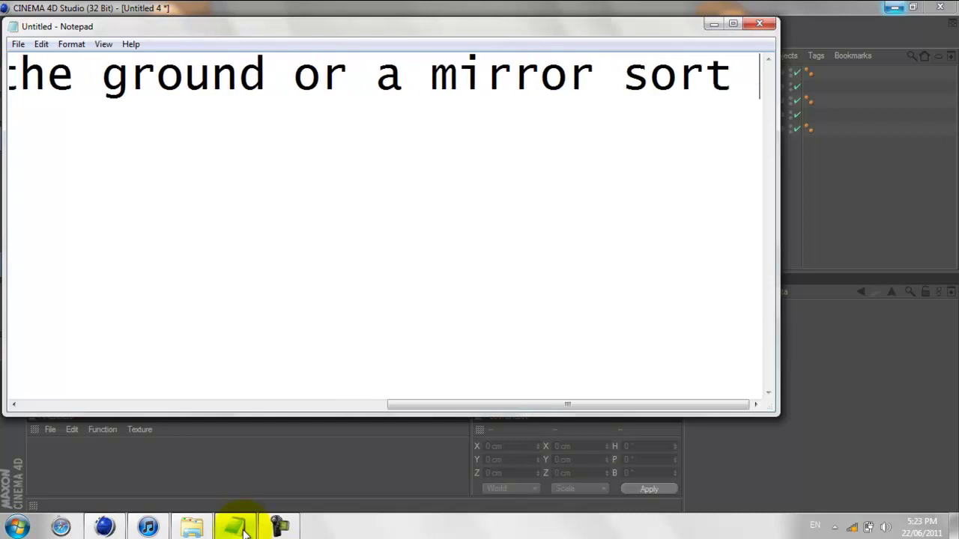
type("of thing on the ")
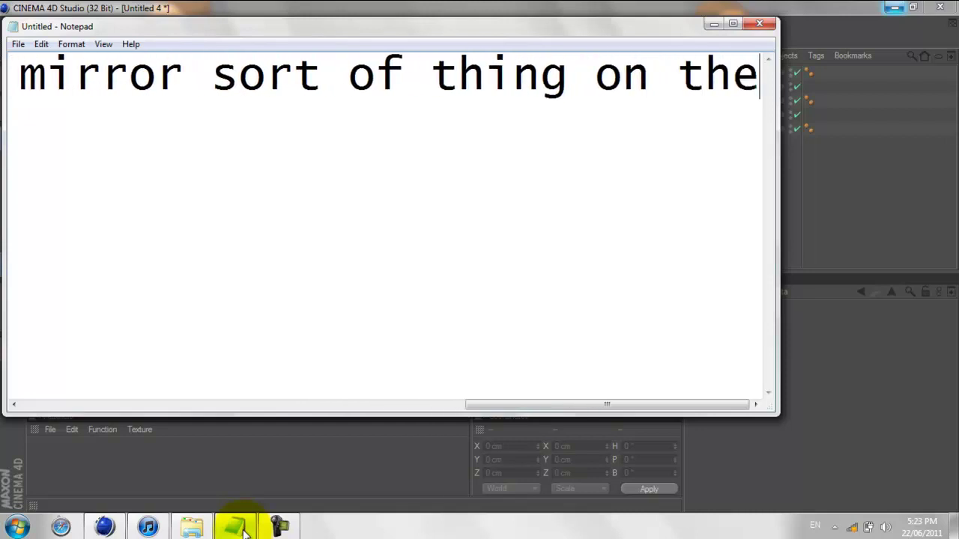
type("floor")
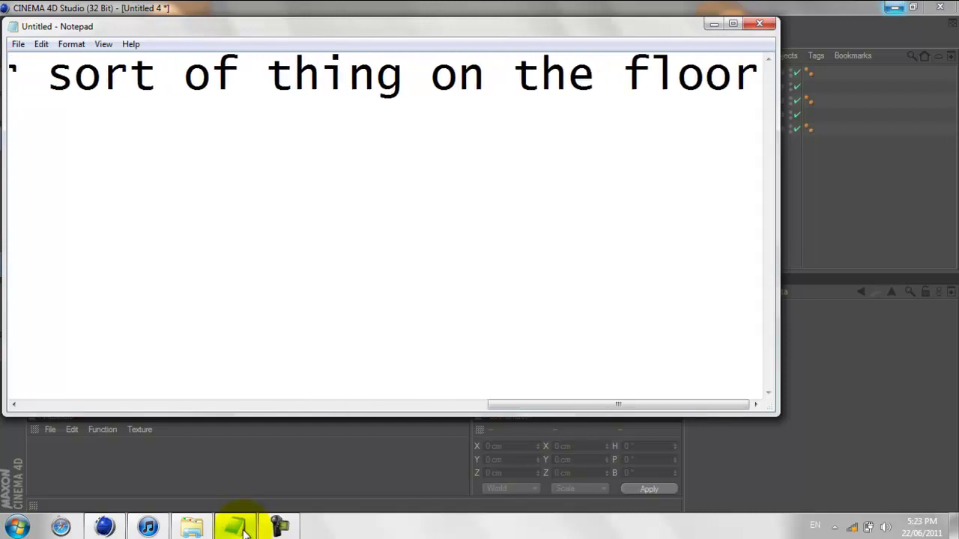
type(" then")
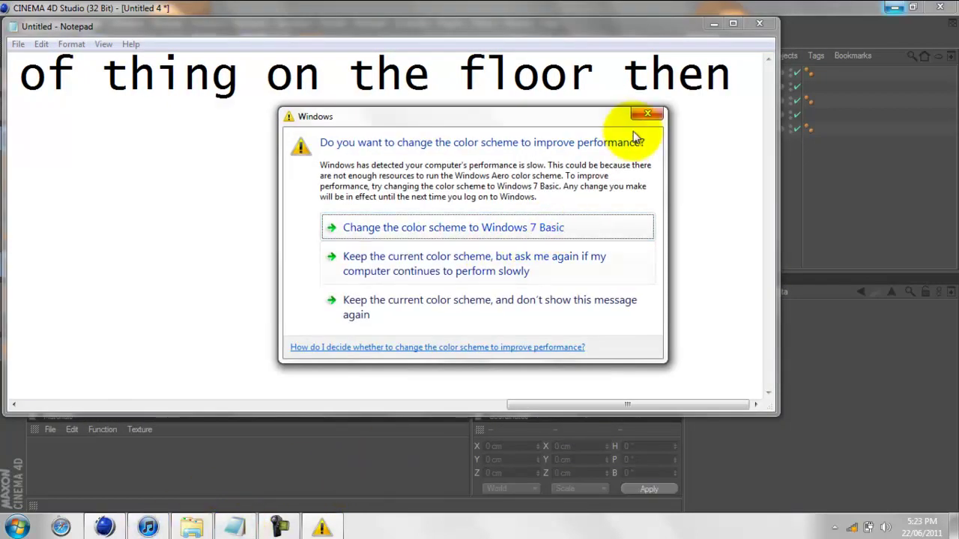
left_click(647, 114)
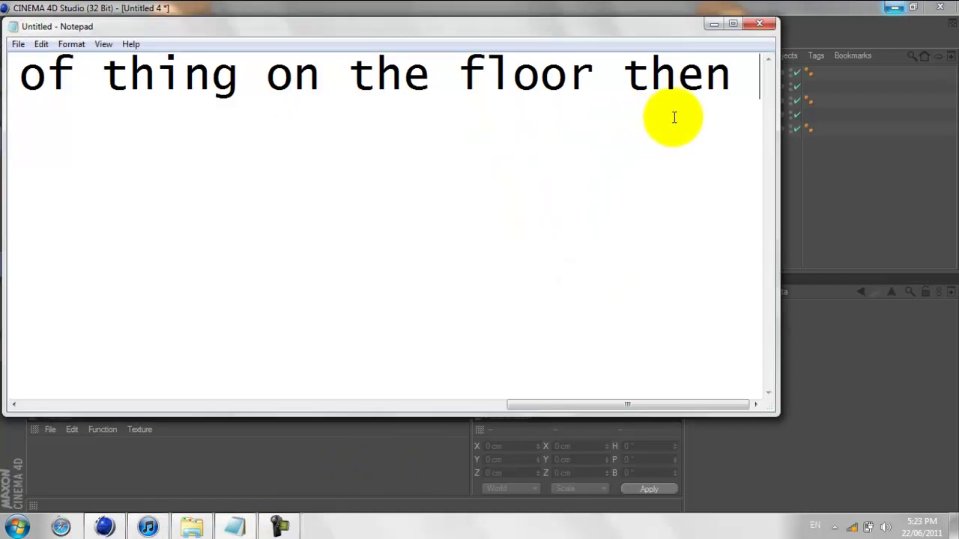
type("foll")
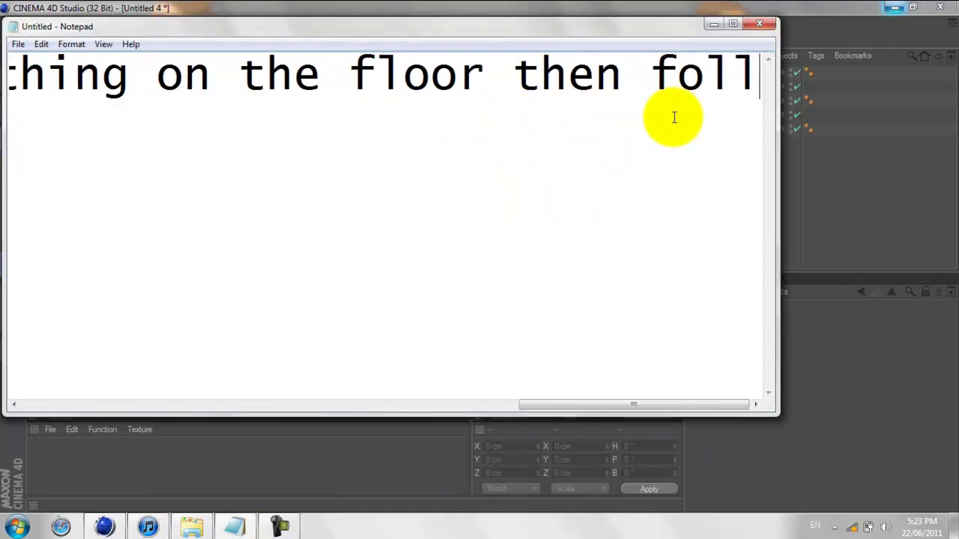
type("ow along")
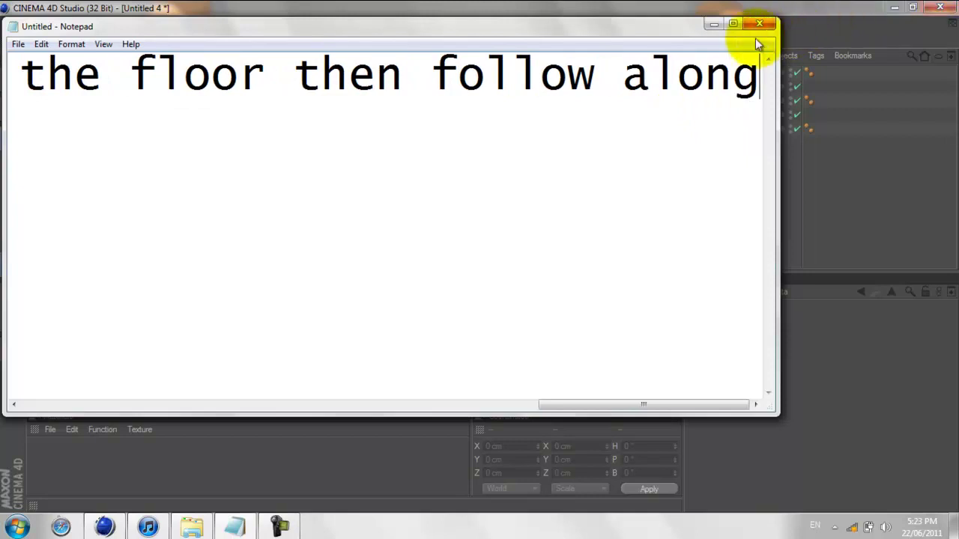
left_click(708, 25)
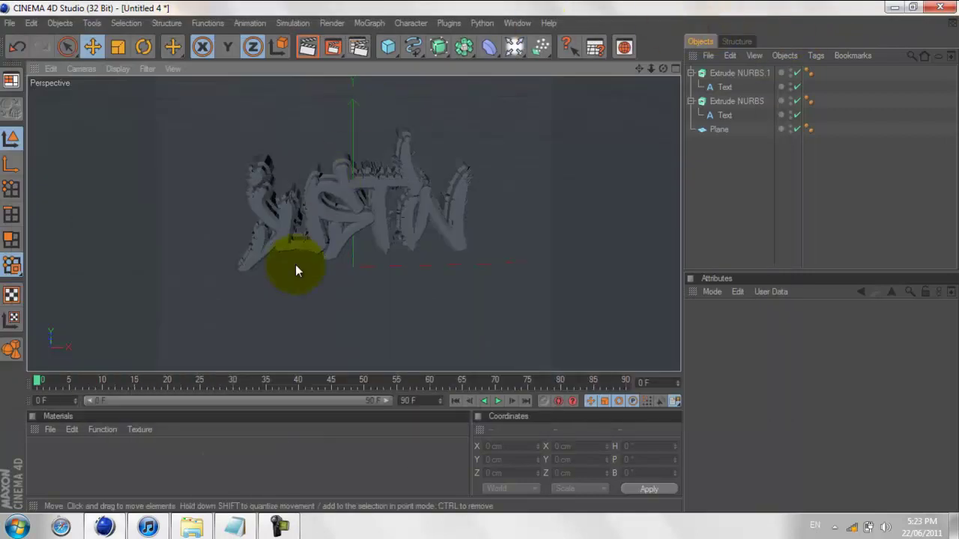
Step: Create a new material Mat with Reflection enabled at about 60% strength
double_click(143, 470)
left_click(49, 430)
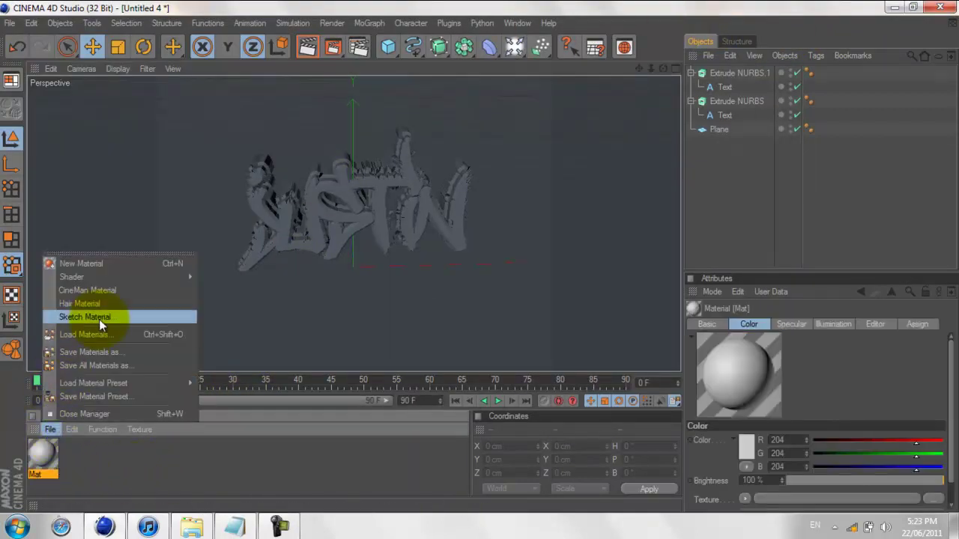
right_click(84, 440)
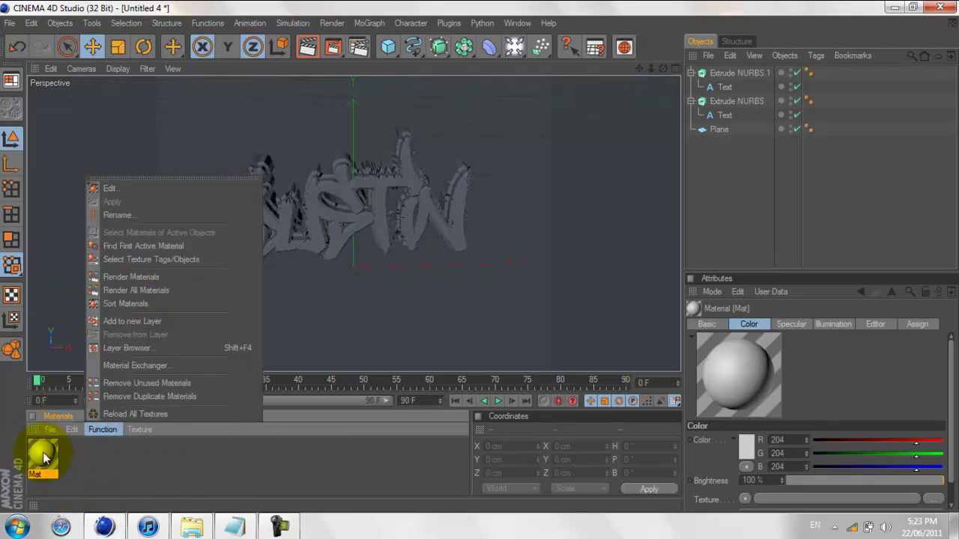
double_click(43, 453)
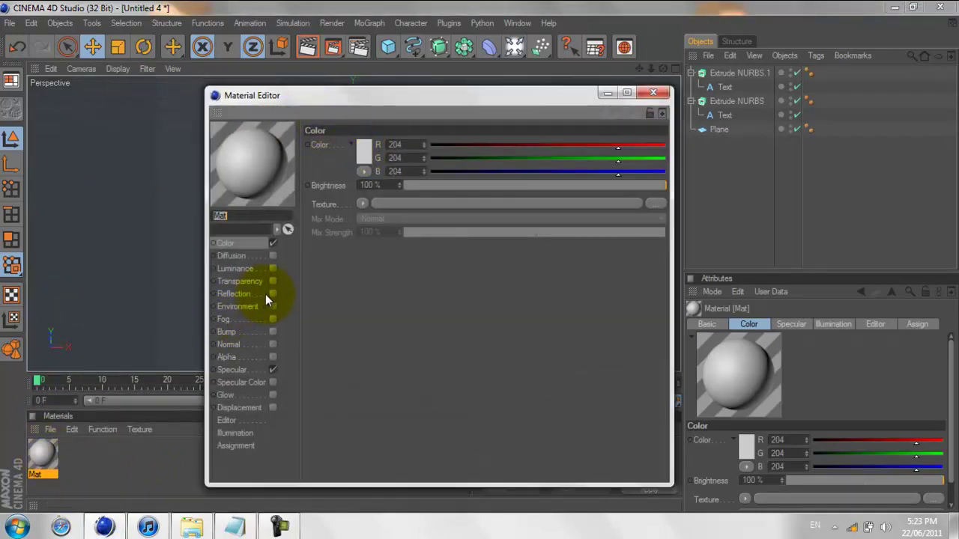
left_click(272, 294)
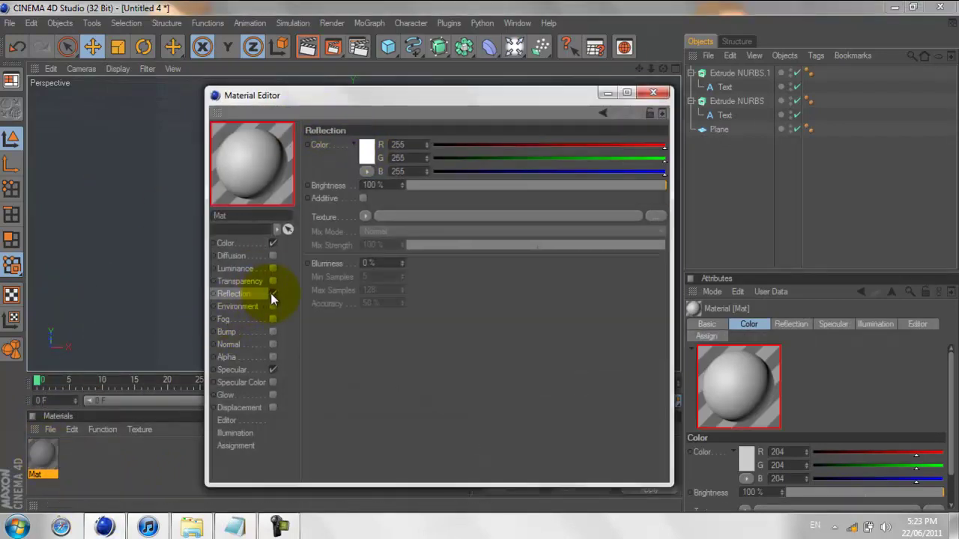
left_click(561, 186)
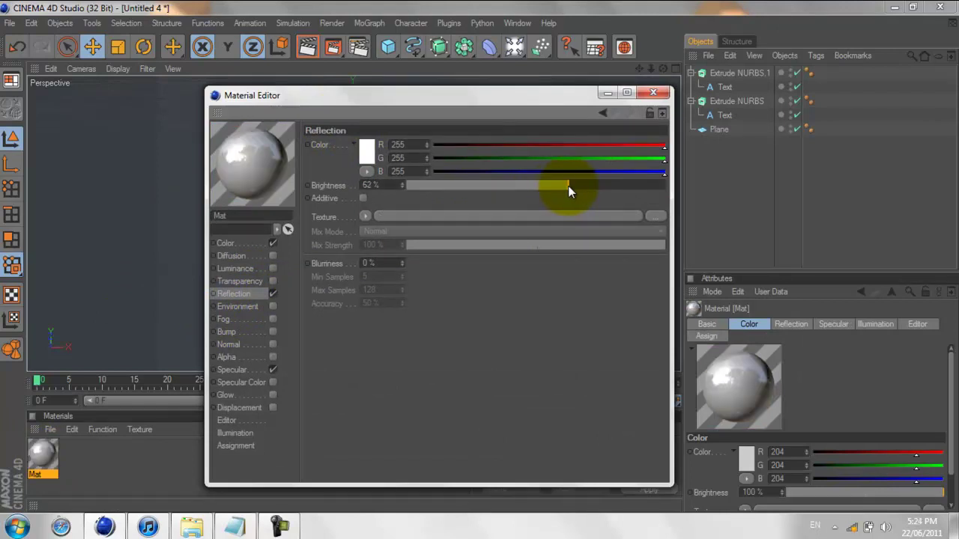
left_click_drag(568, 186, 557, 187)
left_click(653, 92)
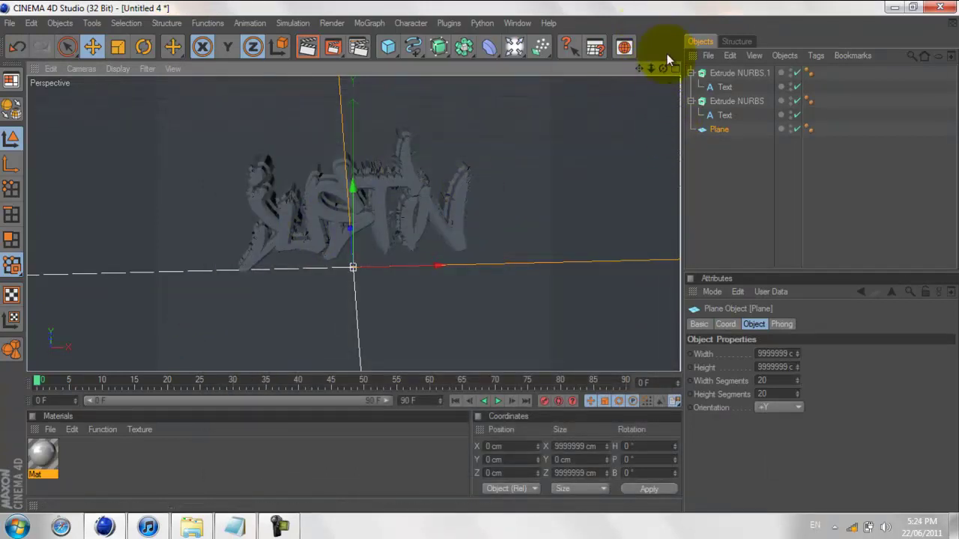
Step: Apply the Mat material to the floor Plane
left_click_drag(478, 255, 479, 256, "alt")
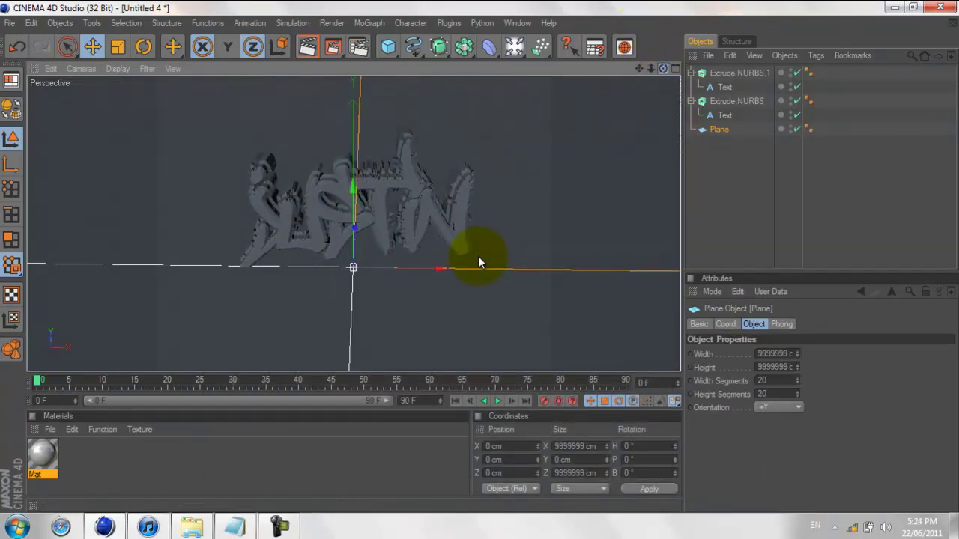
left_click(787, 247)
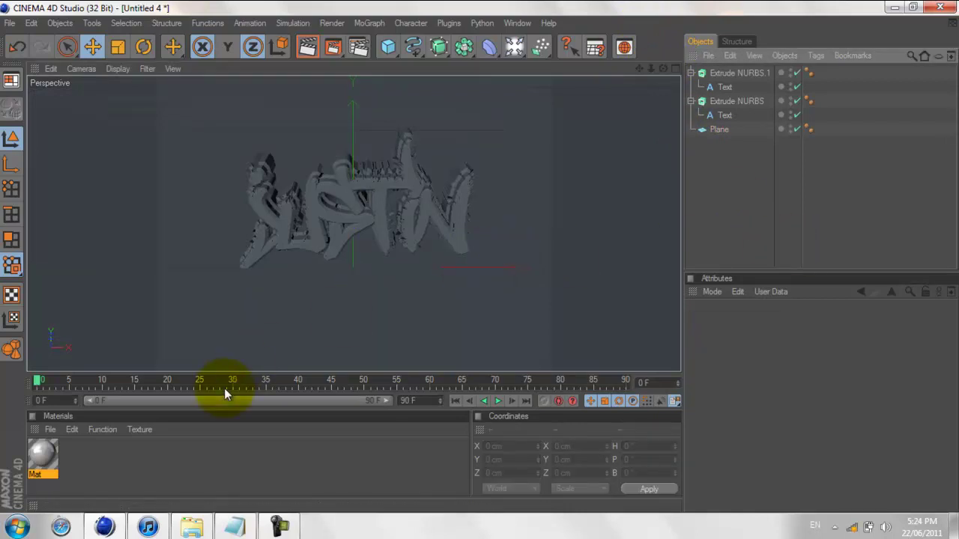
left_click_drag(44, 453, 304, 305)
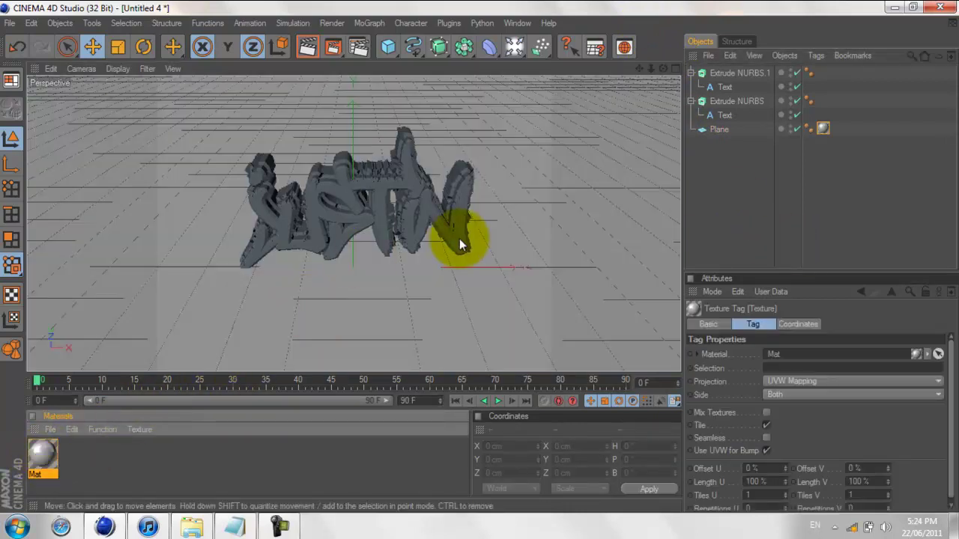
left_click(237, 527)
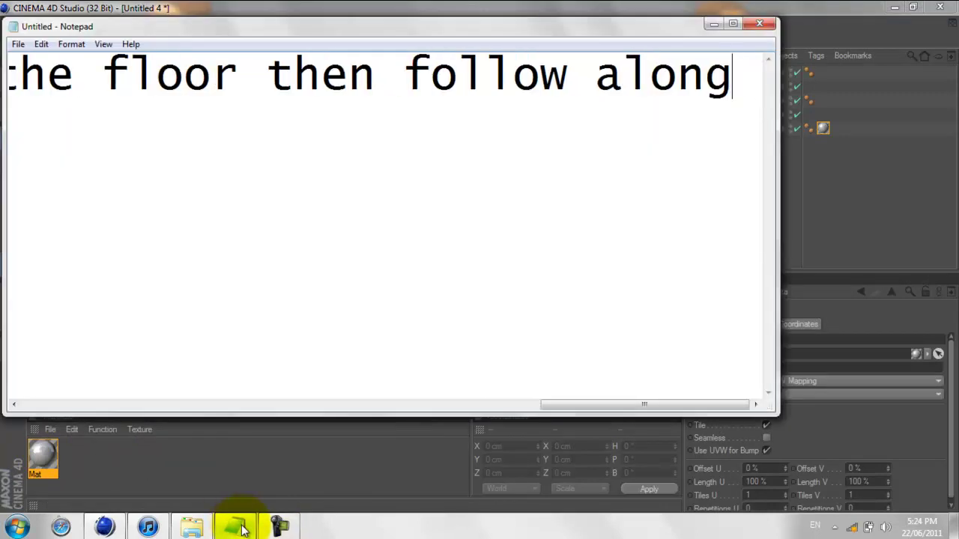
Step: Note 'if you render it will look better' and render the viewport to show the floor reflection
key("BackSpace")
key("BackSpace")
key("BackSpace")
key("BackSpace")
key("BackSpace")
key("BackSpace")
key("BackSpace")
key("BackSpace")
key("BackSpace")
key("BackSpace")
key("BackSpace")
key("BackSpace")
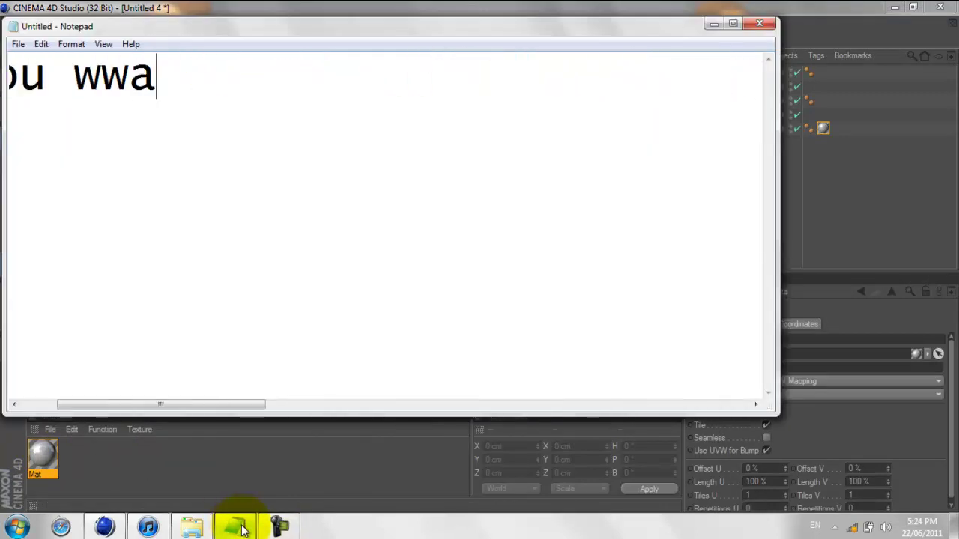
key("BackSpace")
key("BackSpace")
key("BackSpace")
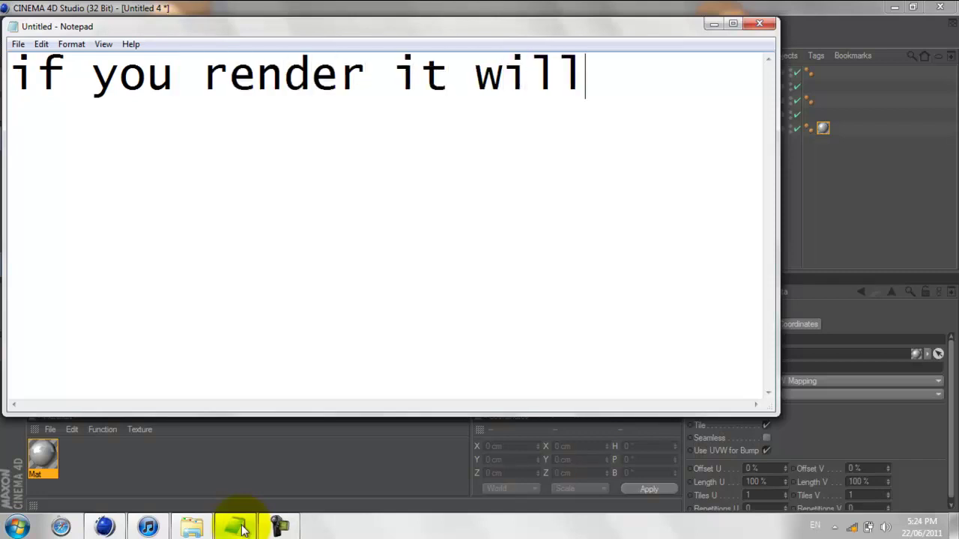
type("better")
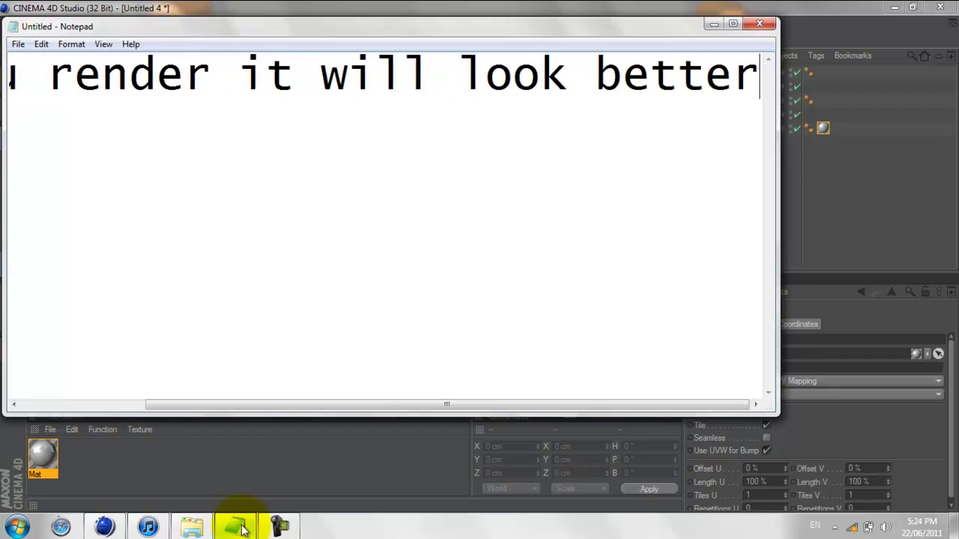
left_click(836, 264)
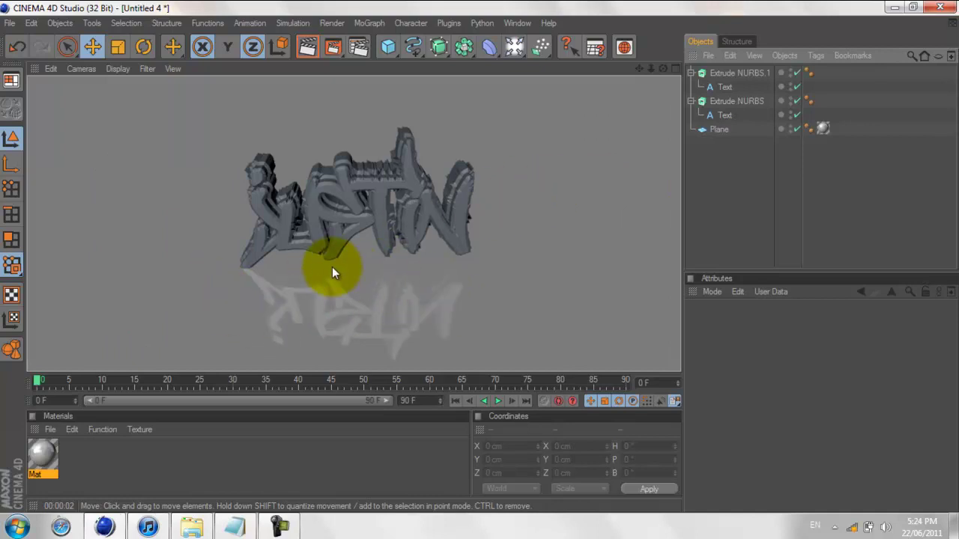
left_click(820, 203)
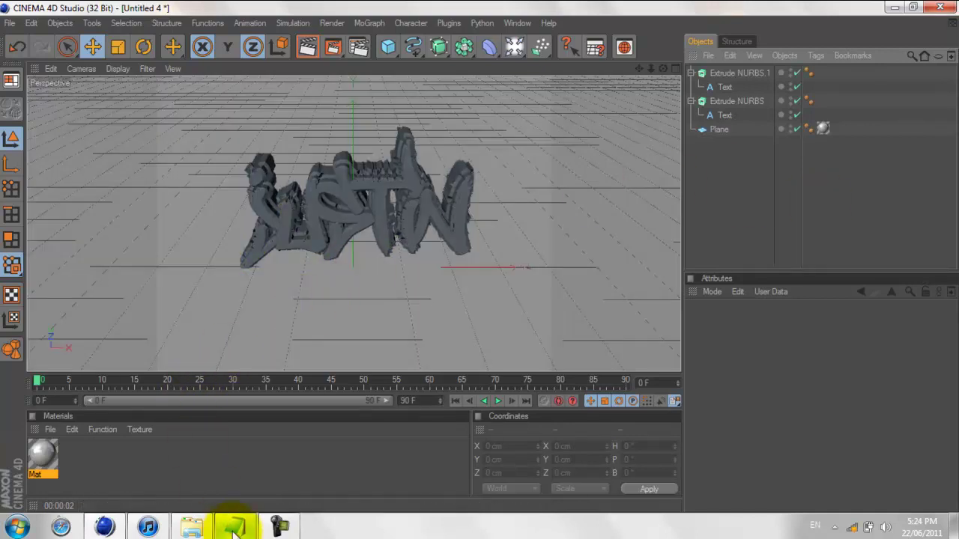
left_click(235, 527)
Step: Write 'now if you want the same colours as the one on my desktop follow along' and minimise Notepad
key("BackSpace")
key("BackSpace")
key("BackSpace")
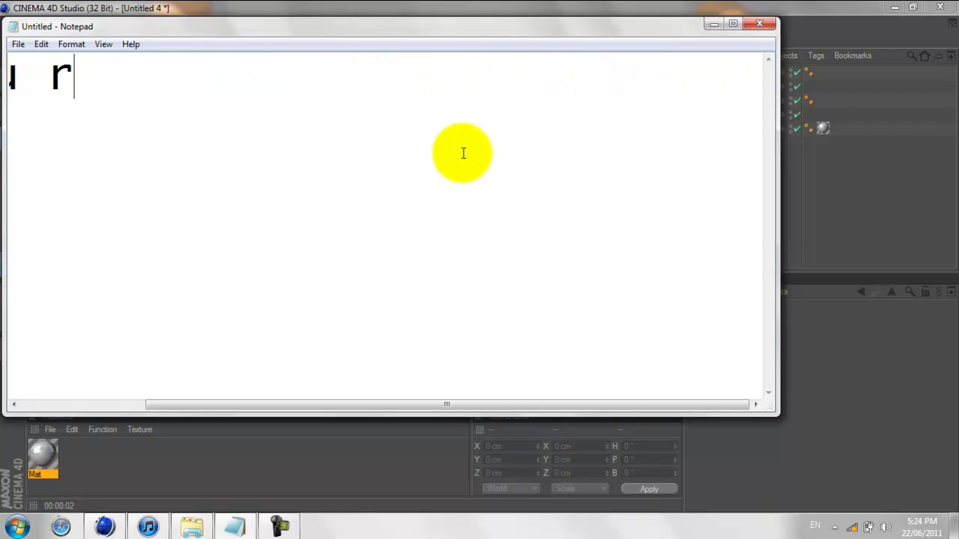
key("BackSpace")
key("BackSpace")
key("BackSpace")
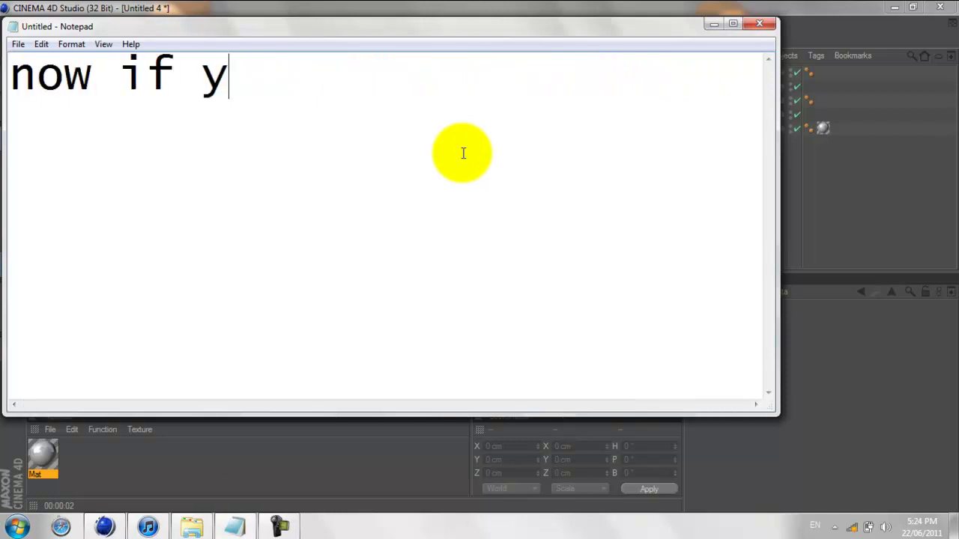
type("ou want the same")
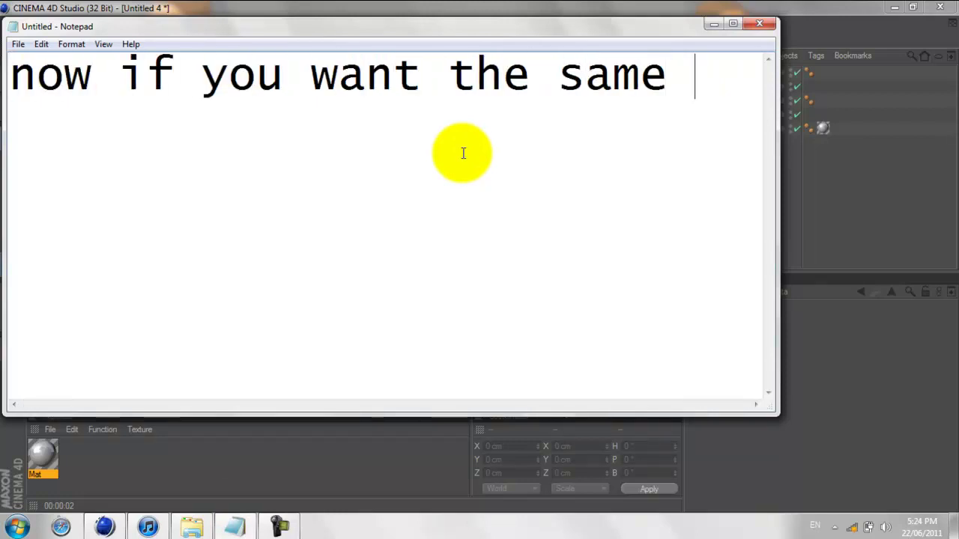
type("colours as the")
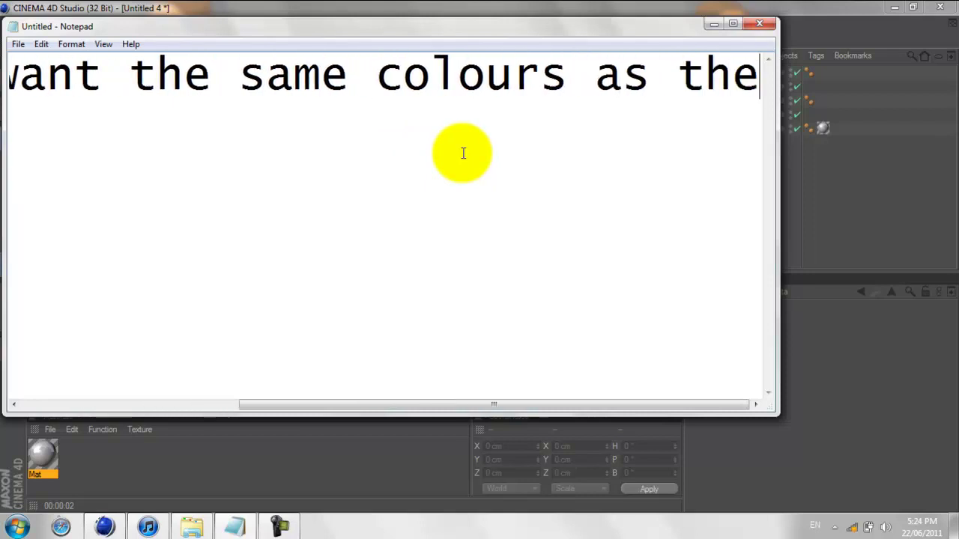
type(" one on my de")
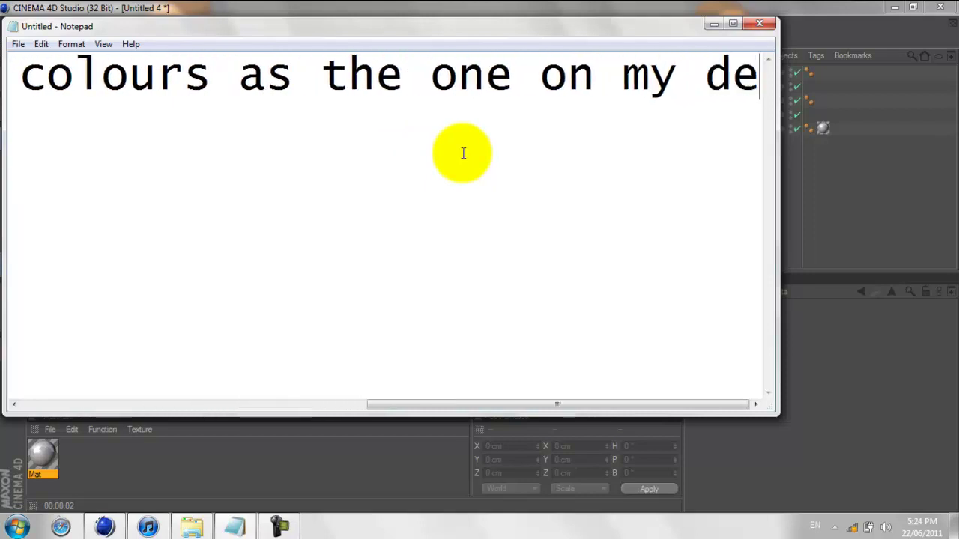
type("sktop follo")
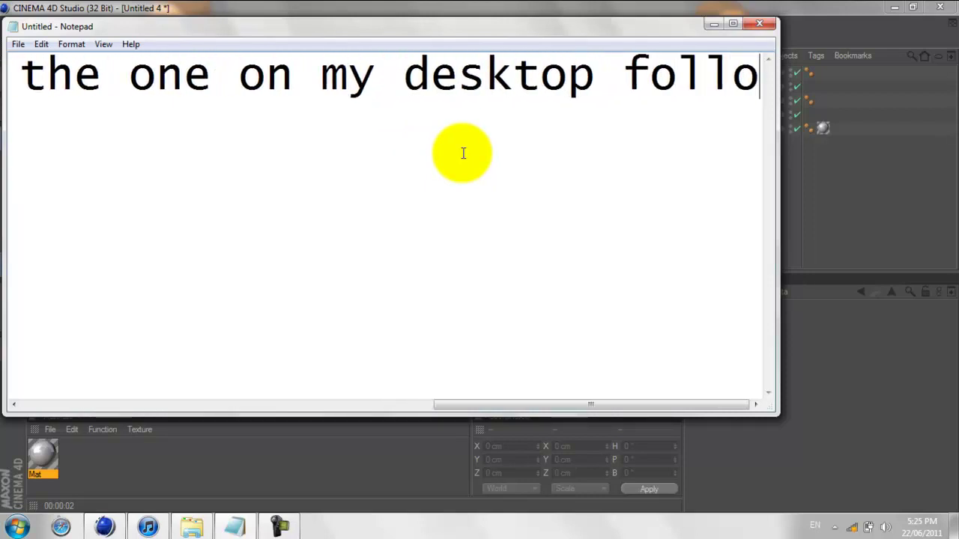
type("w along")
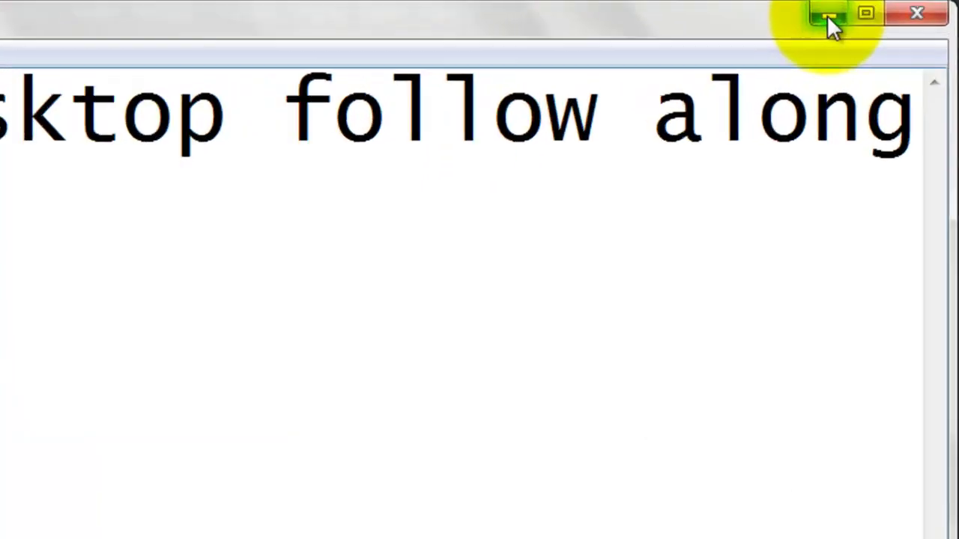
left_click(714, 24)
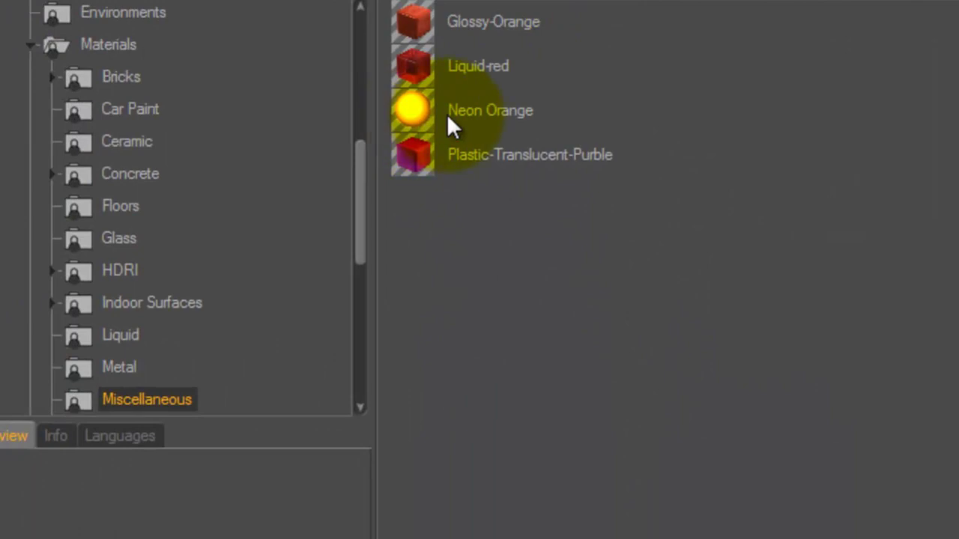
Step: Load the Neon Orange and Metal-Chrome material presets from the Content Browser
left_click(448, 119)
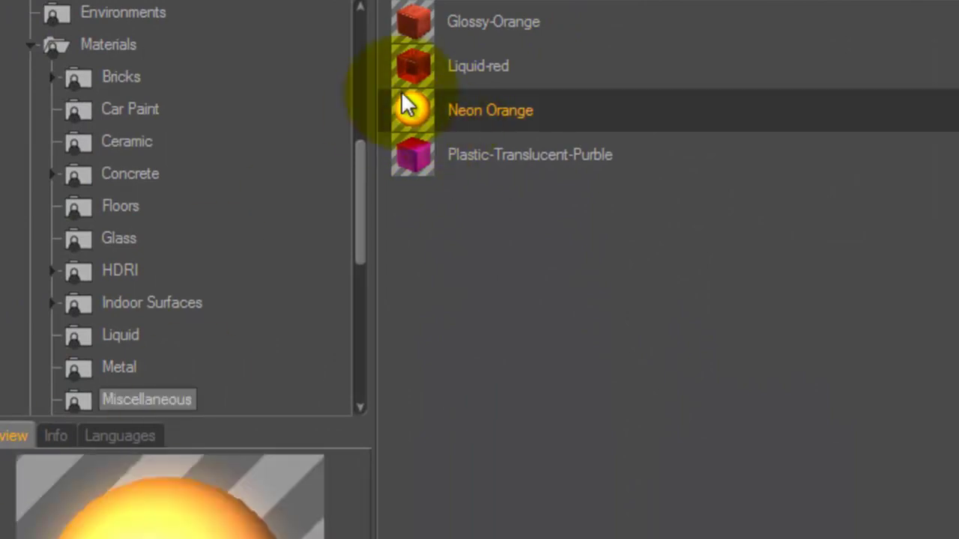
left_click(115, 365)
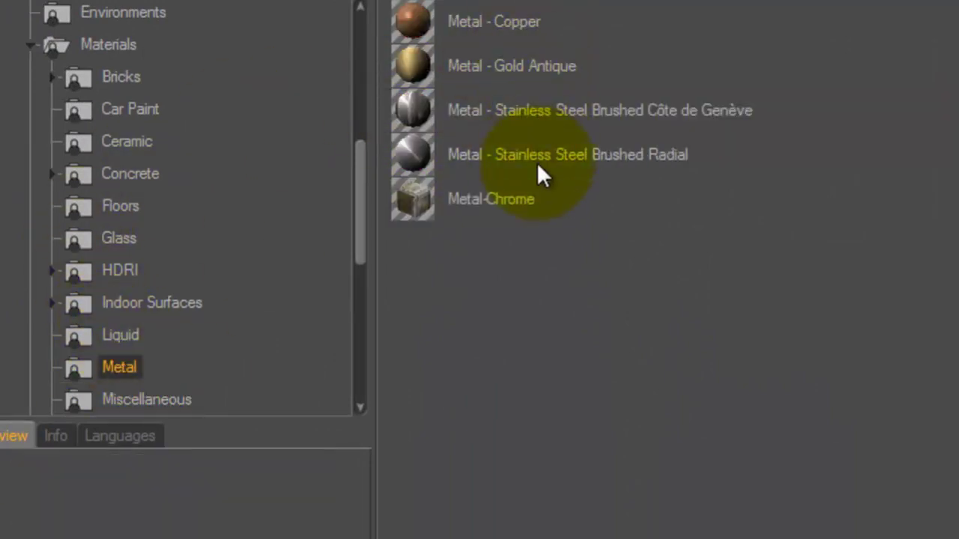
left_click(537, 209)
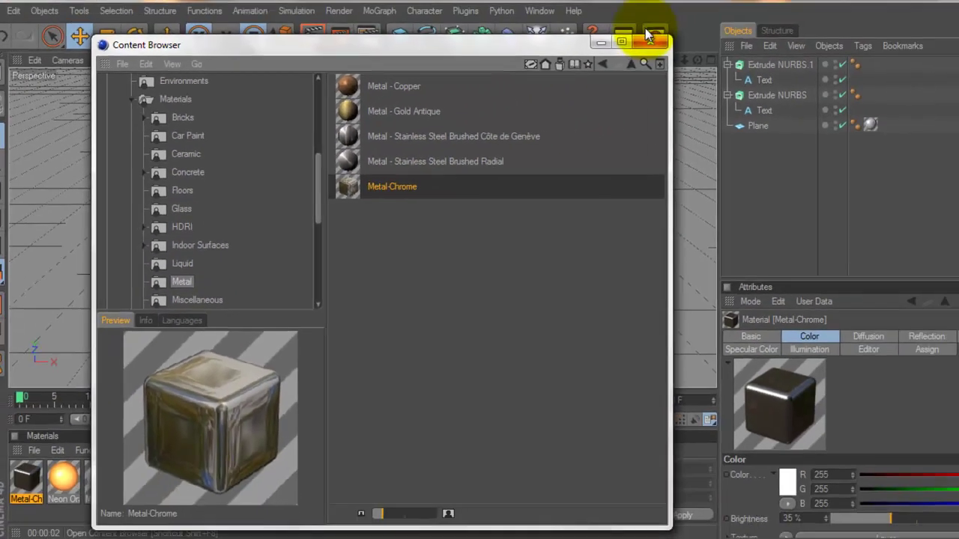
left_click(649, 39)
Step: Apply Neon Orange to Extrude NURBS.1 and Metal-Chrome to Extrude NURBS
double_click(111, 455)
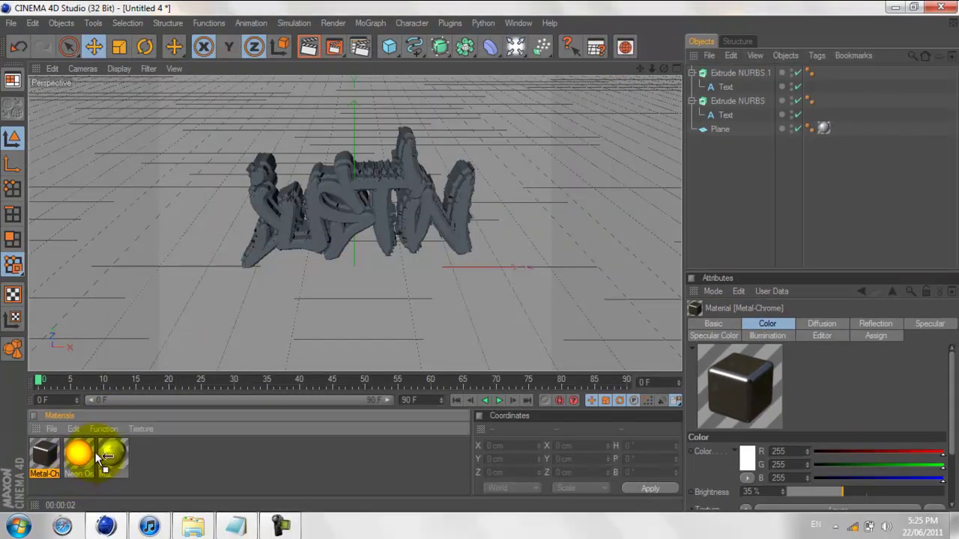
left_click_drag(99, 454, 313, 358)
left_click_drag(711, 103, 751, 69)
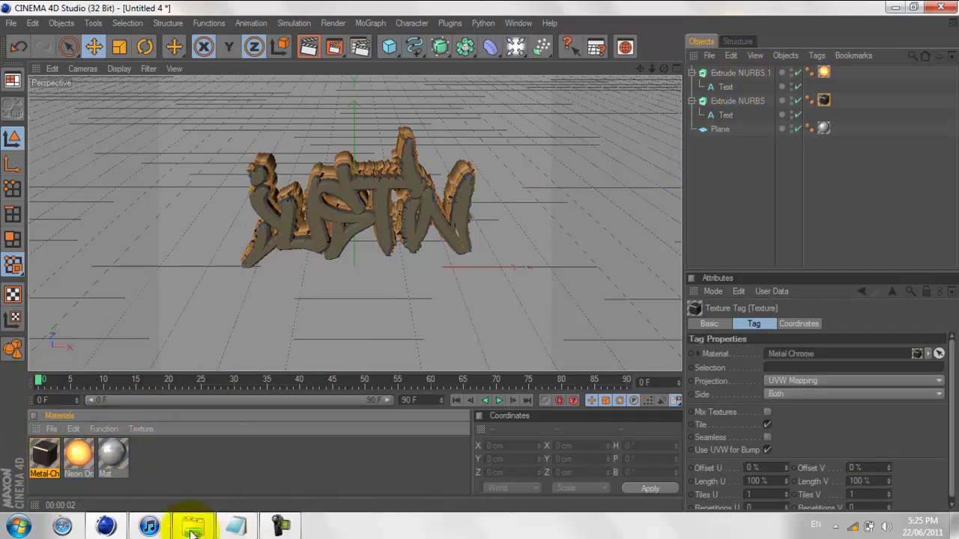
left_click(232, 528)
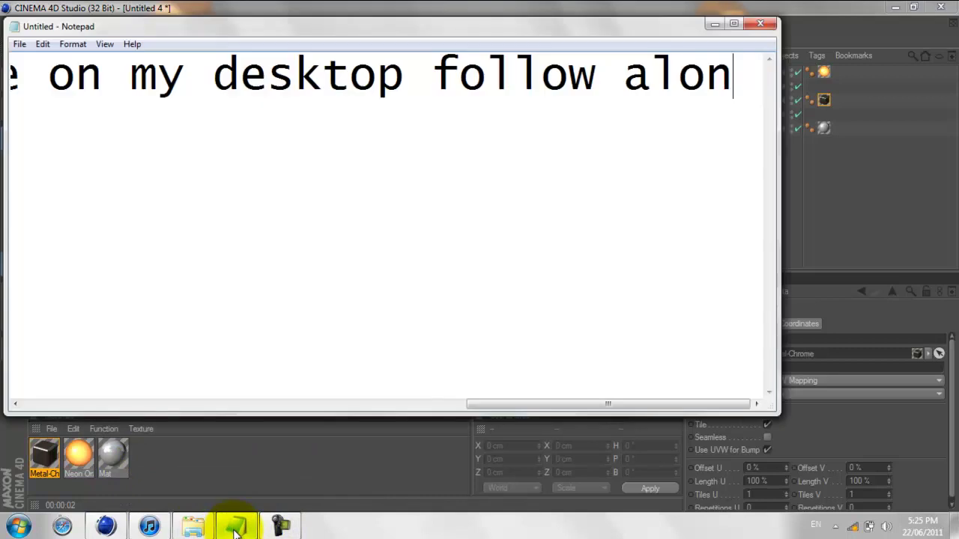
Step: Erase the old Notepad note and begin a new line about saving the image
key("BackSpace")
key("BackSpace")
key("BackSpace")
key("BackSpace")
key("BackSpace")
key("BackSpace")
key("BackSpace")
key("BackSpace")
key("BackSpace")
key("BackSpace")
key("BackSpace")
key("BackSpace")
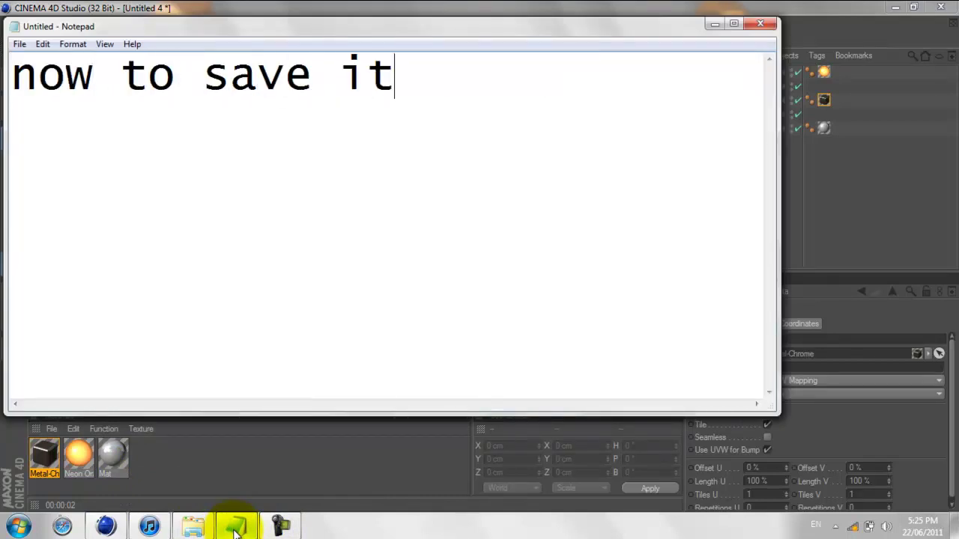
key("BackSpace")
key("BackSpace")
key("BackSpace")
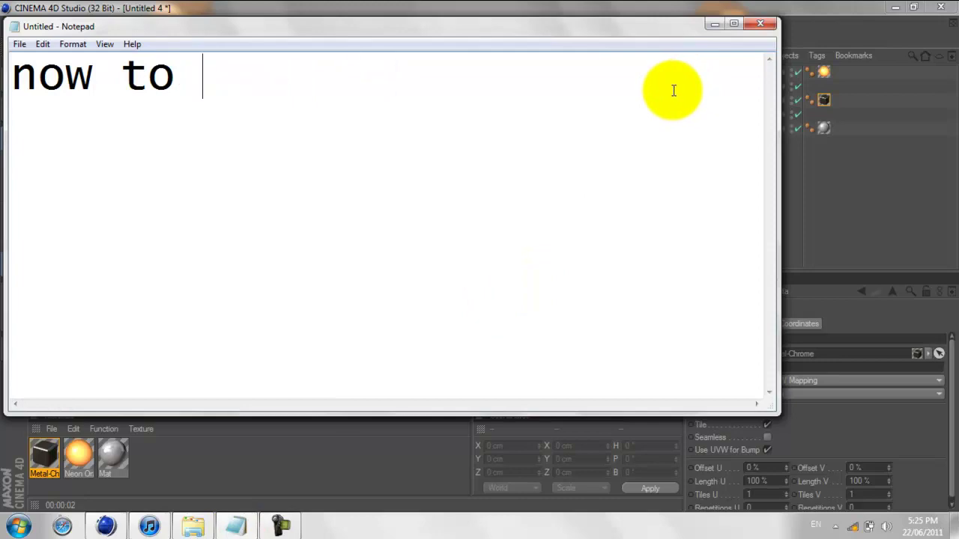
key("BackSpace")
key("BackSpace")
key("BackSpace")
type("foll")
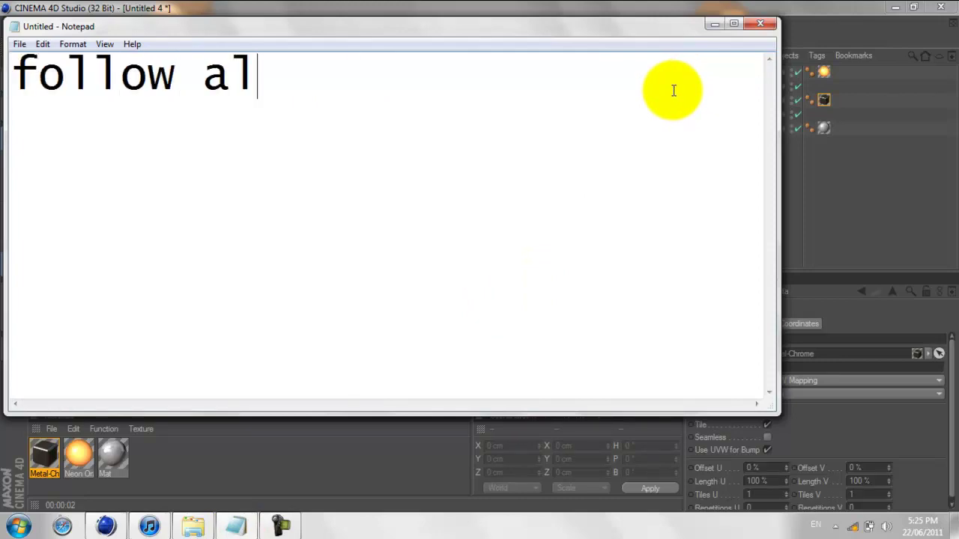
Step: In Render Settings, set the output size to 1280 × 720 pixels
left_click(713, 23)
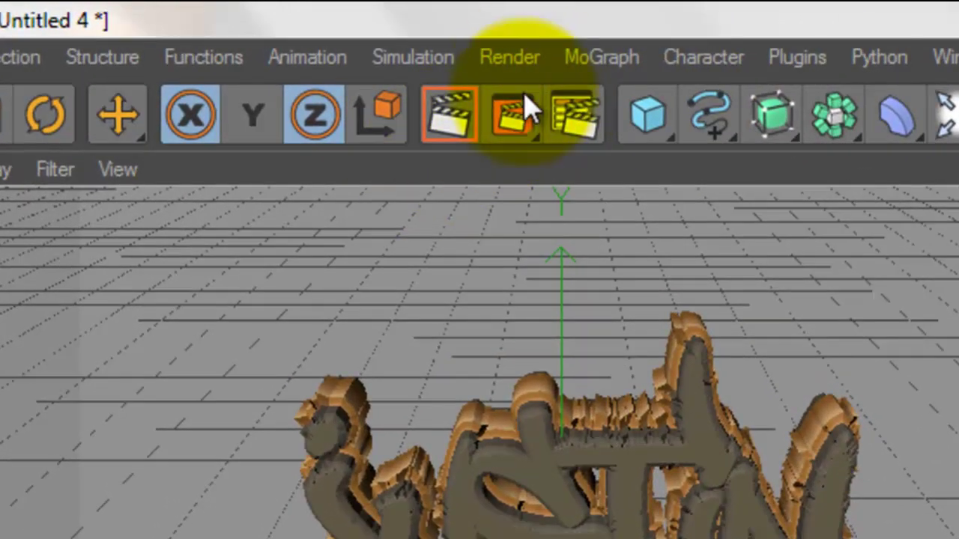
left_click(517, 61)
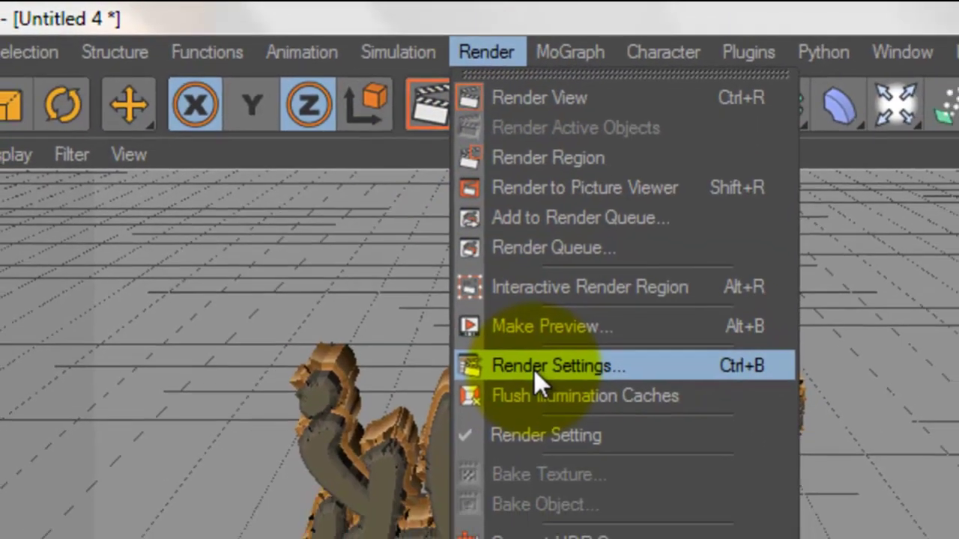
left_click(563, 403)
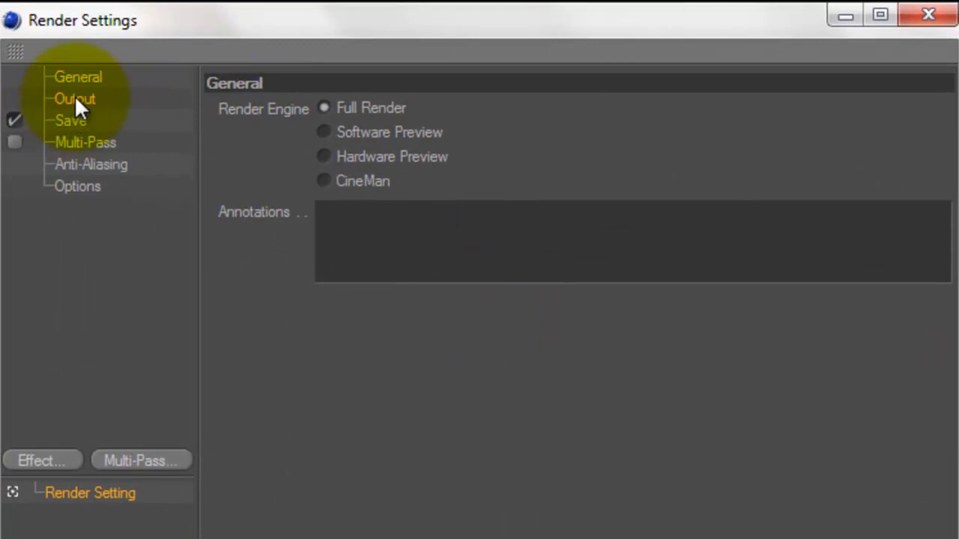
left_click(74, 98)
left_click(406, 129)
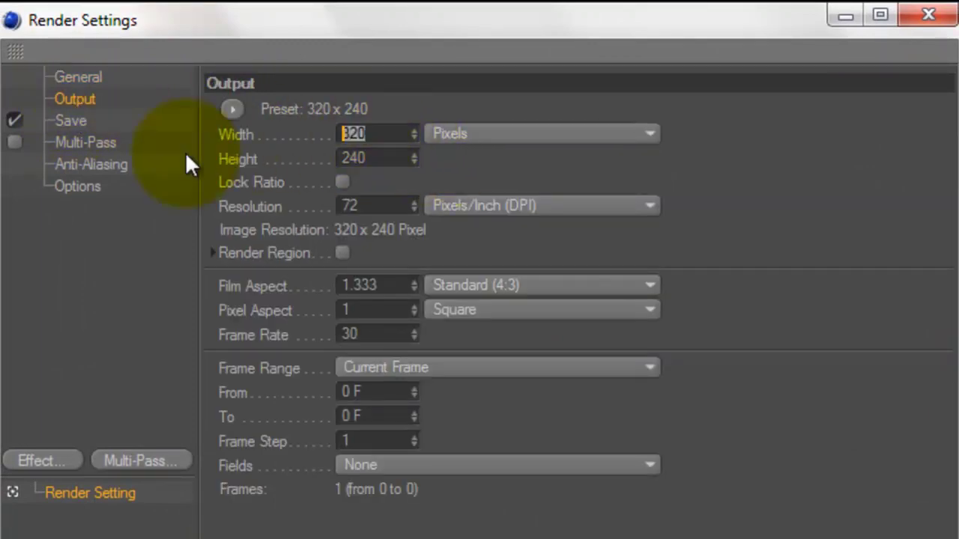
type("1280")
key("Return")
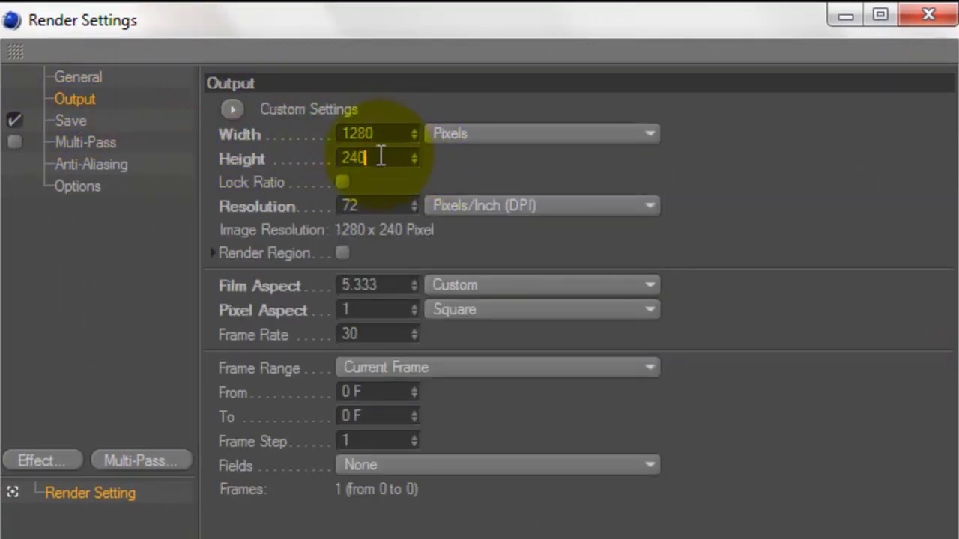
left_click(379, 157)
type("720")
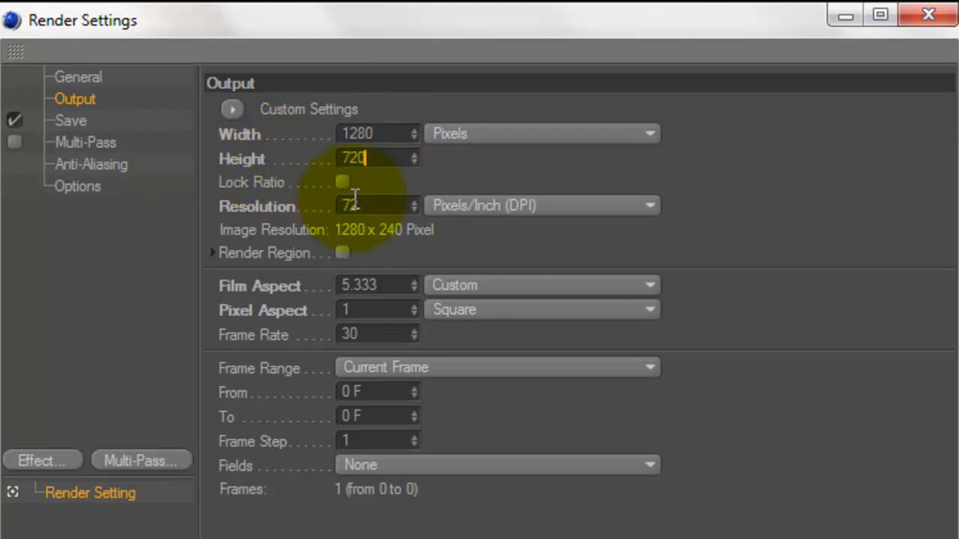
key("Return")
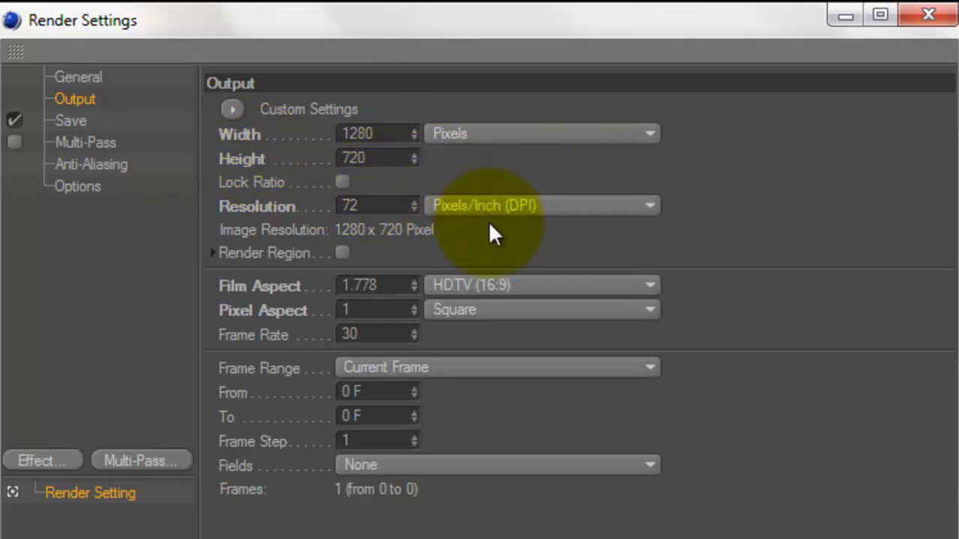
Step: Save the render as a JPEG named 'youtube tutorial' on the Desktop
left_click(75, 120)
left_click(481, 182)
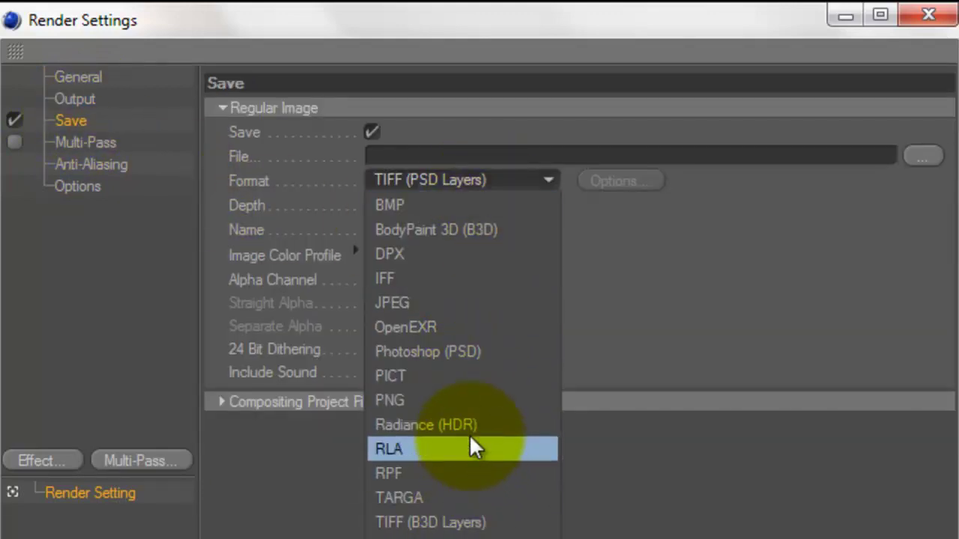
left_click(469, 306)
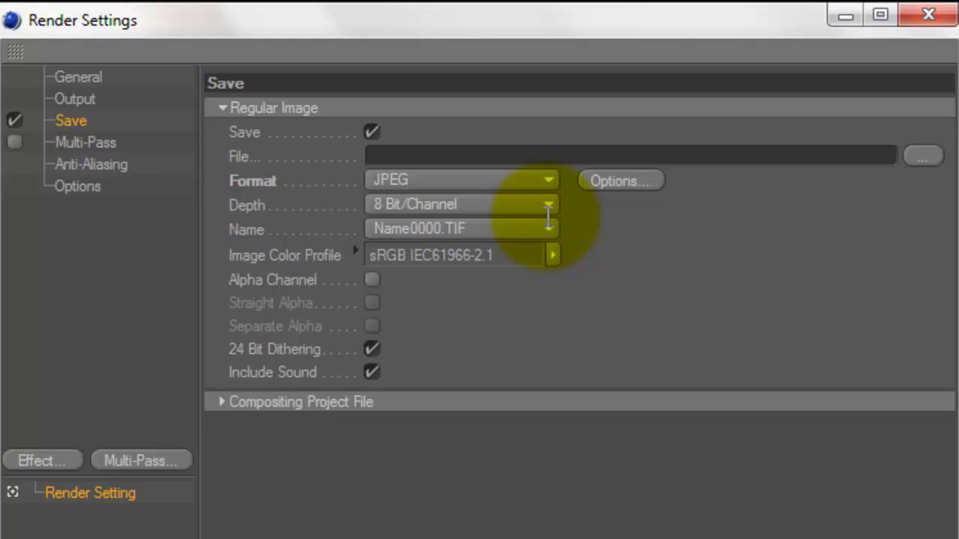
left_click(923, 159)
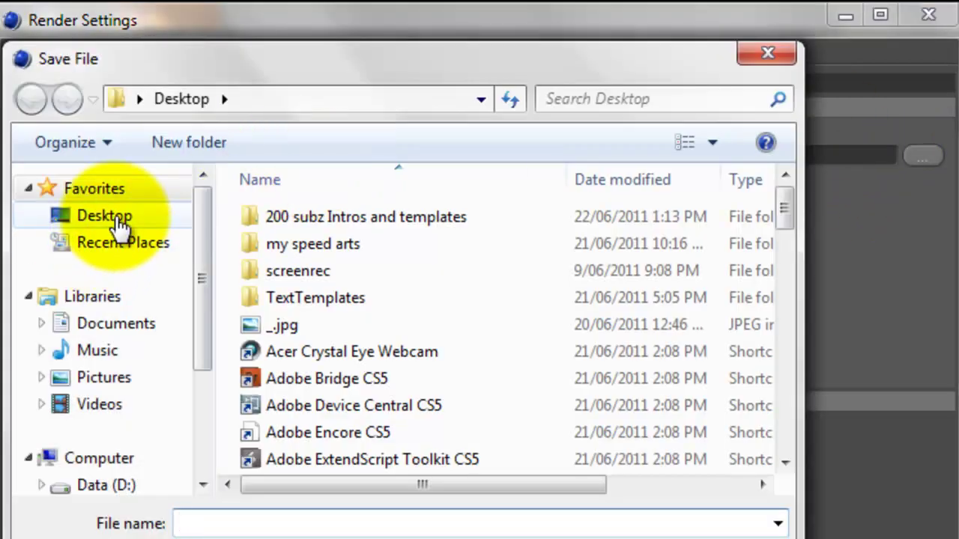
left_click(126, 221)
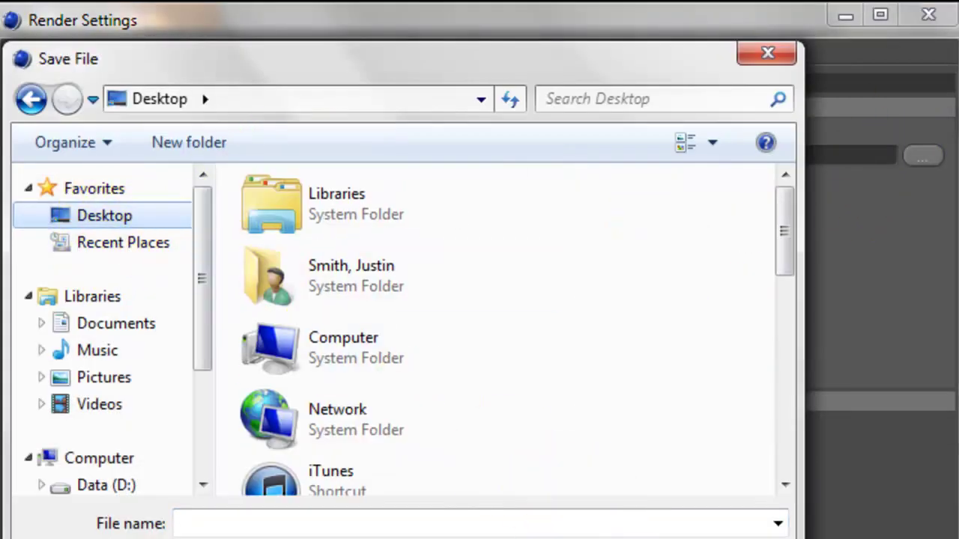
left_click(555, 533)
type("youtube tutorial")
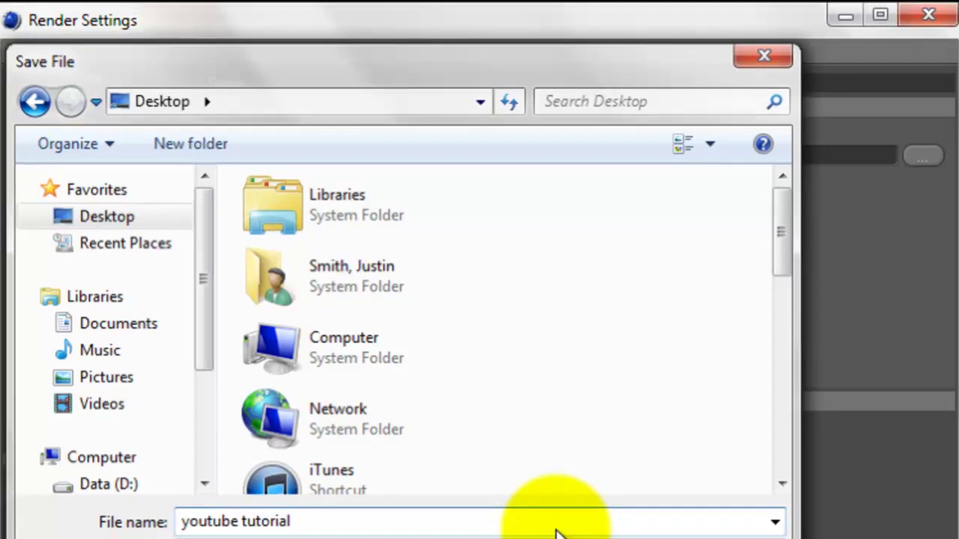
key("Return")
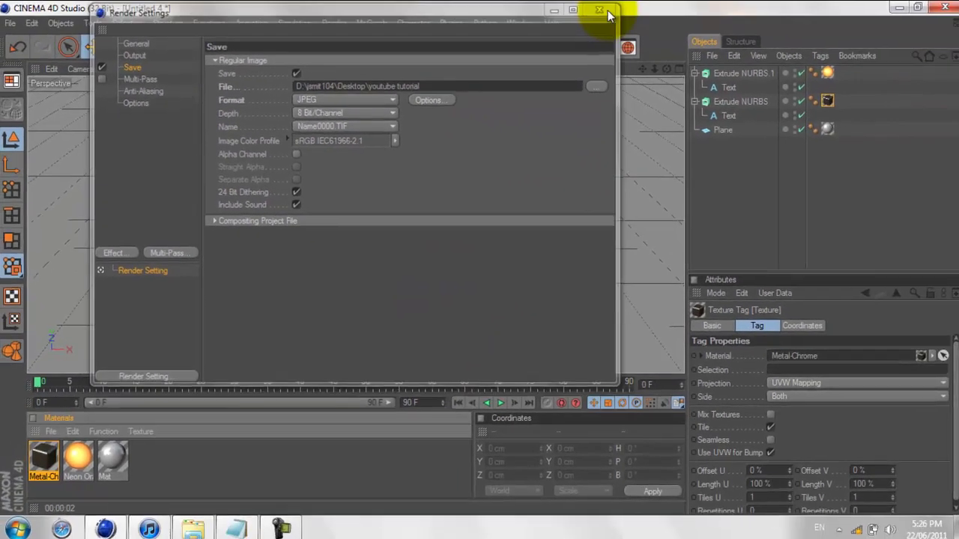
Step: Close Render Settings and write the Notepad note about rendering to the Picture Viewer
left_click(744, 17)
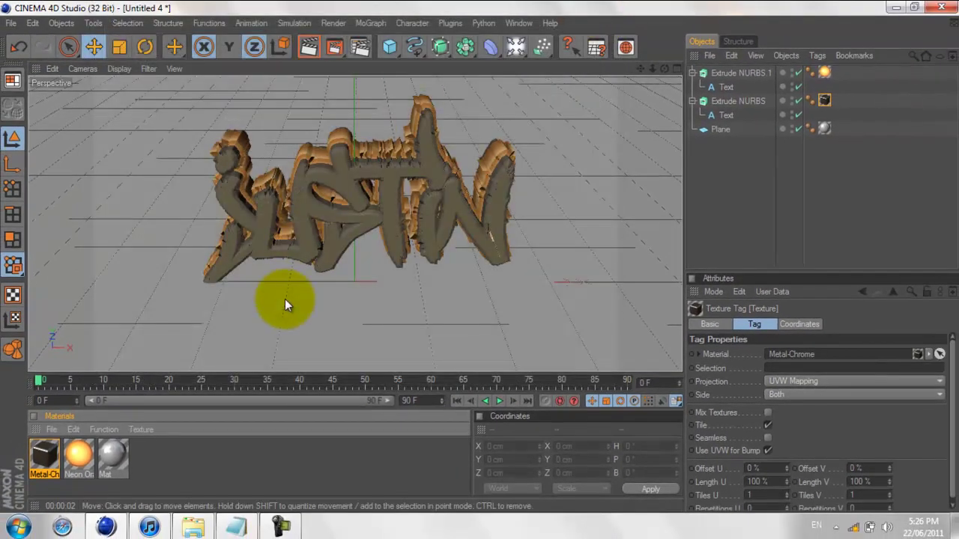
left_click(236, 527)
key("BackSpace")
key("BackSpace")
key("BackSpace")
key("BackSpace")
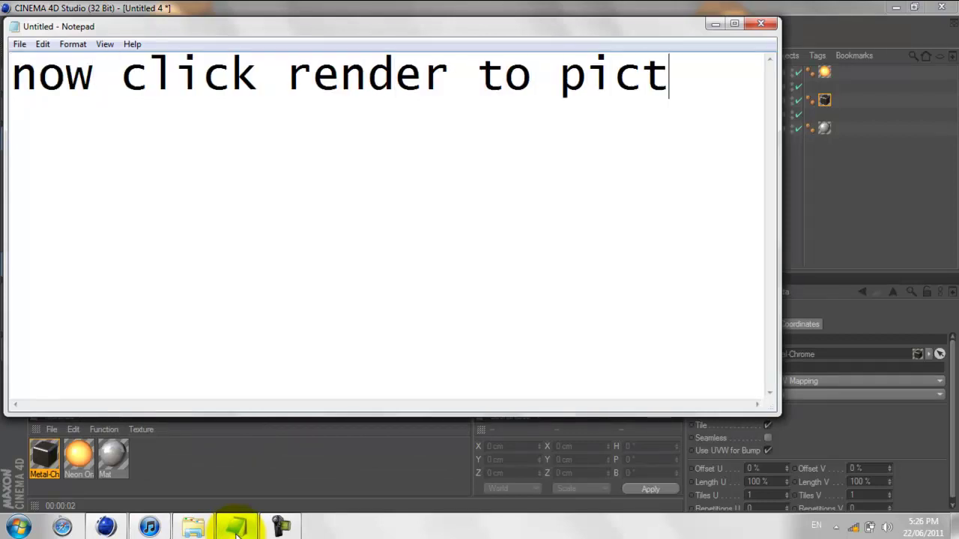
type("view")
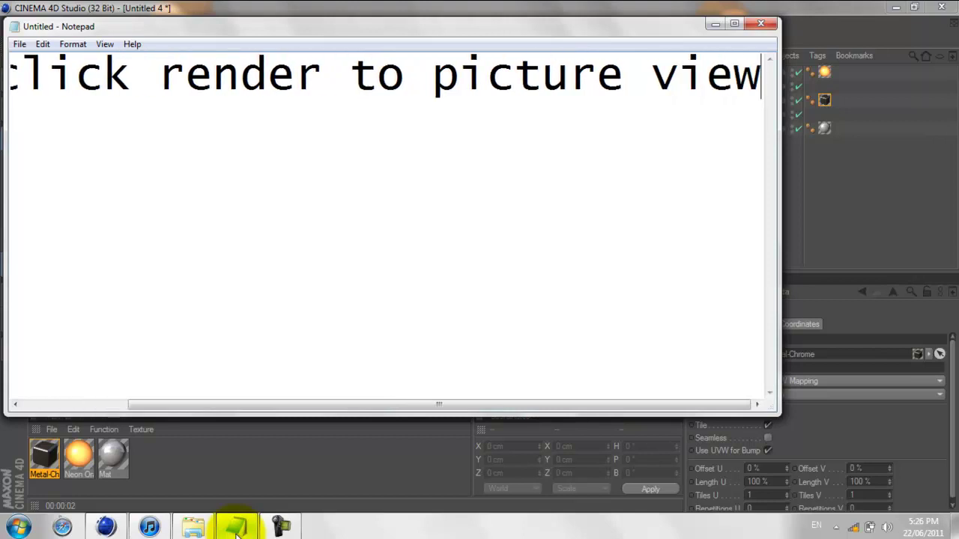
type("er wait for ")
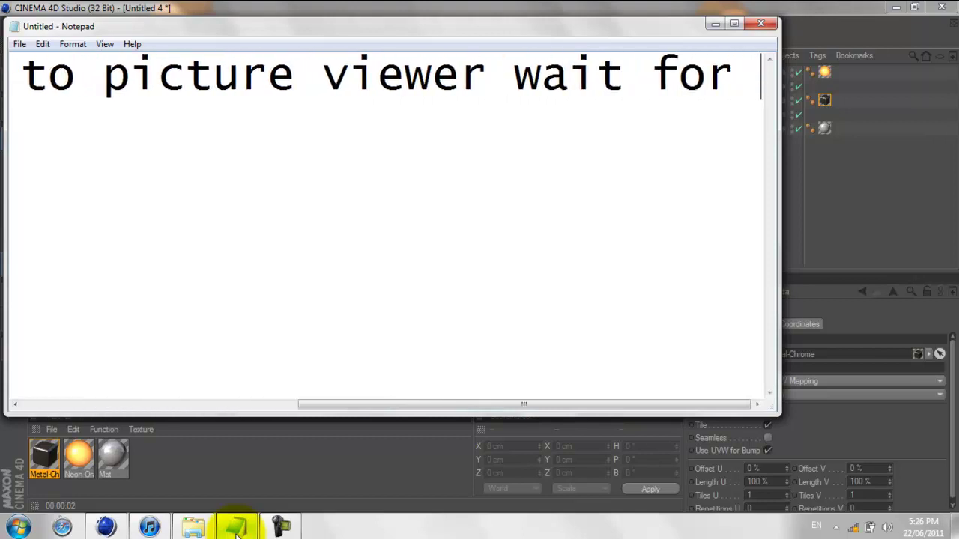
type("it to rendde")
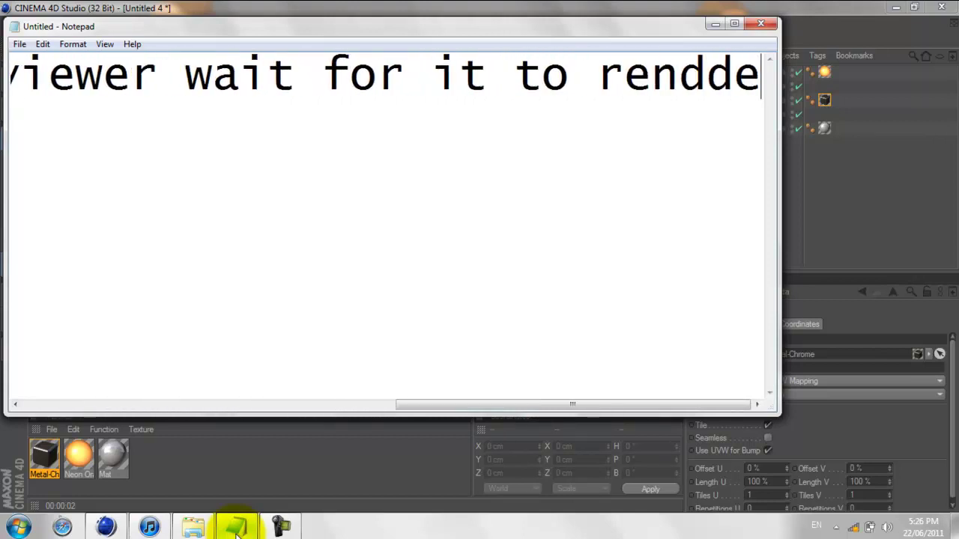
type("r and then it")
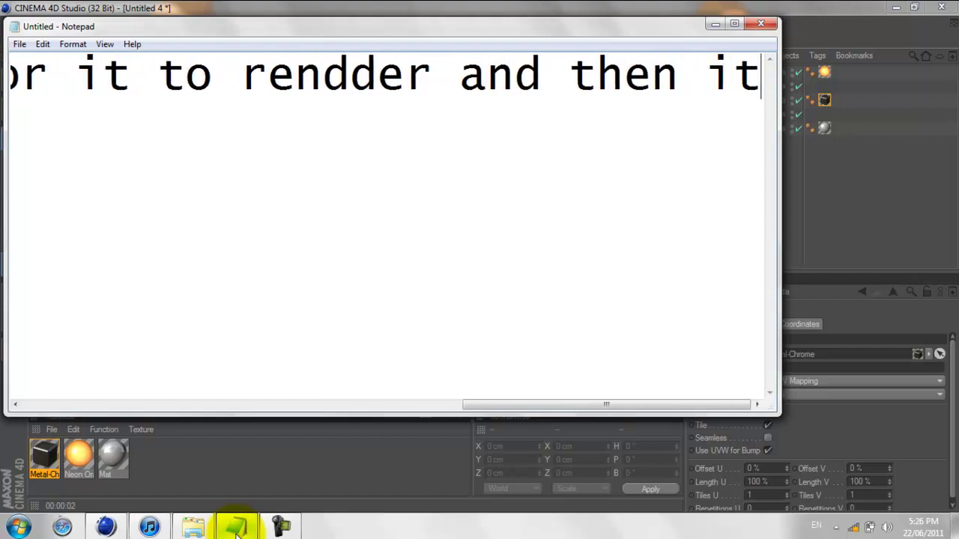
type(" should be on ")
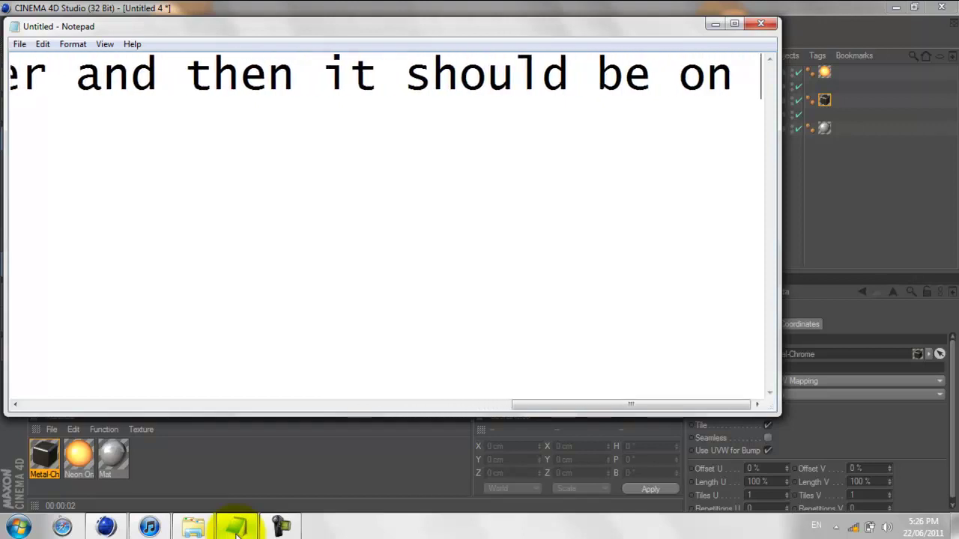
type("your desktop")
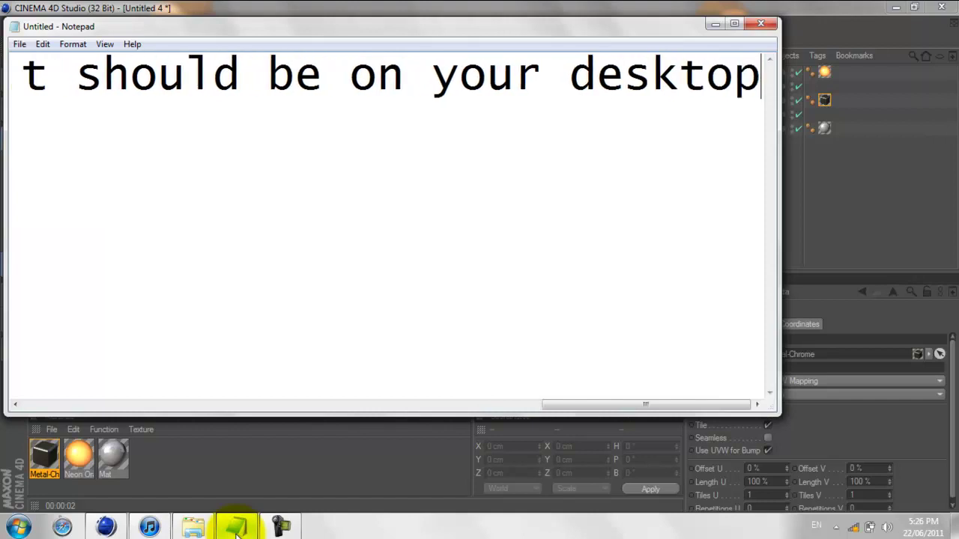
type(" like this")
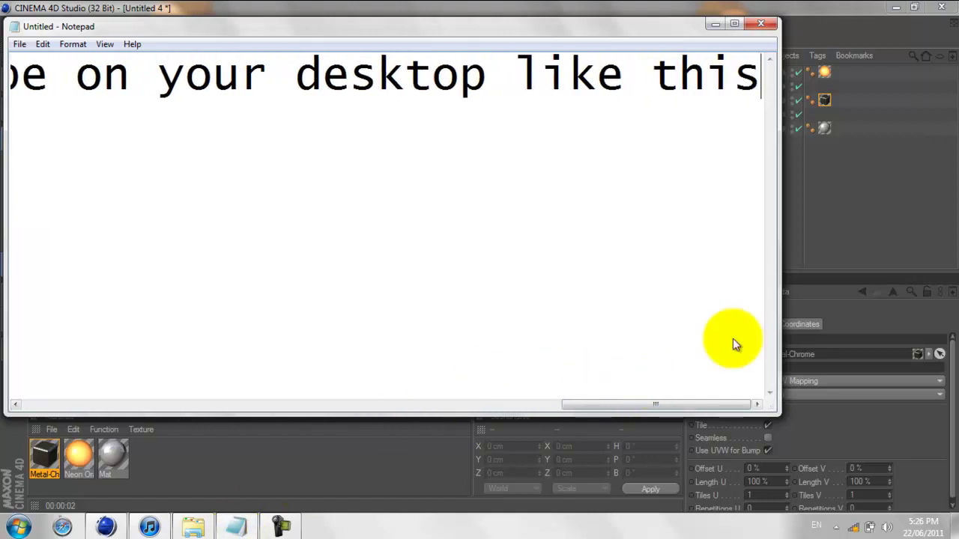
left_click(845, 267)
left_click(845, 267)
Step: Render the 1280×720 graffiti scene to the Picture Viewer, saving youtube tutorial.jpg
left_click(334, 46)
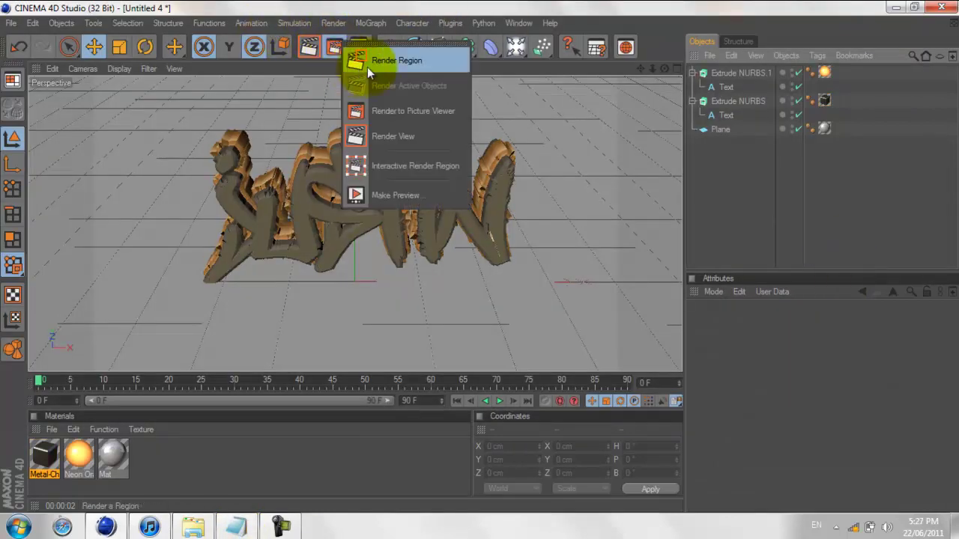
left_click(426, 111)
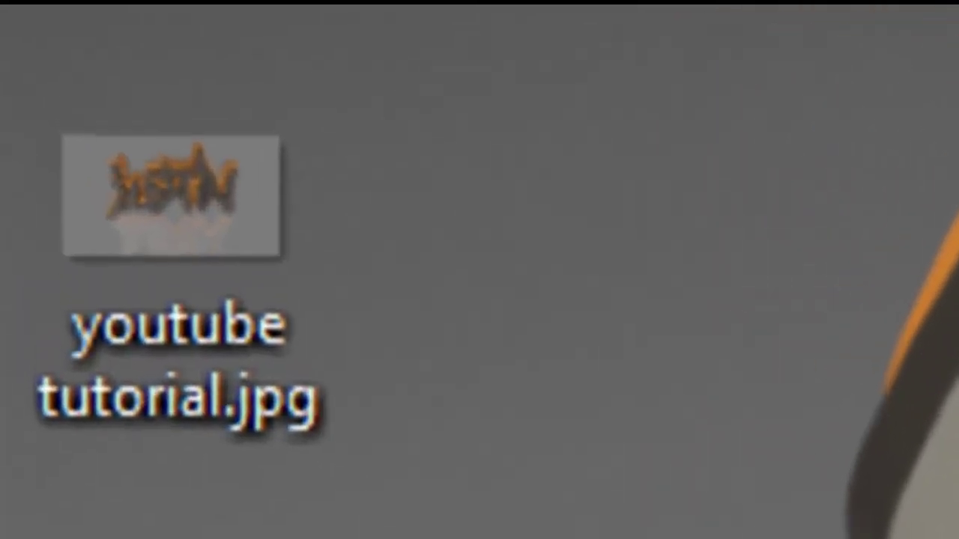
Step: Show the saved youtube tutorial.jpg on the desktop, then bring Notepad back
left_click(77, 140)
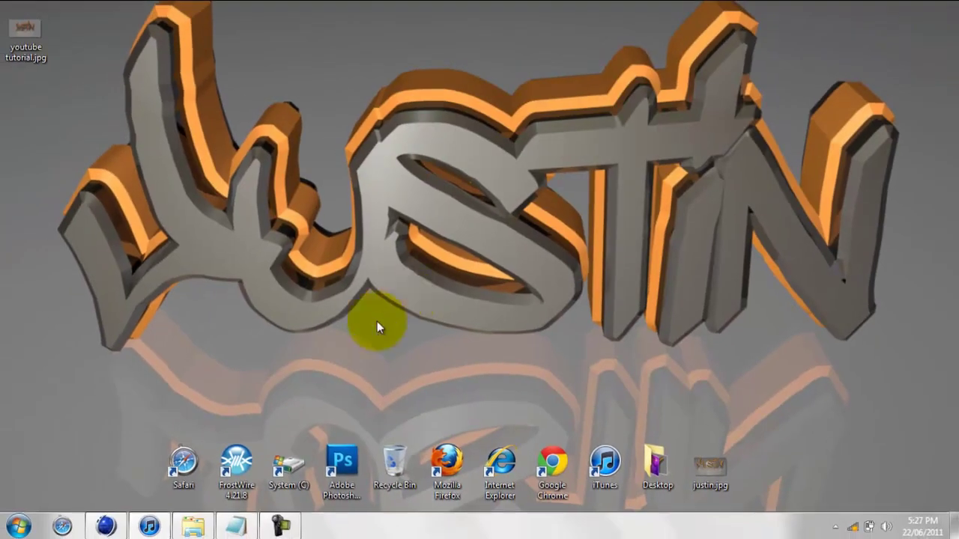
left_click(222, 535)
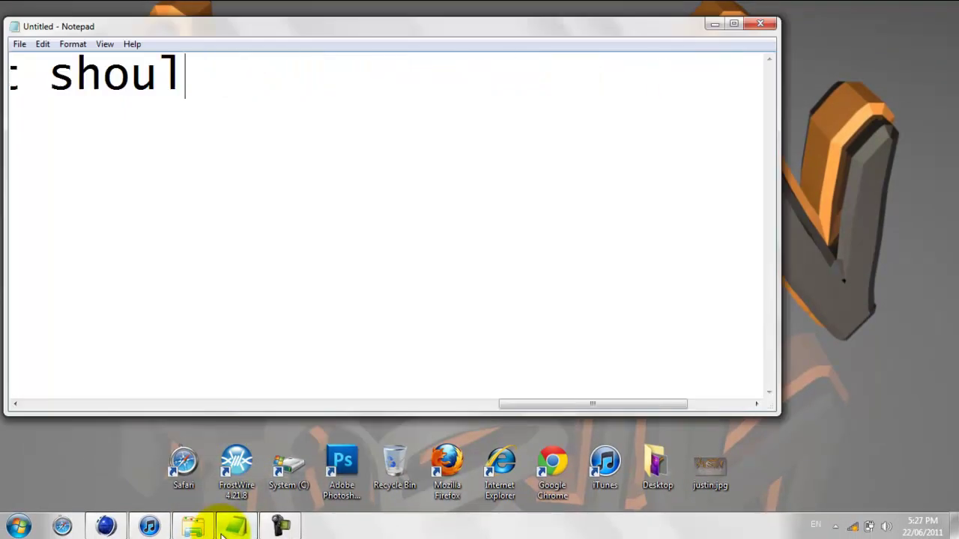
Step: Write the closing note: subscribe/like, check out other tutorials/speedarts, thanks bye
key("BackSpace")
key("BackSpace")
key("BackSpace")
key("BackSpace")
key("BackSpace")
key("BackSpace")
key("BackSpace")
key("BackSpace")
type("thanks for watching please")
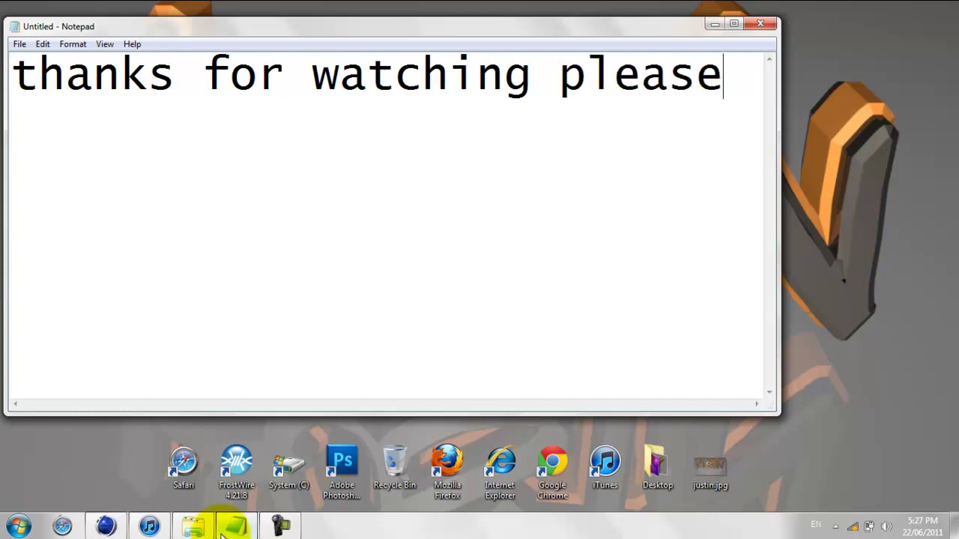
type("subscri")
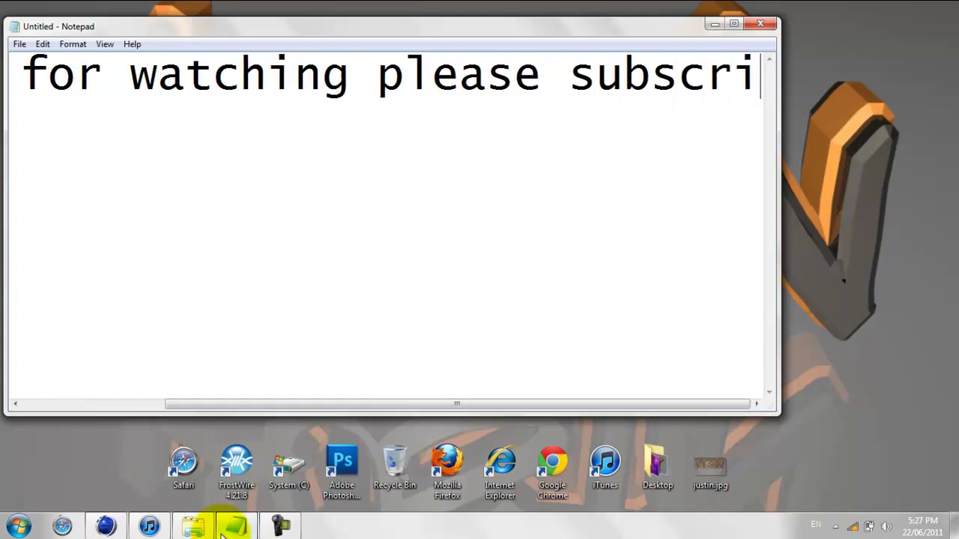
type("be/like the ")
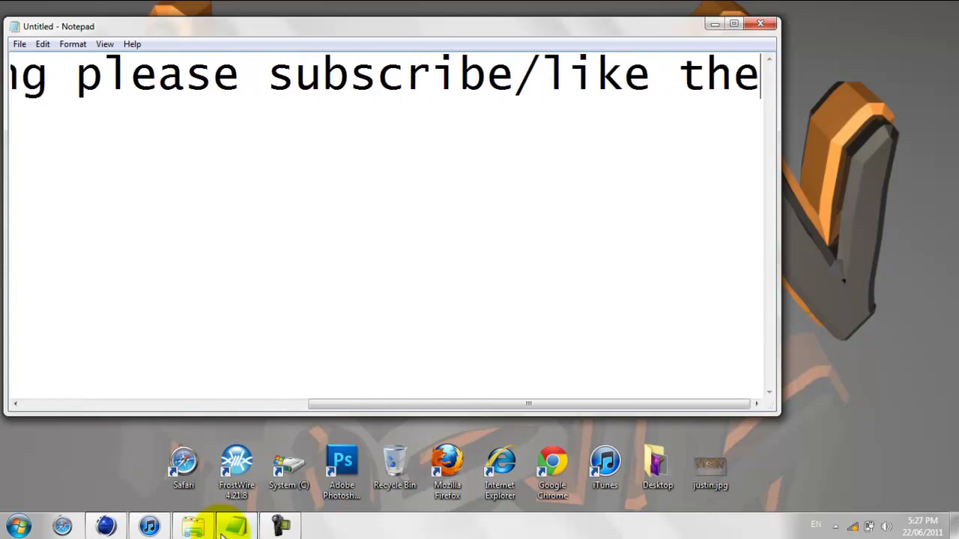
type("video")
key("BackSpace")
key("BackSpace")
key("BackSpace")
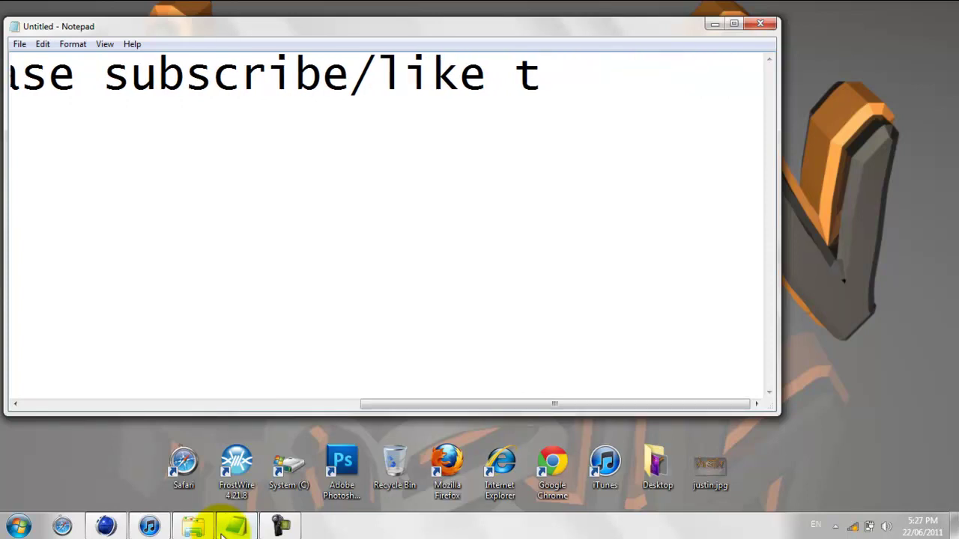
key("BackSpace")
key("BackSpace")
key("BackSpace")
key("BackSpace")
key("BackSpace")
key("BackSpace")
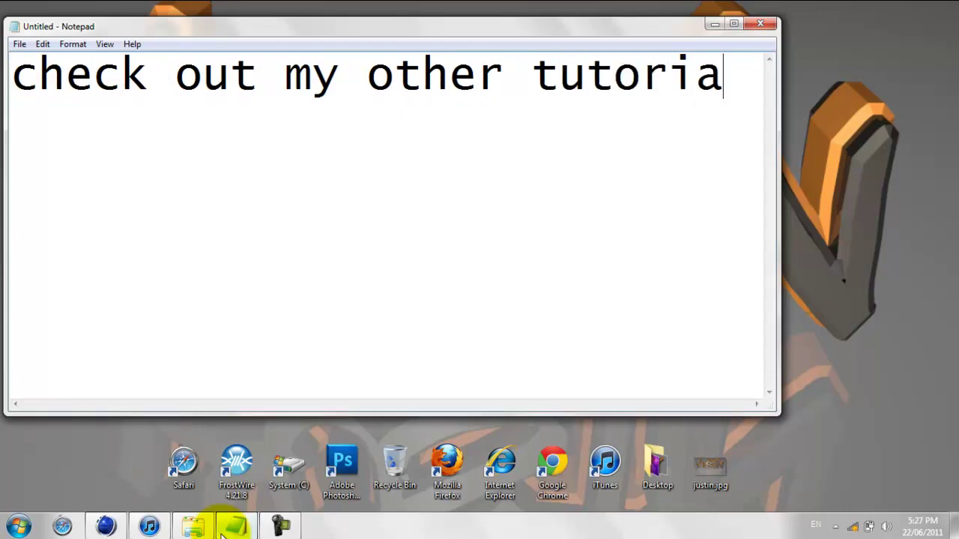
key("BackSpace")
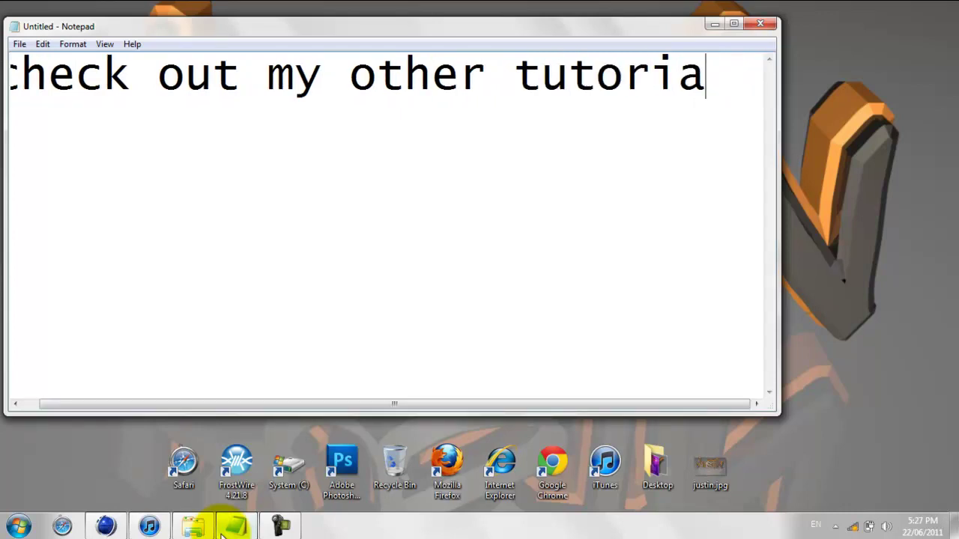
type("/ ")
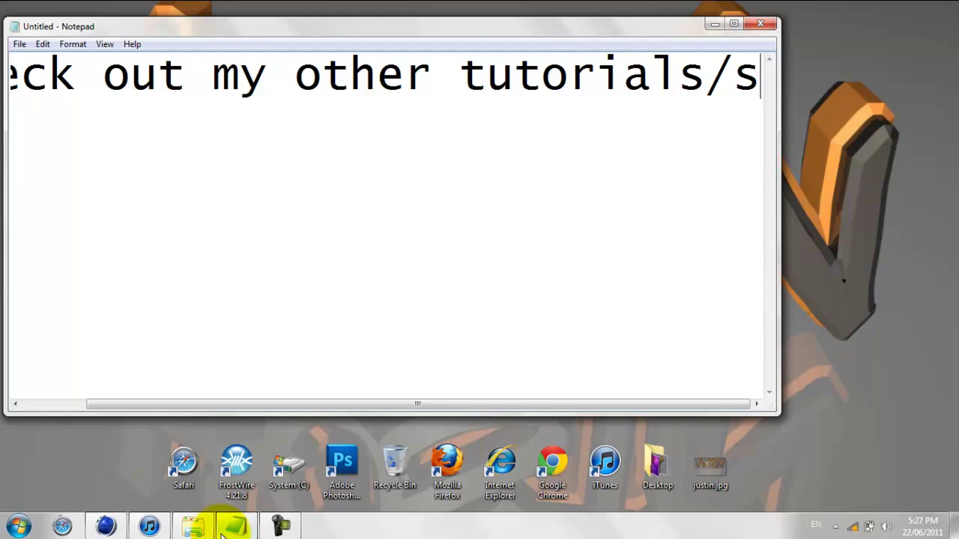
type("peedarts")
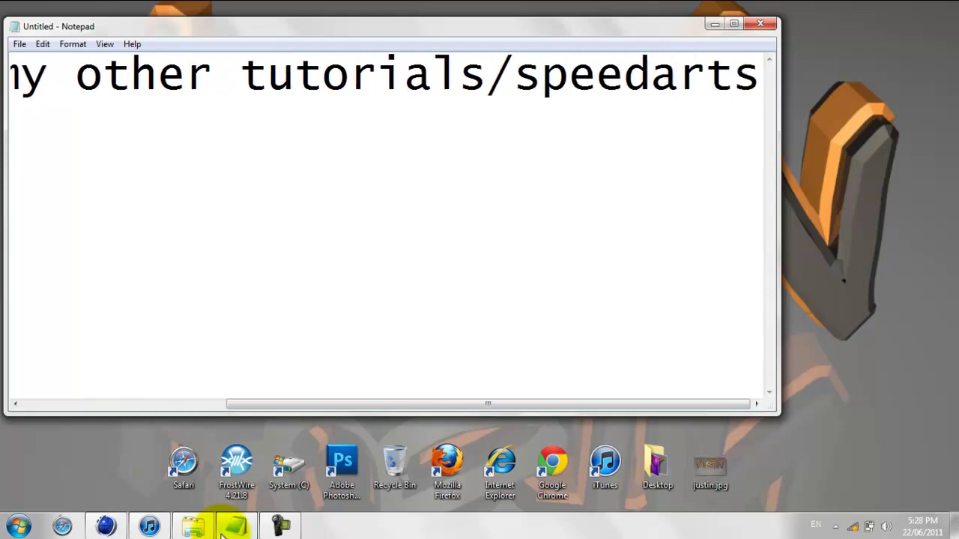
type("/")
type("into")
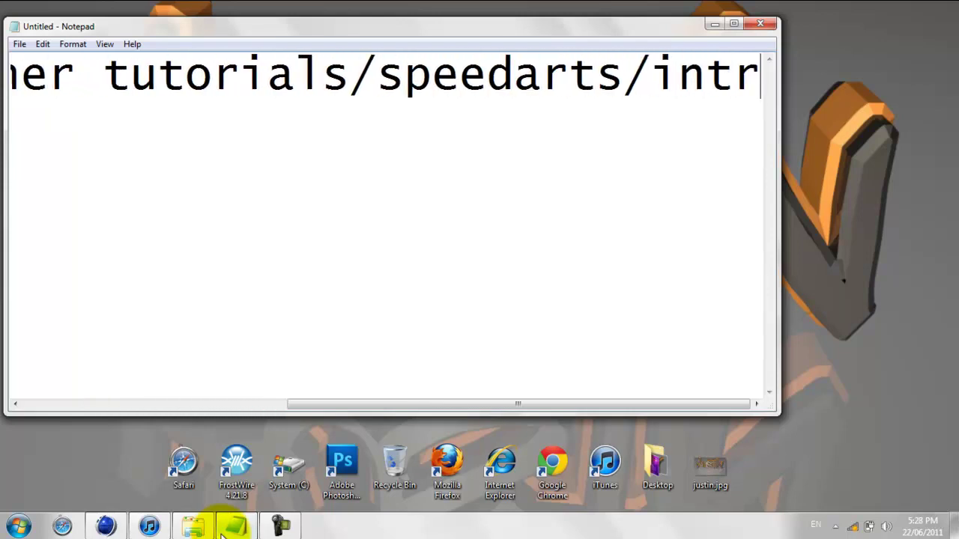
type("oss ")
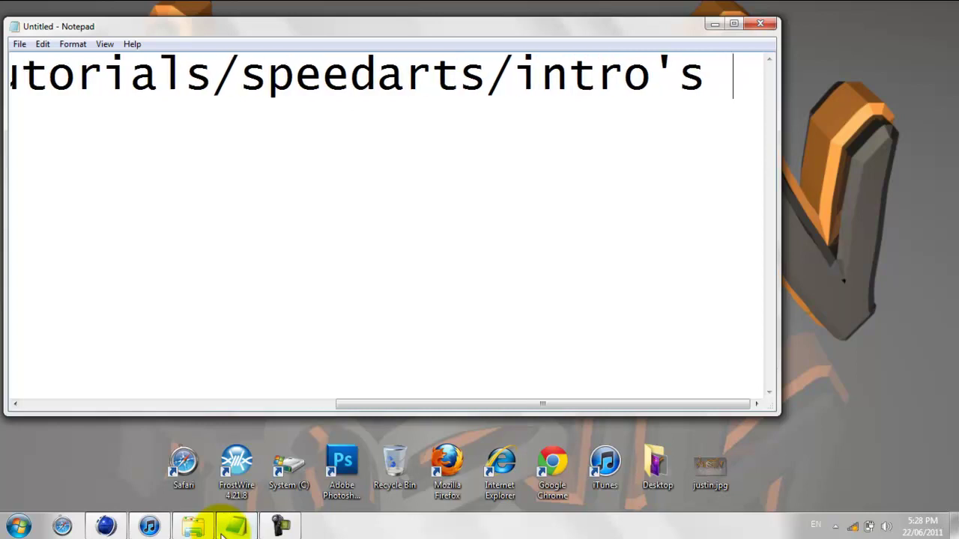
type("whateevre")
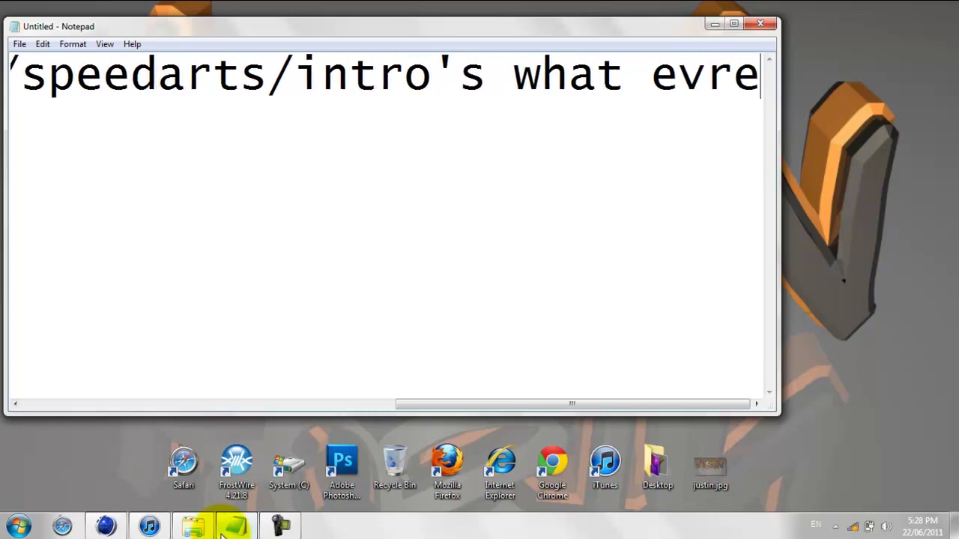
type("r you wan")
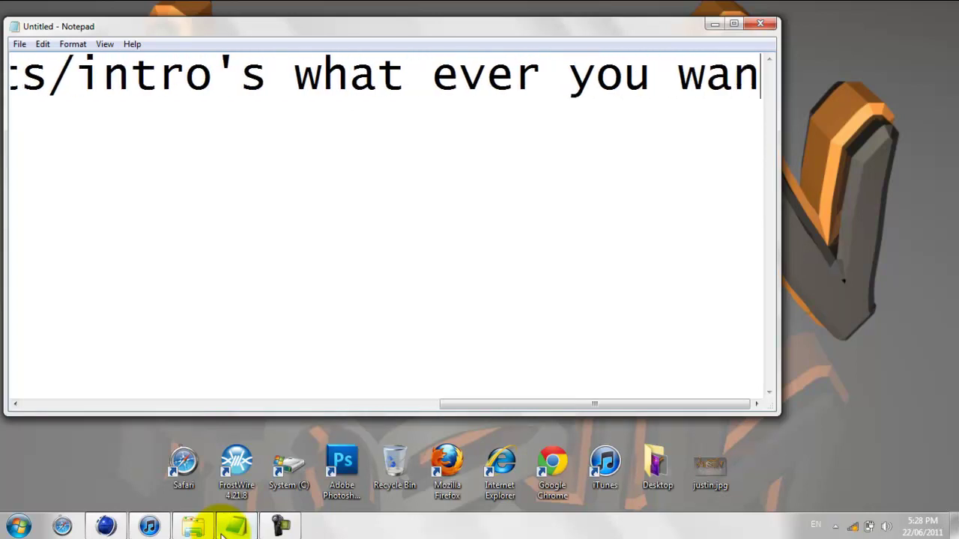
type("t thanks bye")
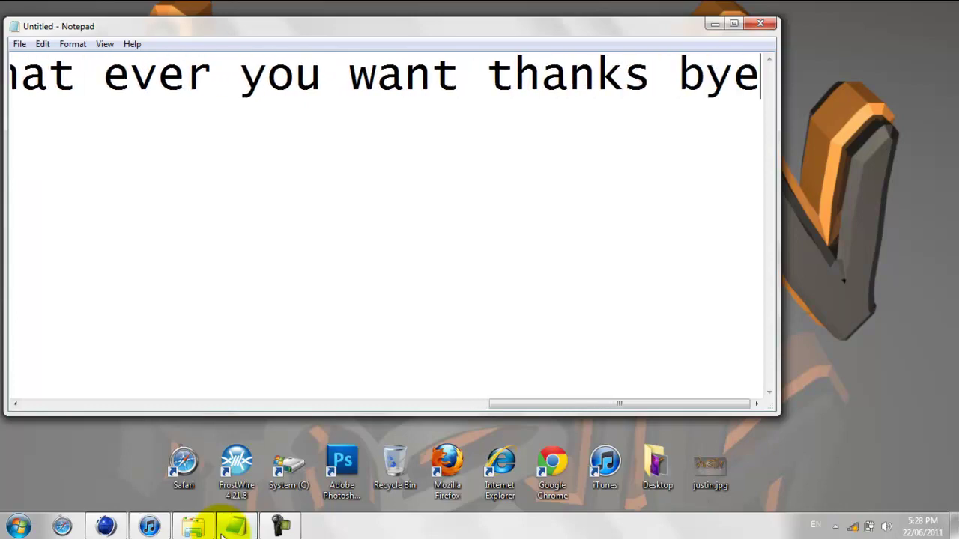